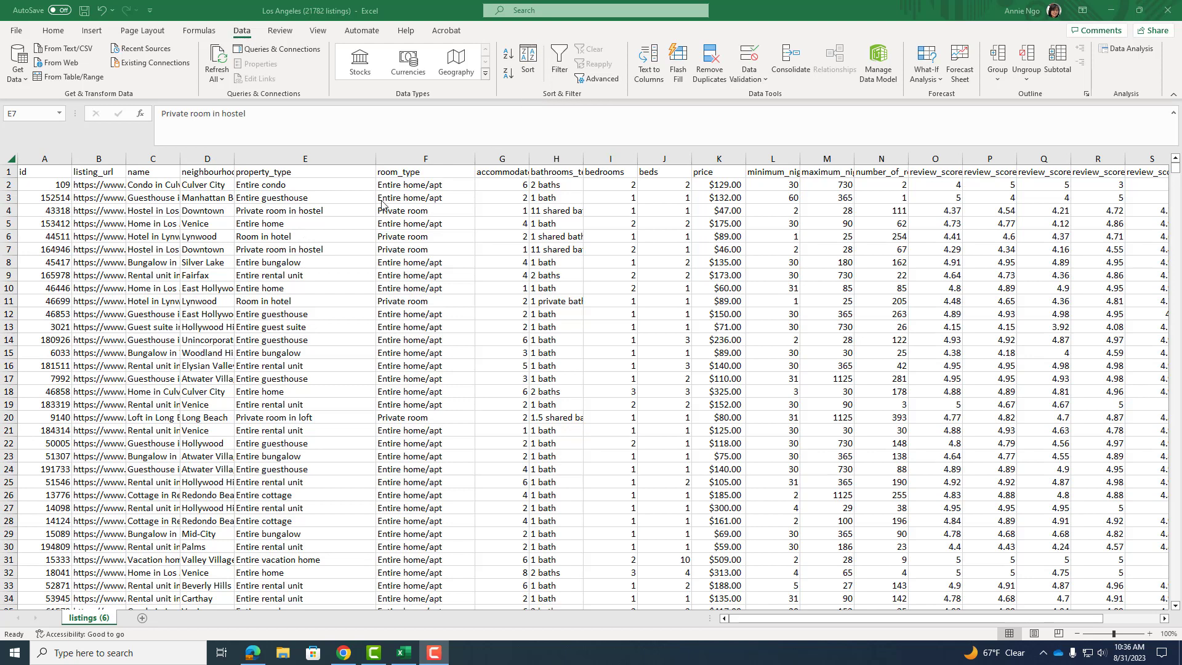
Turn on filtering for the header row of the listings data
left_click(307, 247)
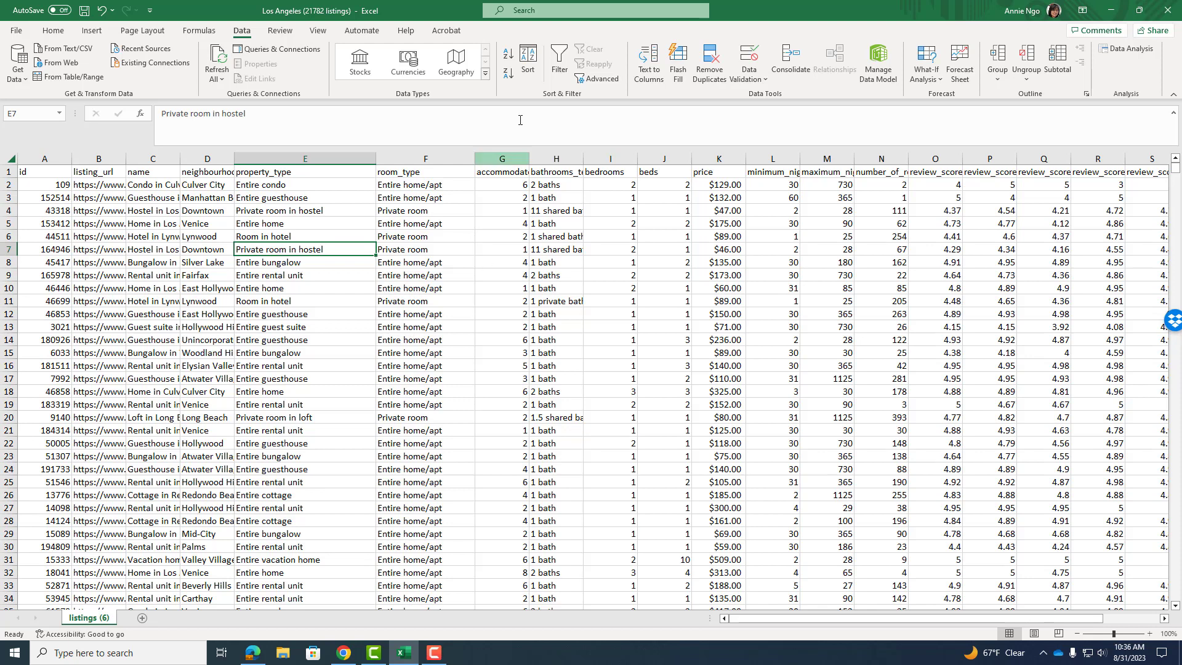
left_click(560, 62)
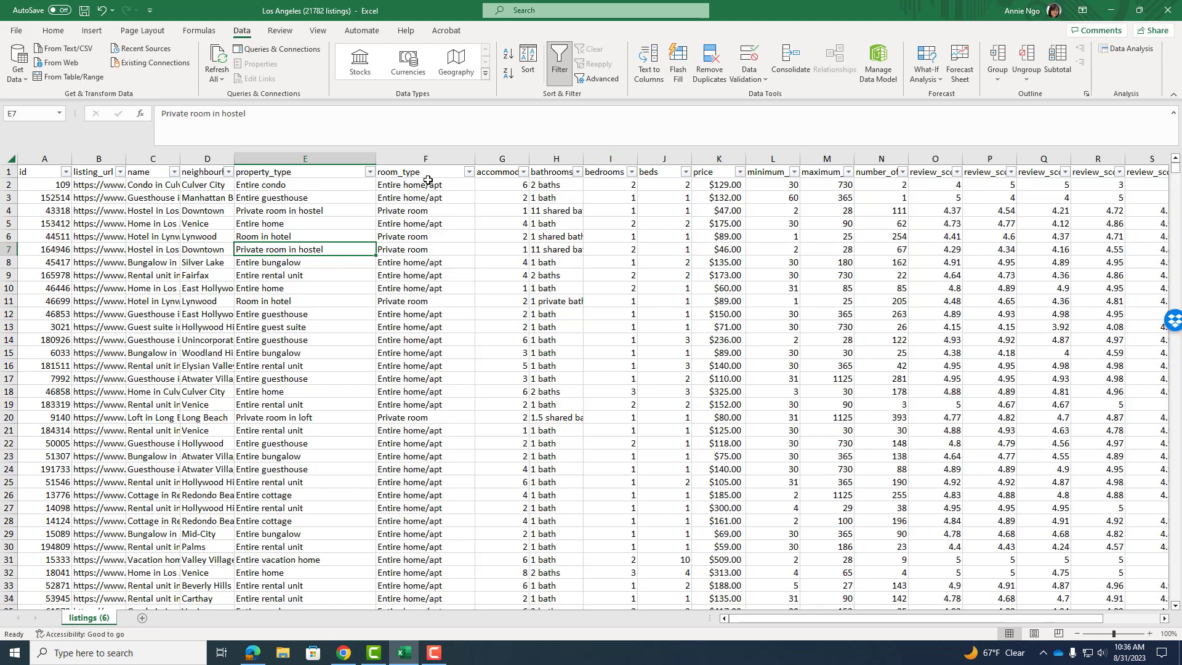
Examine the filter value lists of the room_type, bathrooms_text and neighbourhood_cleansed columns without applying any filter
left_click(470, 172)
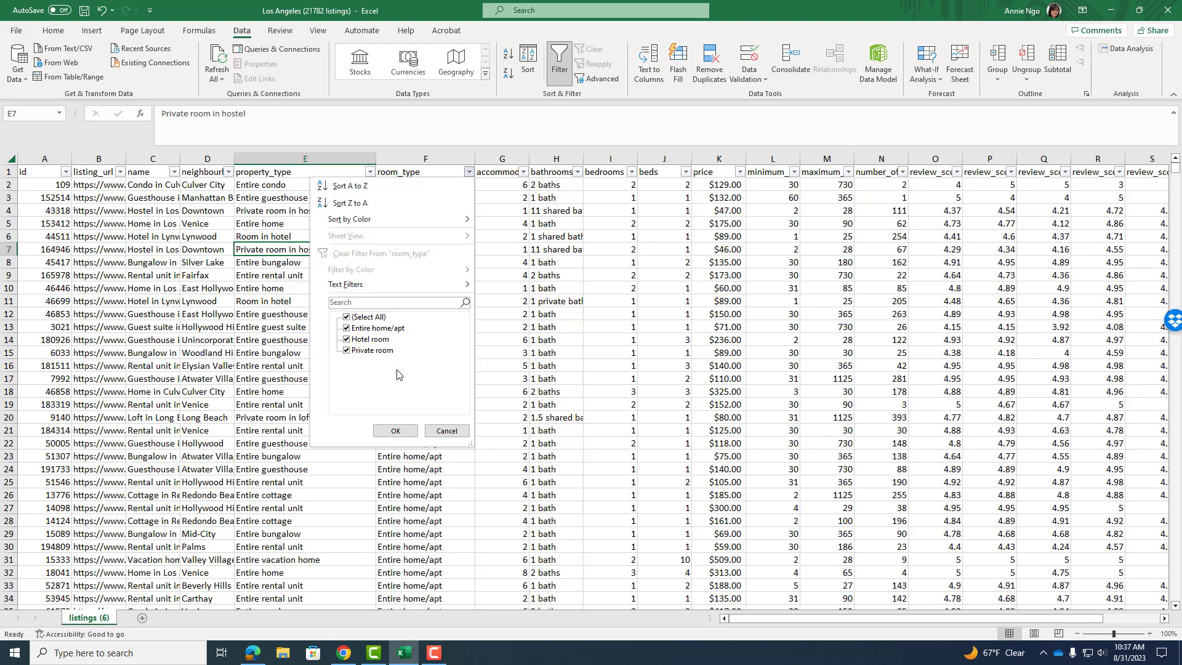
left_click(492, 470)
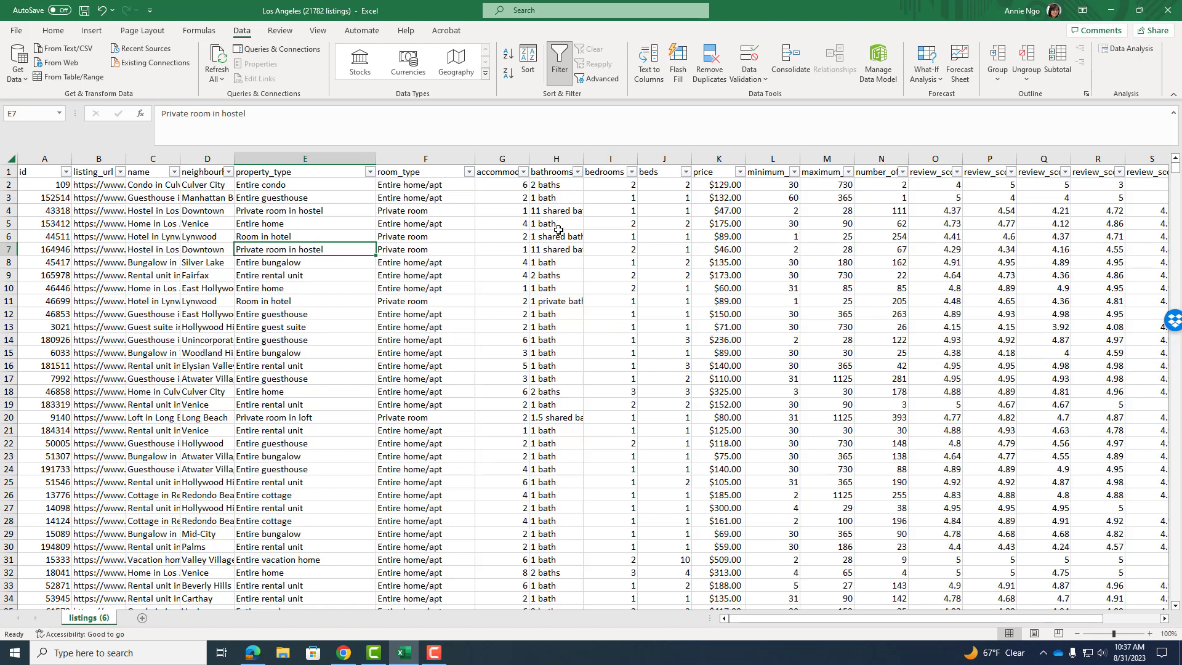
left_click(578, 172)
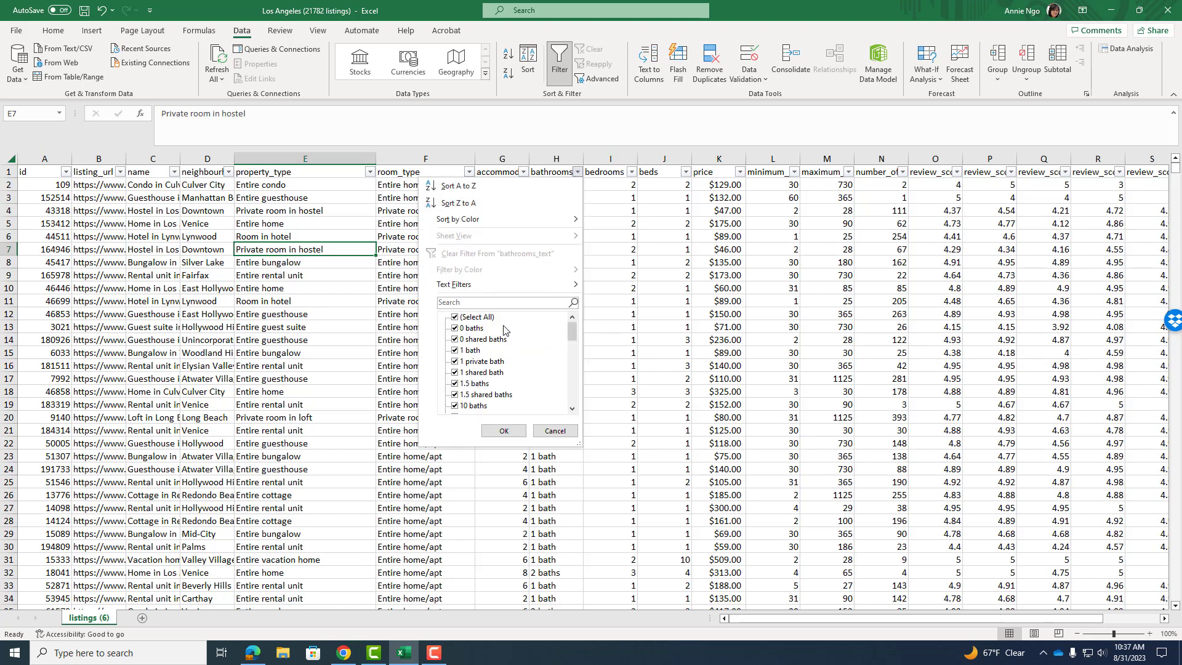
left_click_drag(571, 334, 567, 397)
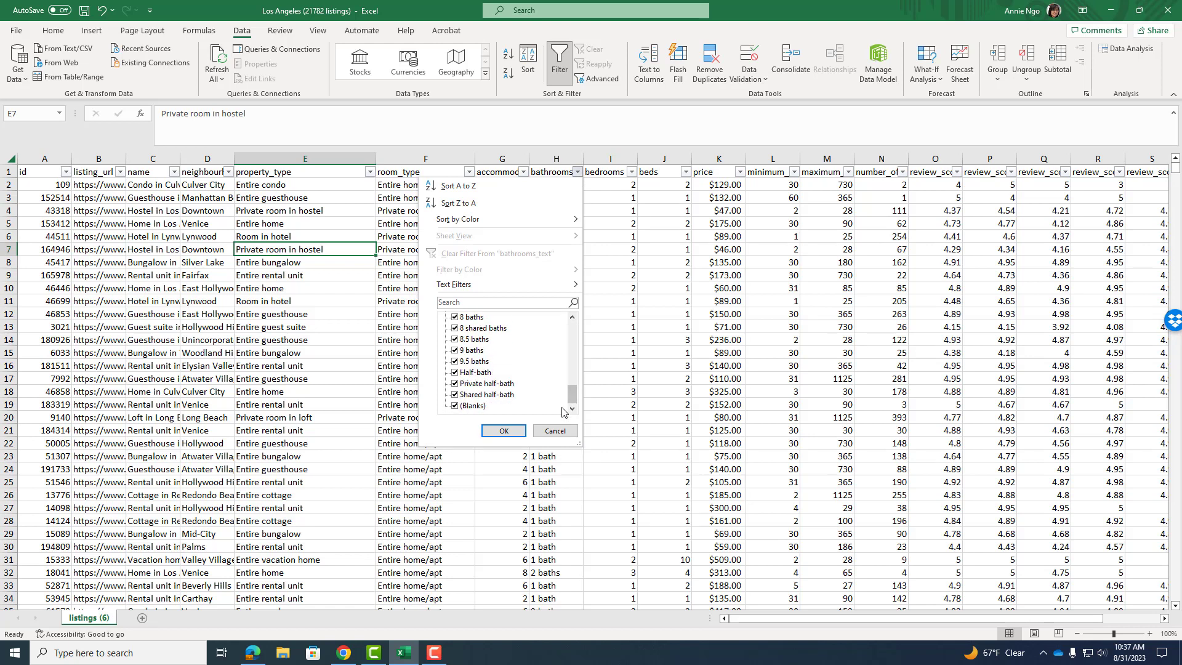
left_click(556, 431)
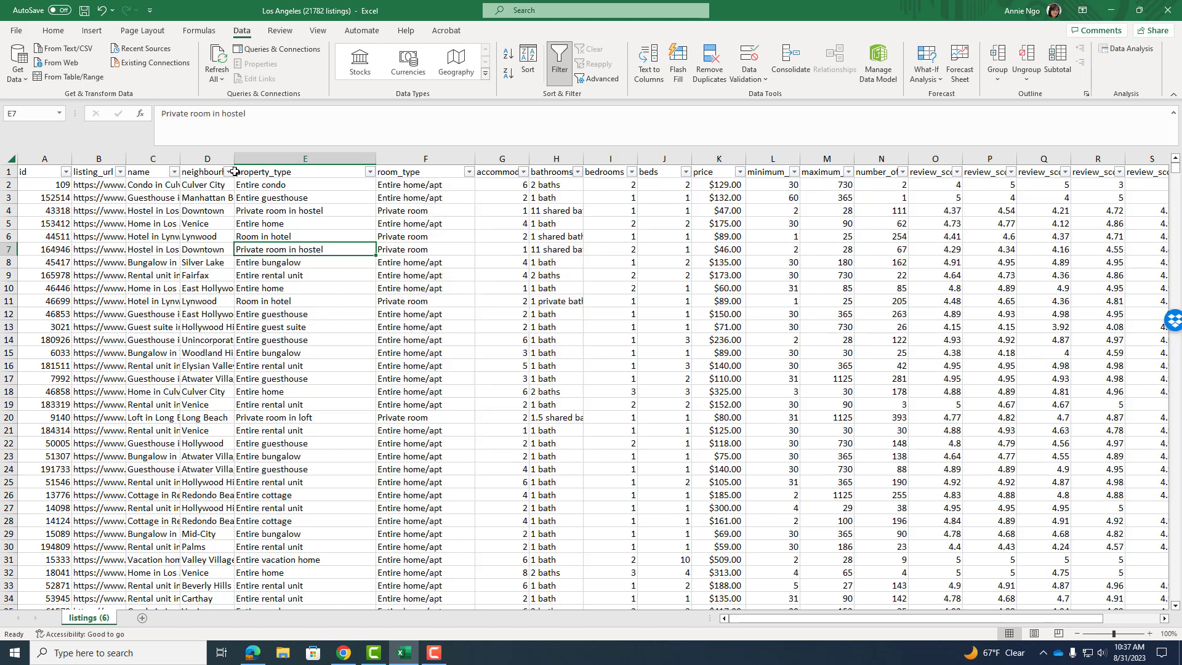
left_click(213, 172)
left_click(228, 172)
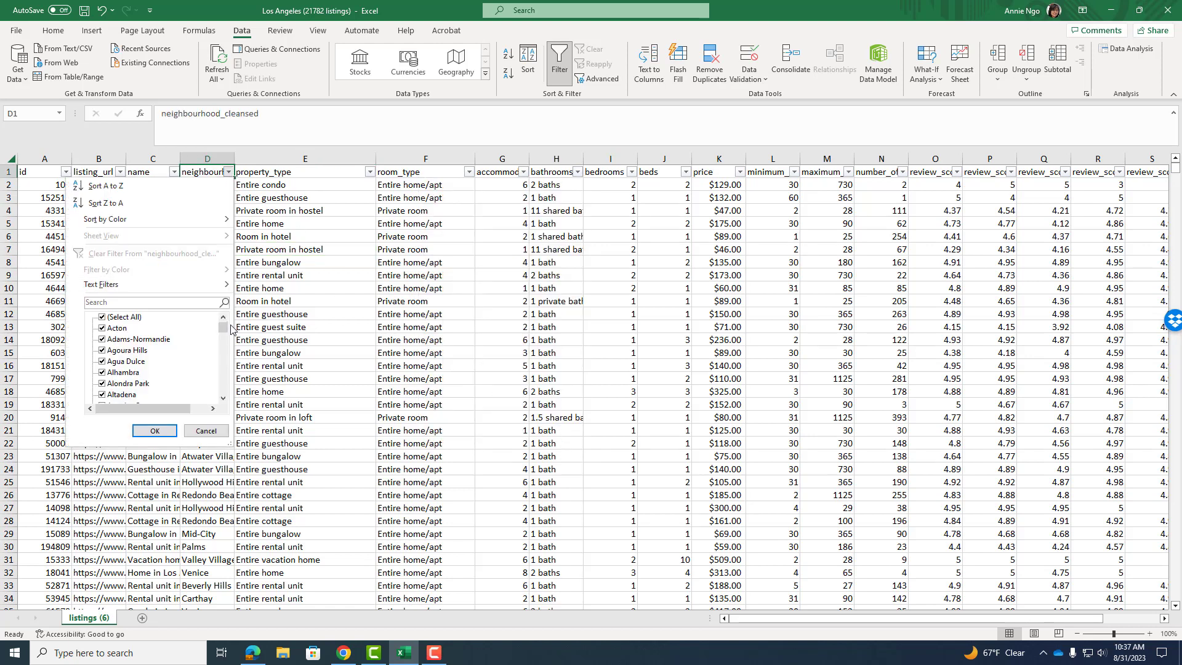
left_click_drag(223, 325, 223, 357)
key("Escape")
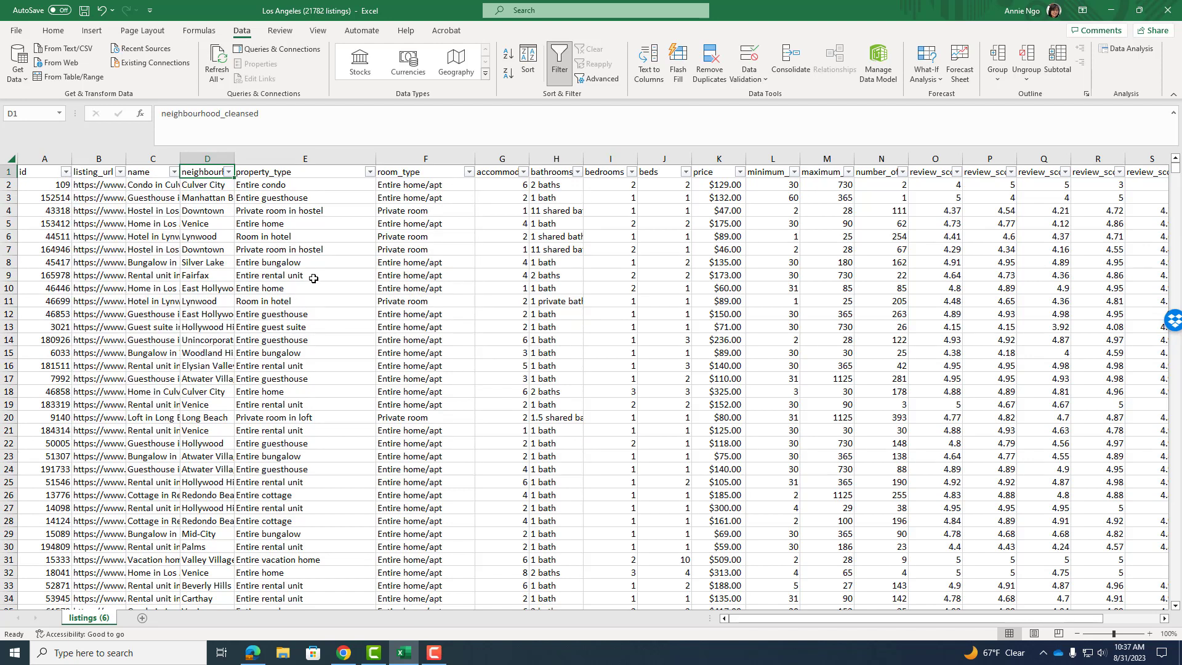
Enlarge the property_type filter list and look through its property types without applying a filter
left_click(299, 176)
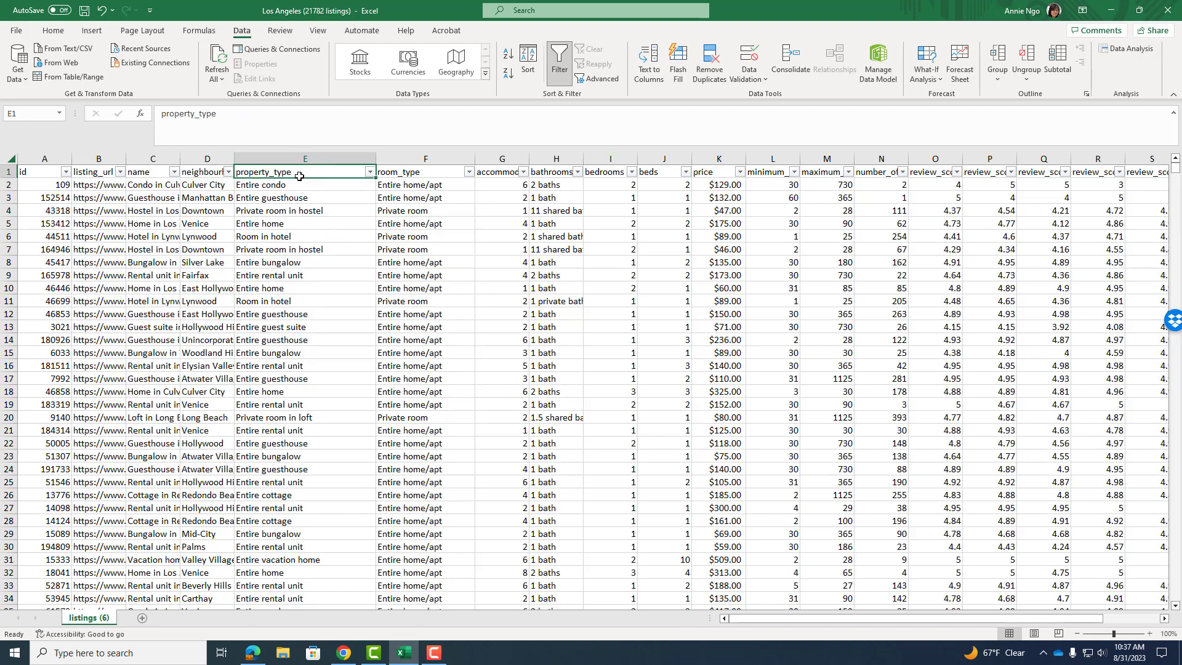
left_click(369, 172)
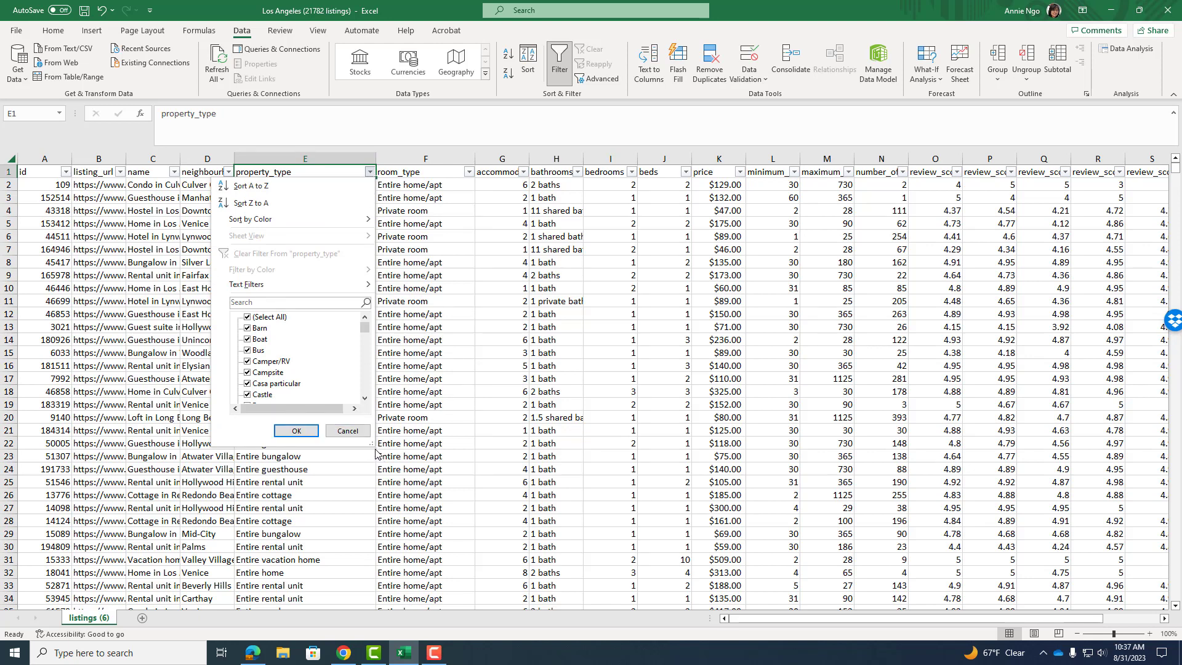
left_click_drag(373, 444, 466, 530)
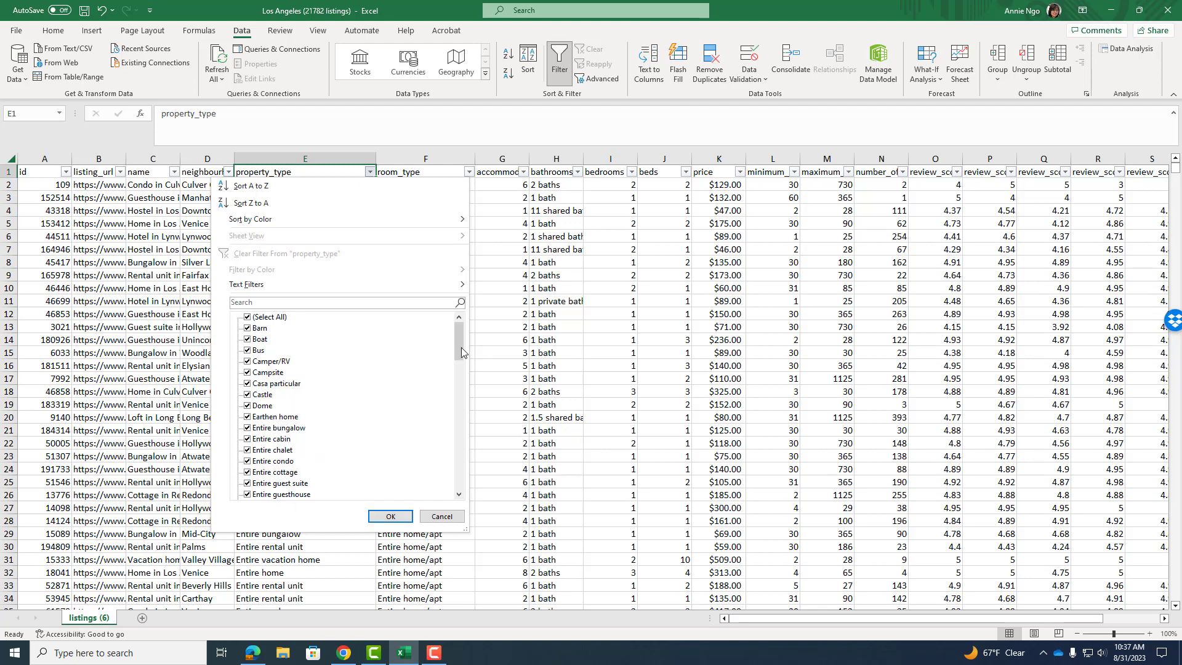
mouse_move(460, 344)
left_mouse_down()
mouse_move(451, 471)
mouse_move(452, 341)
left_mouse_up()
left_click_drag(453, 340, 456, 349)
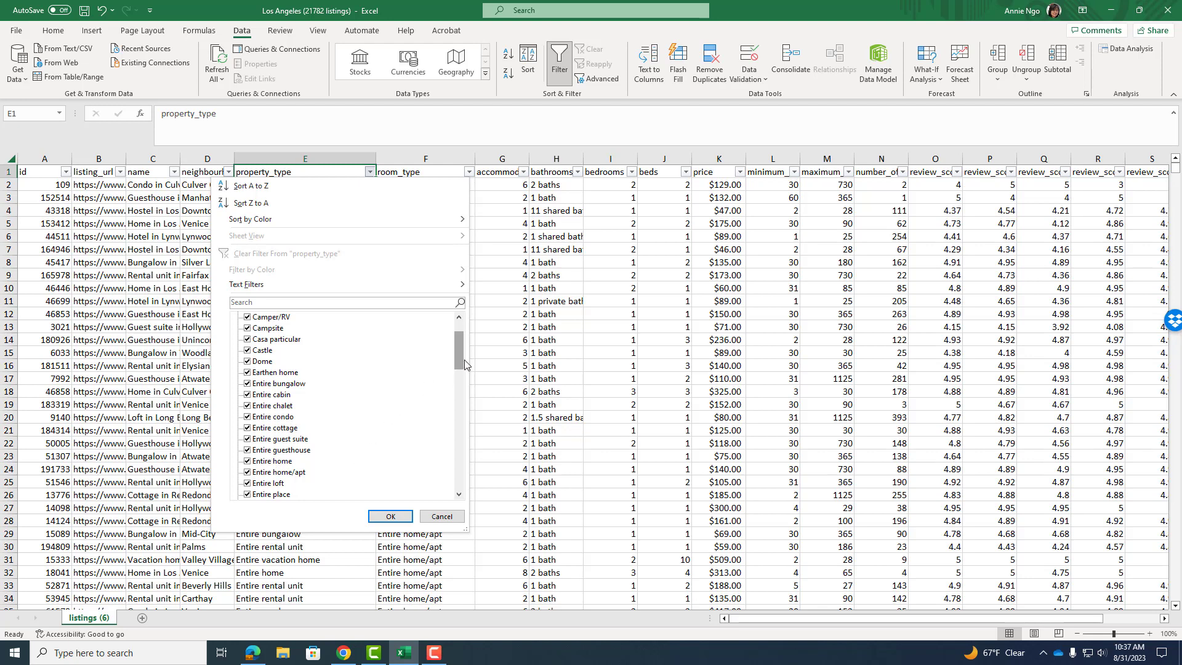
left_click_drag(458, 360, 453, 390)
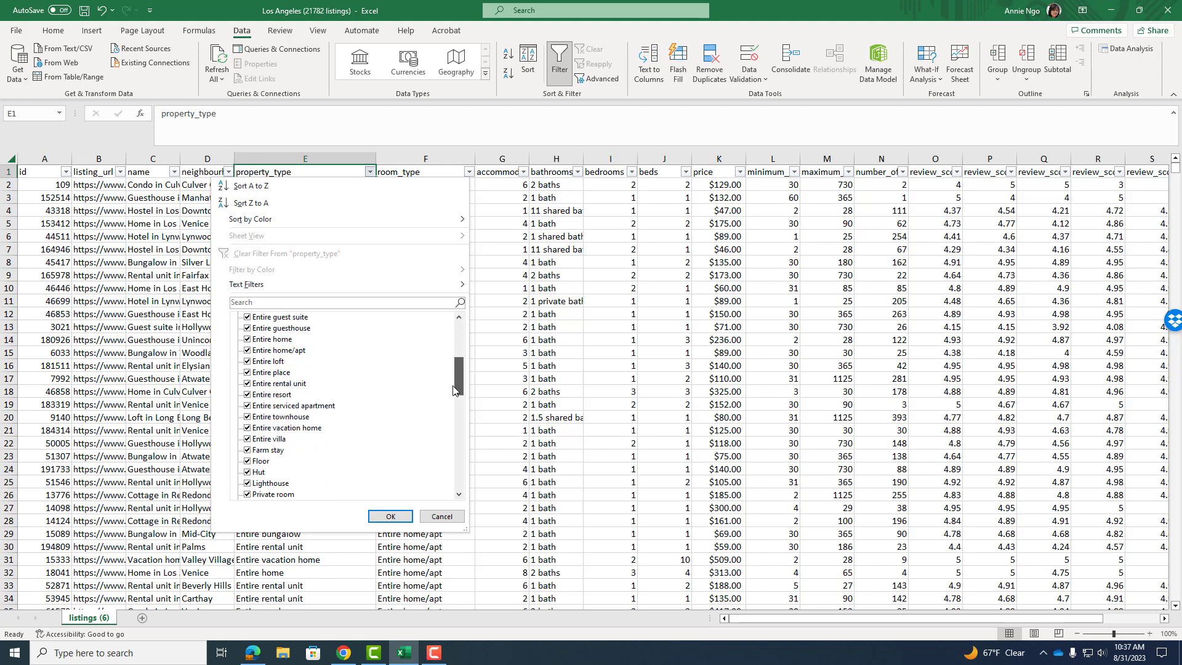
left_click(441, 516)
left_click(314, 263)
left_click(314, 276)
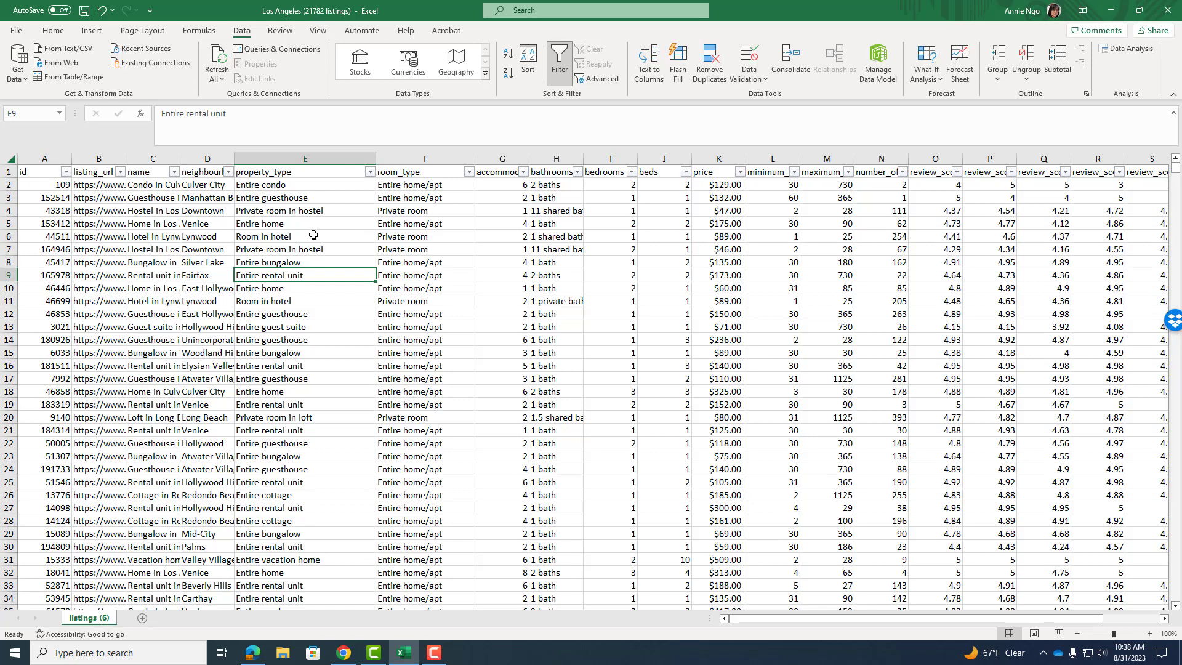
Select the whole property_type column to check its entry count
left_click(314, 157)
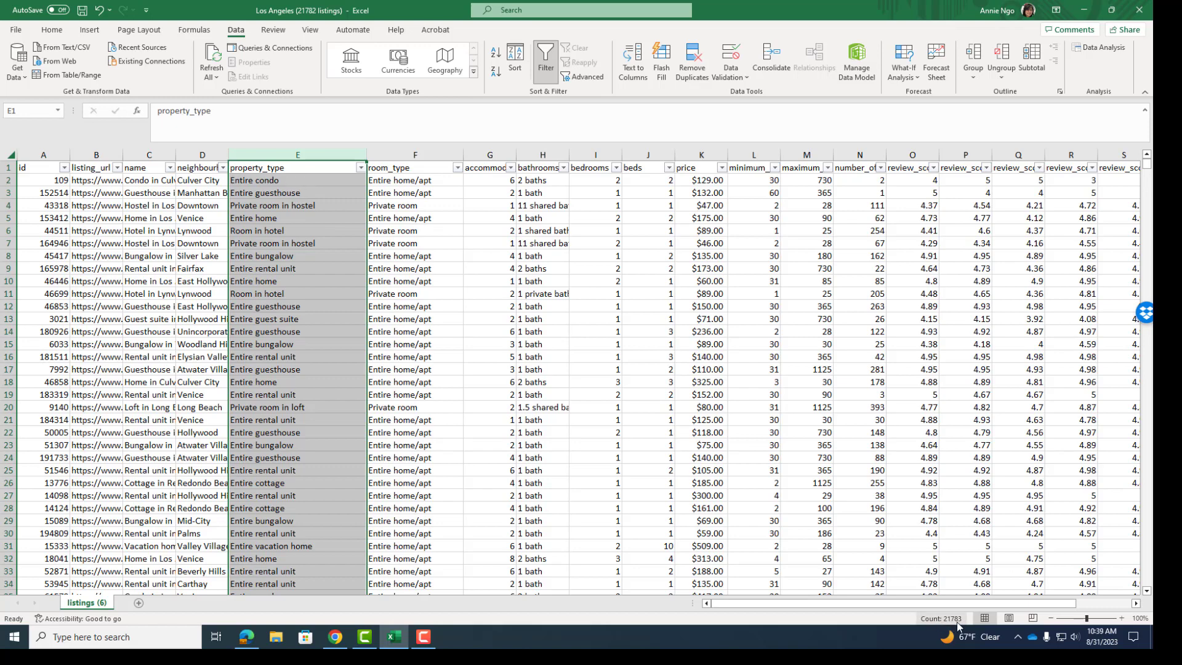
left_click(315, 244)
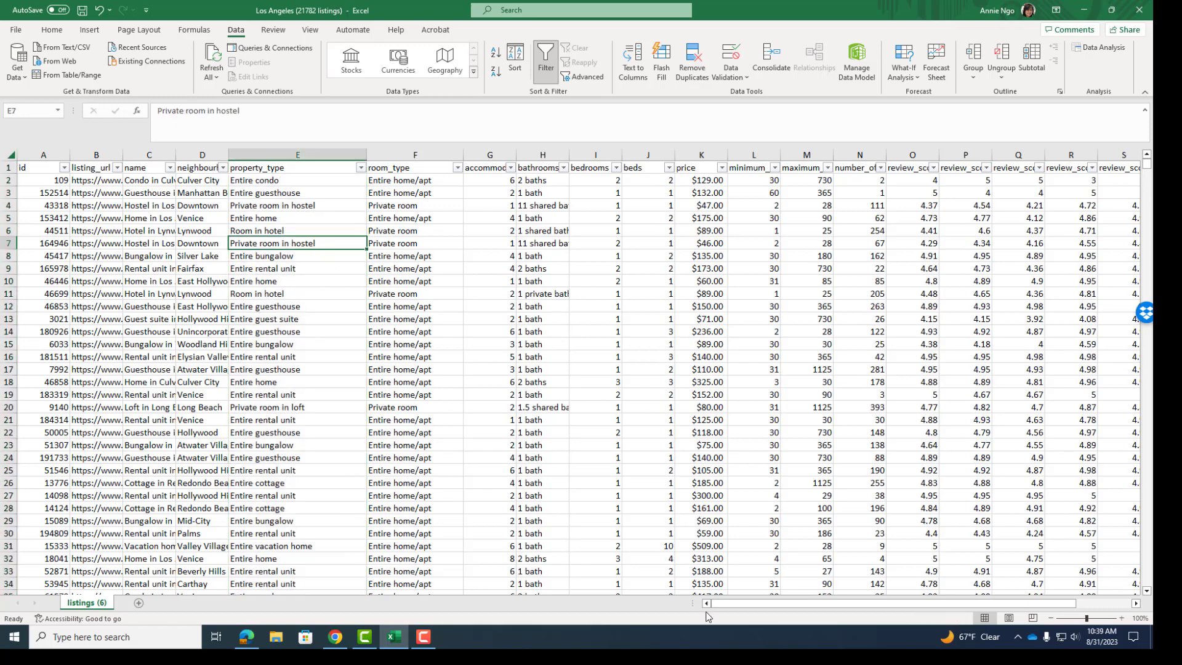
Review the column headers from accommodates rightward past the end of the table
mouse_move(732, 608)
left_mouse_down()
mouse_move(790, 609)
mouse_move(734, 609)
left_mouse_up()
left_click(493, 166)
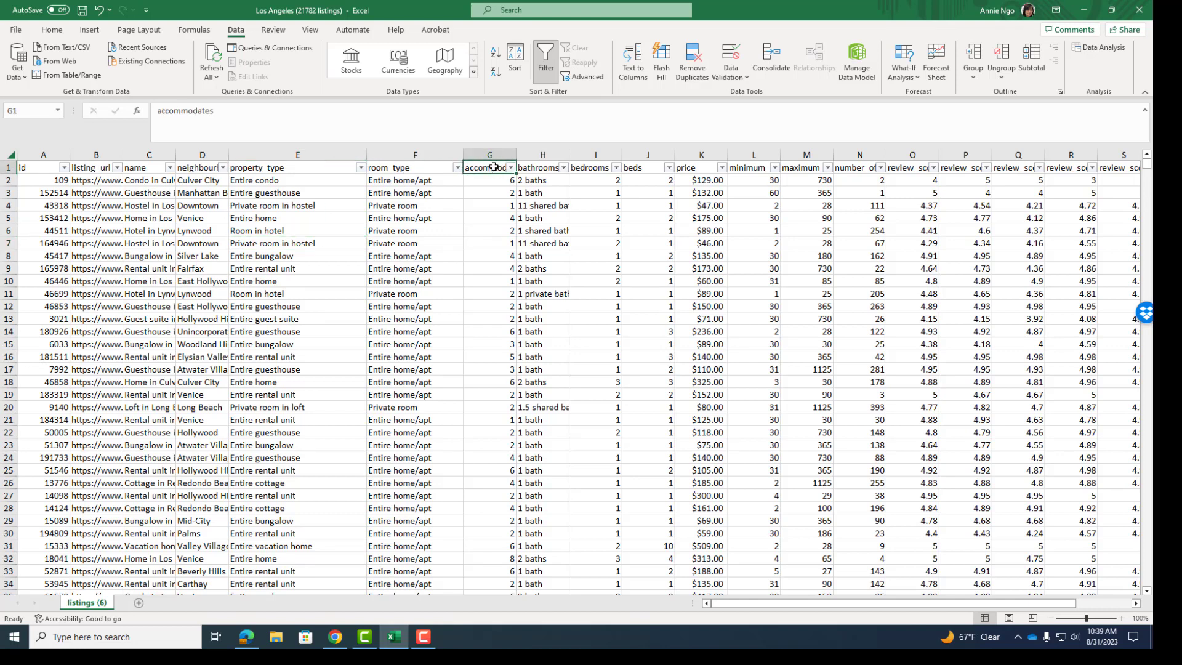
left_click(528, 167)
left_click(585, 165)
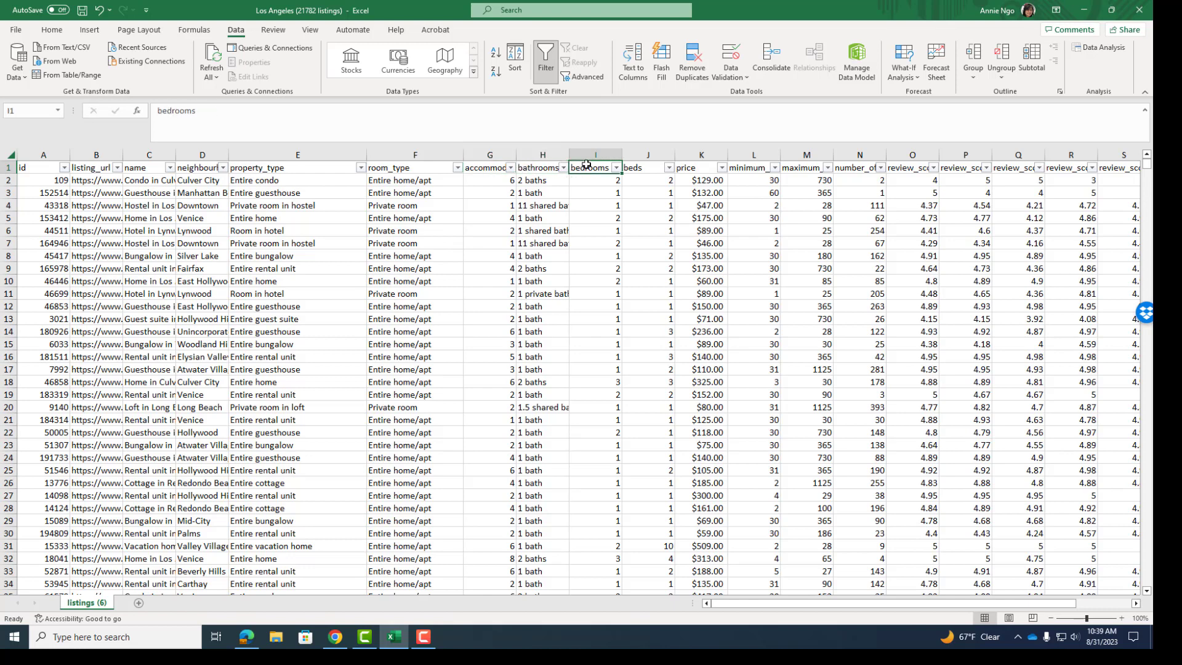
left_click(637, 166)
left_click(695, 168)
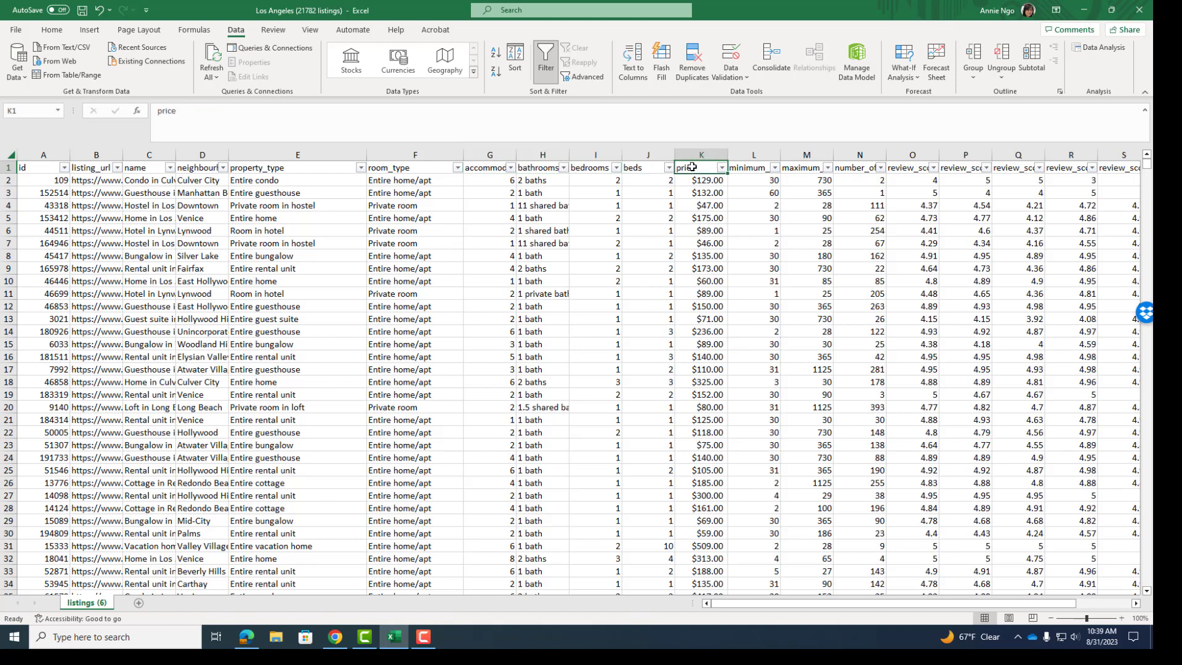
left_click(757, 165)
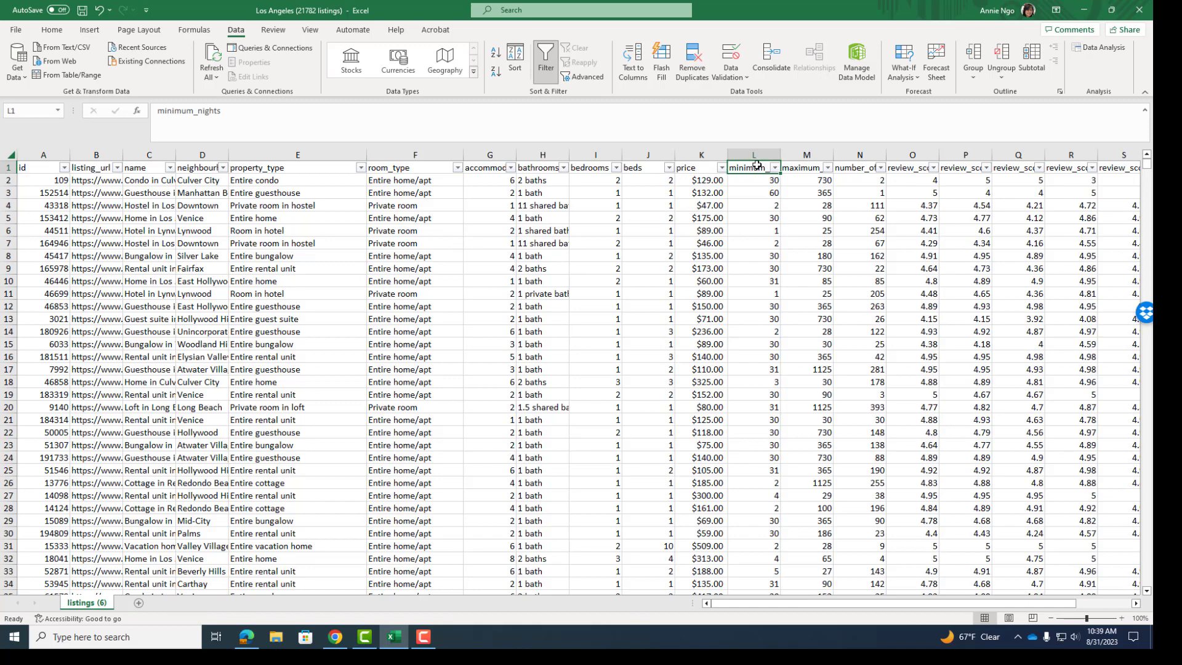
key("Right")
key("Right")
key("Right")
key("Right")
key("Right")
key("Right")
key("Right")
key("Right")
key("Right")
key("Right")
key("Right")
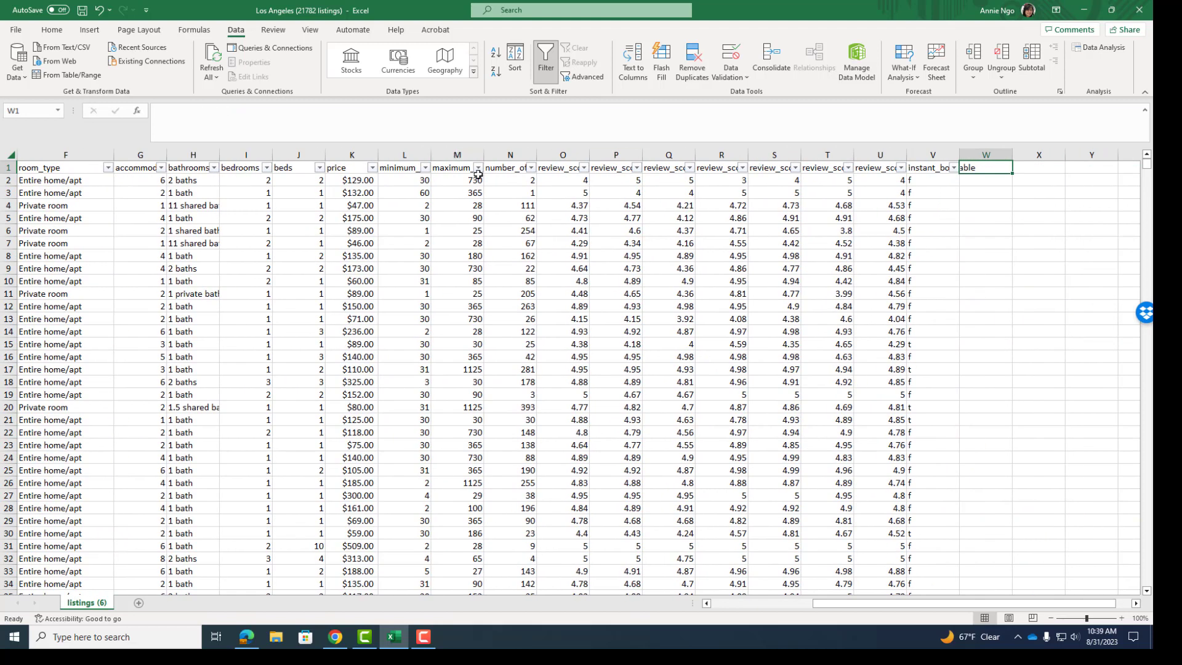
Examine the full header names from number_of_reviews through the review score columns to instant_bookable
left_click(501, 169)
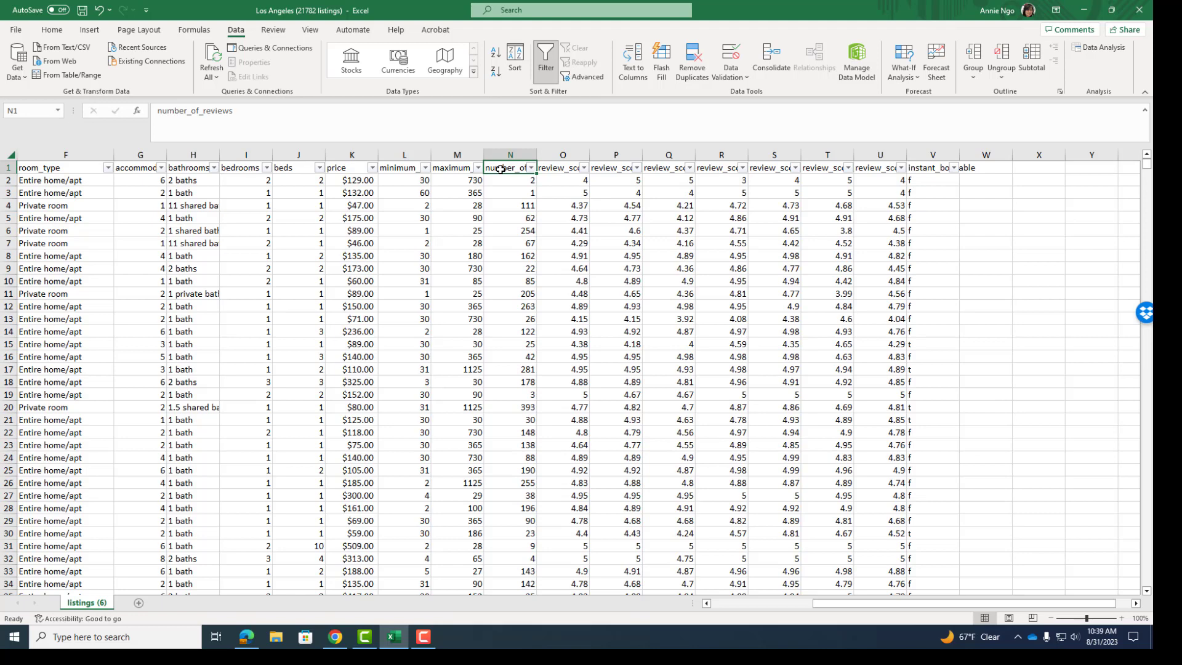
key("Right")
key("Right")
key("Right")
key("Right")
key("Right")
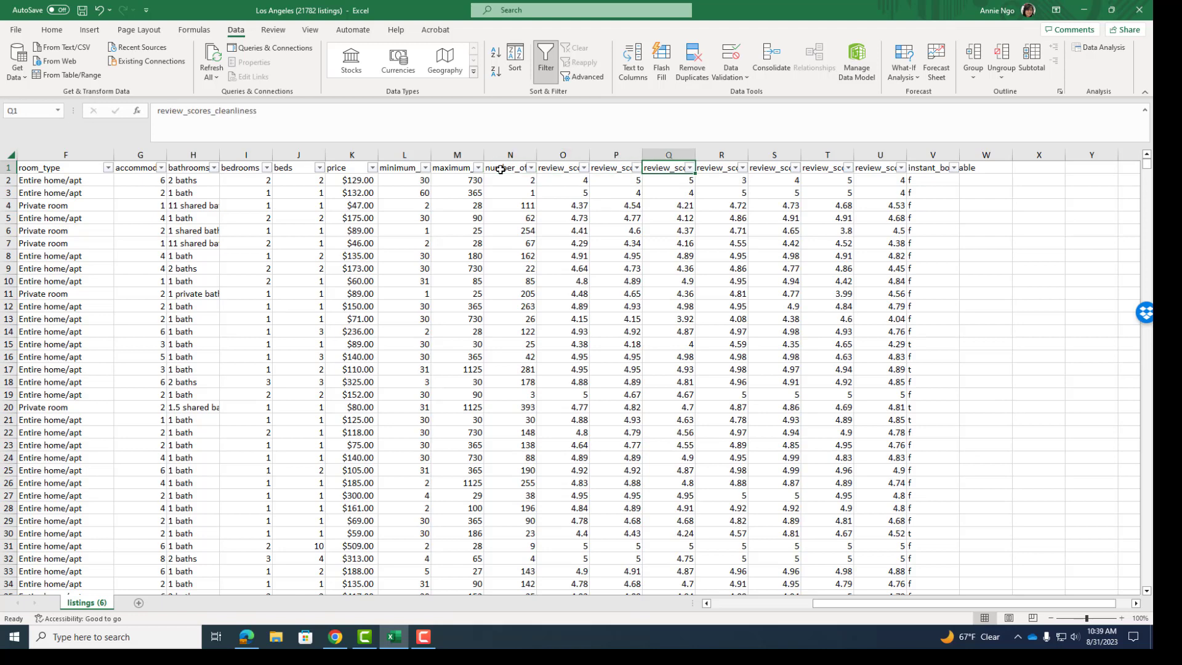
key("Right")
key("Right")
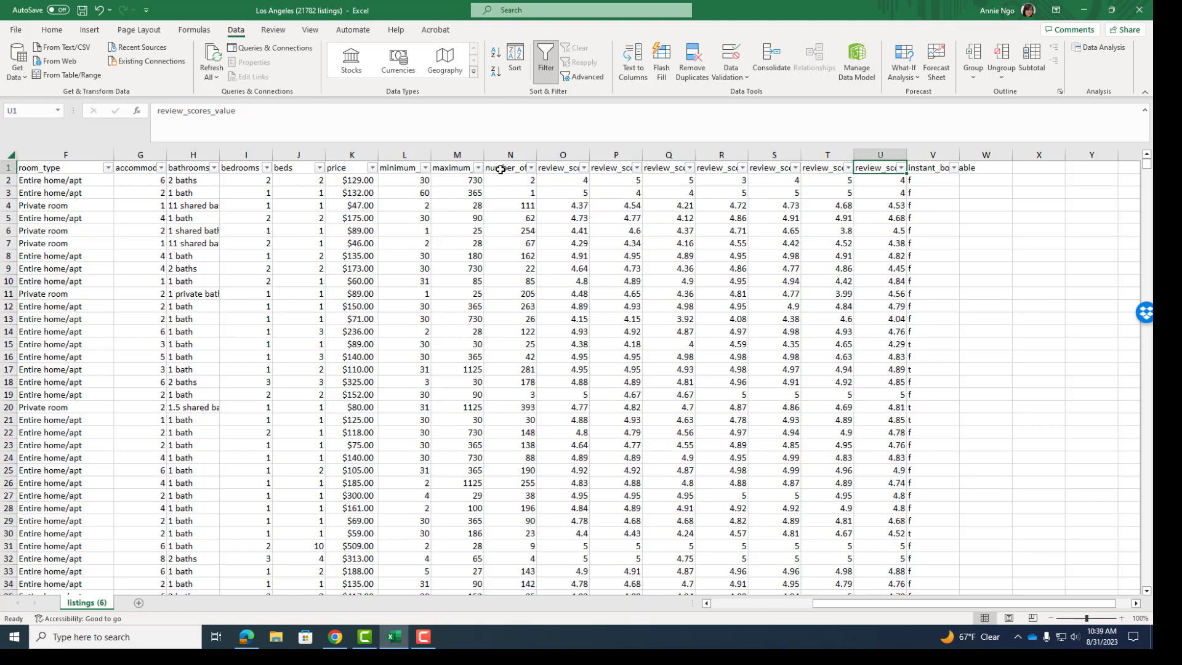
key("Right")
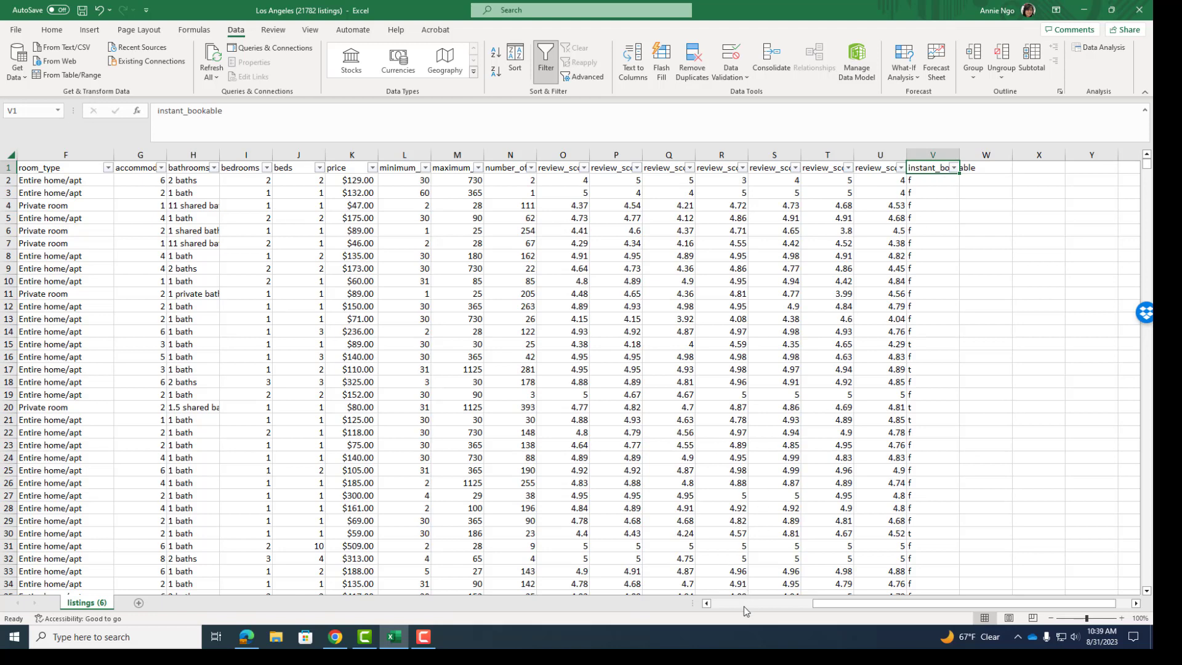
Filter the property_type column to show only Castle listings
left_click_drag(831, 608, 683, 604)
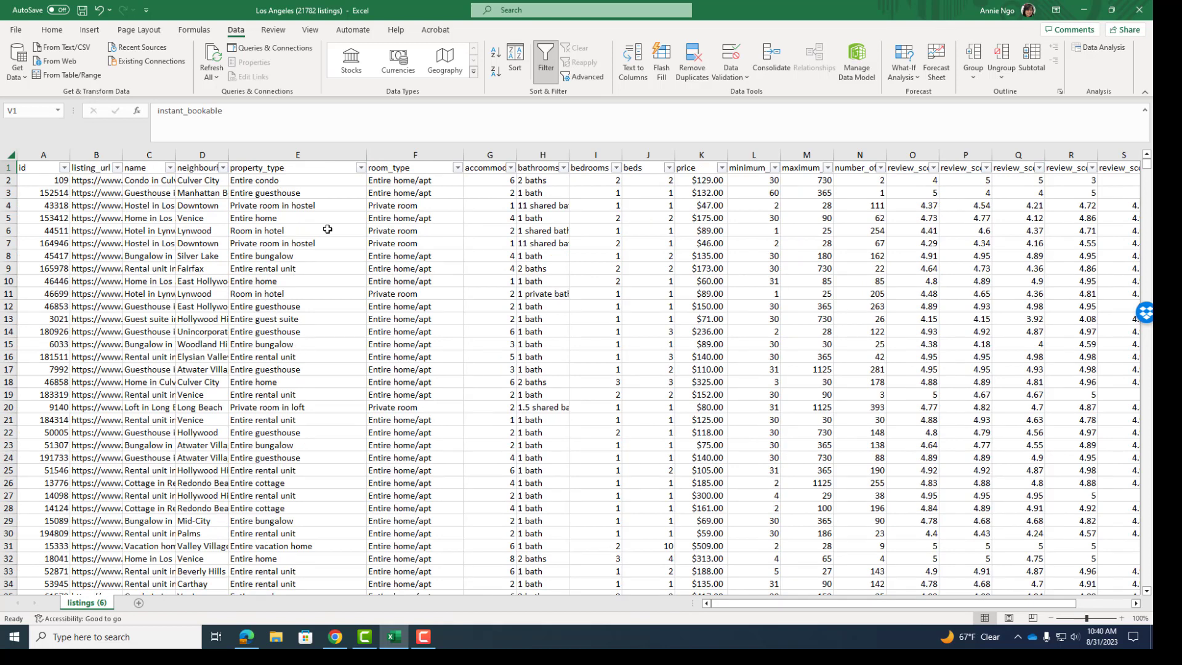
left_click(310, 235)
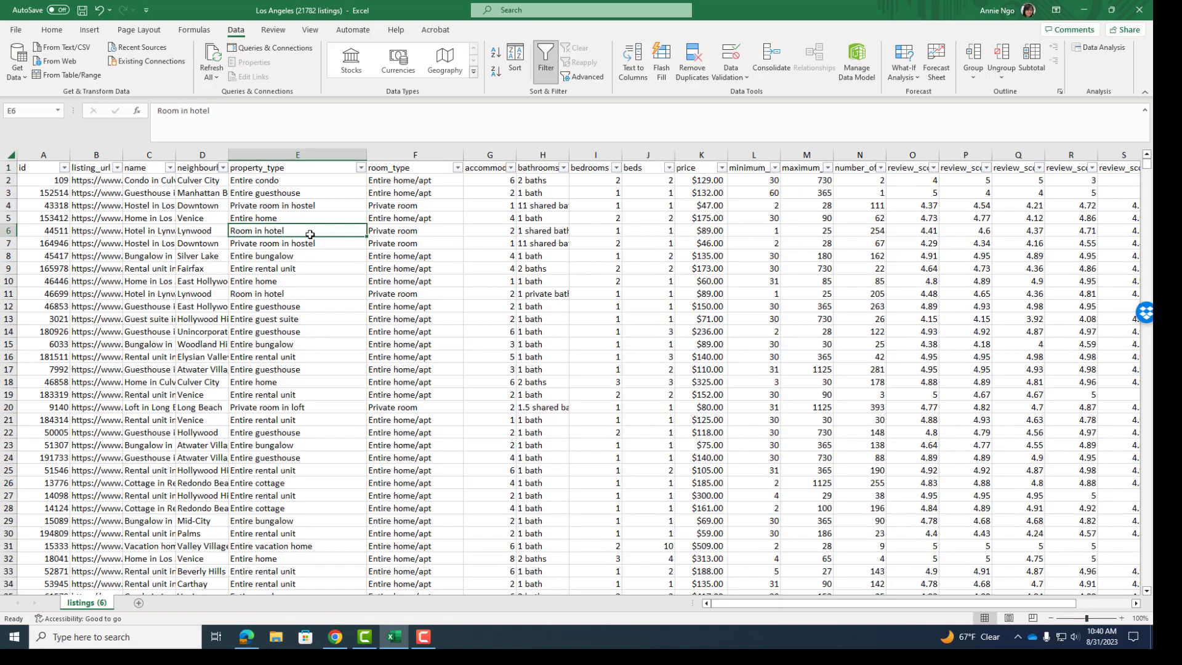
left_click(360, 167)
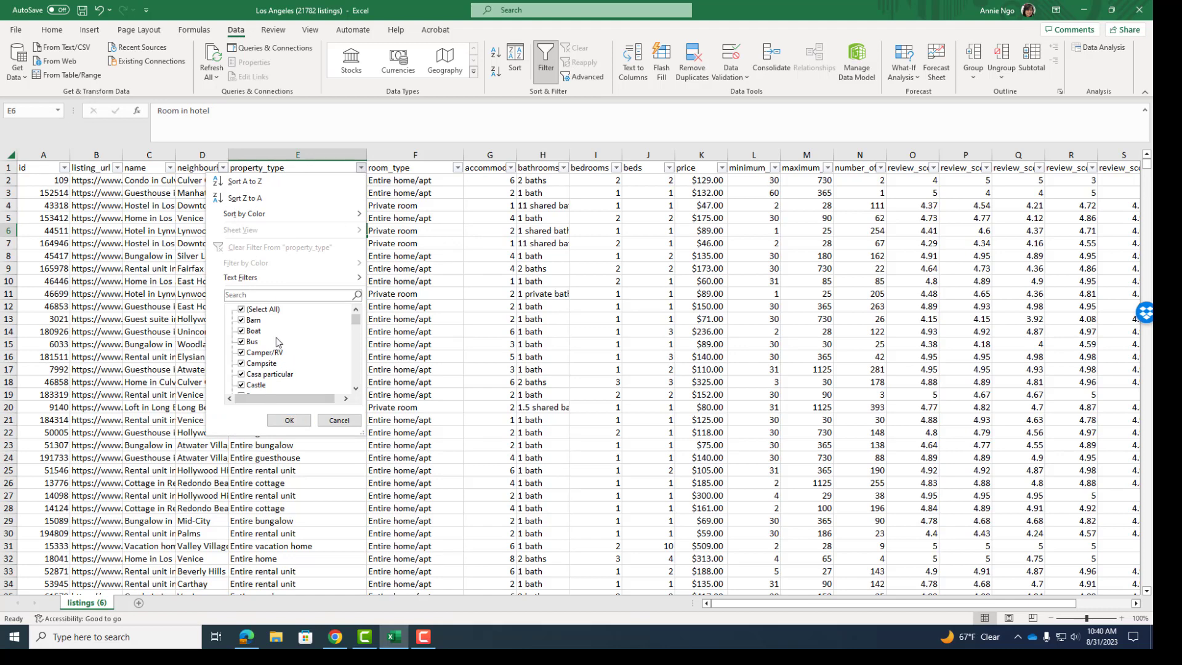
left_click(242, 312)
scroll(284, 369, "down", 2)
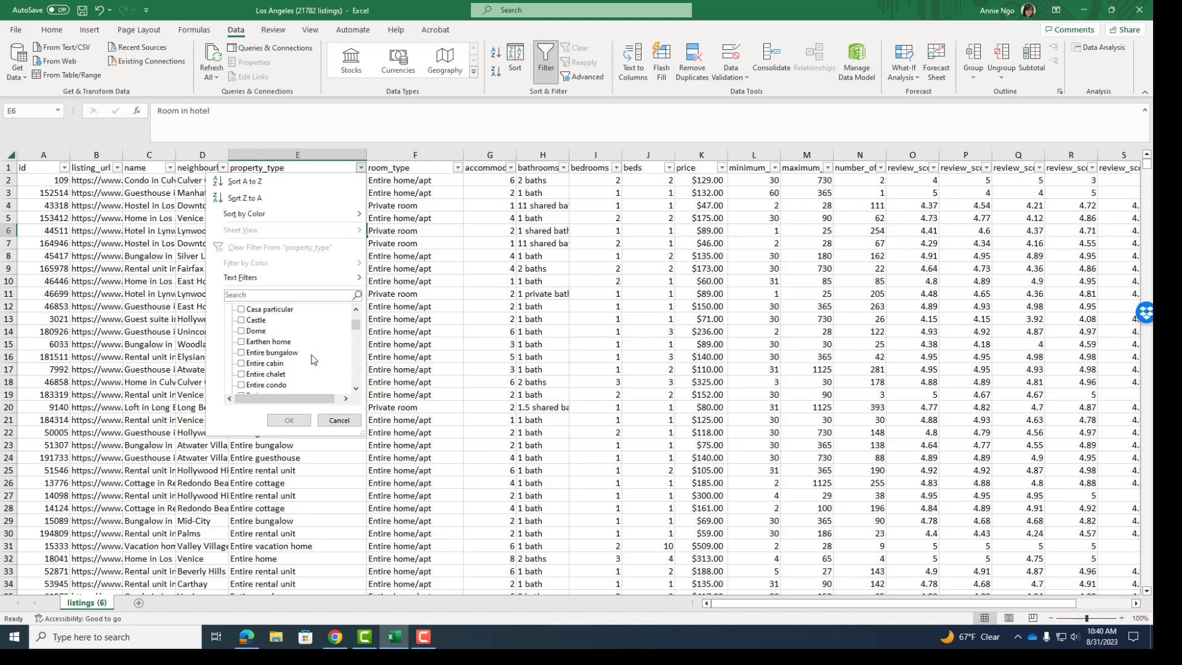
left_click(241, 320)
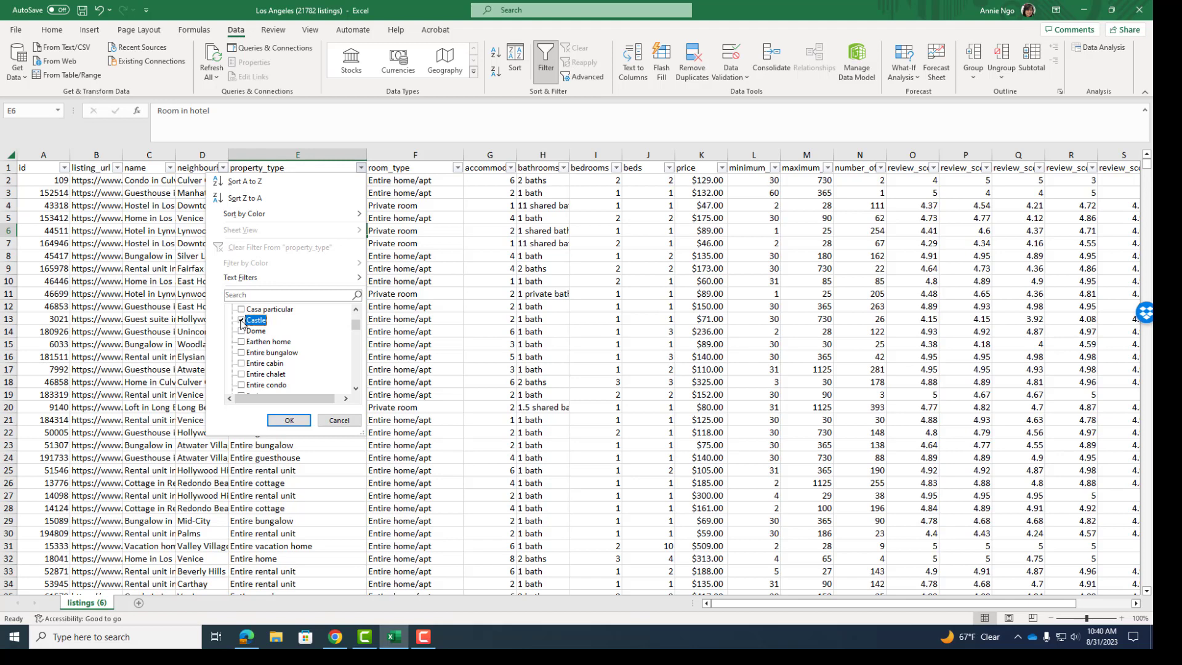
left_click(288, 422)
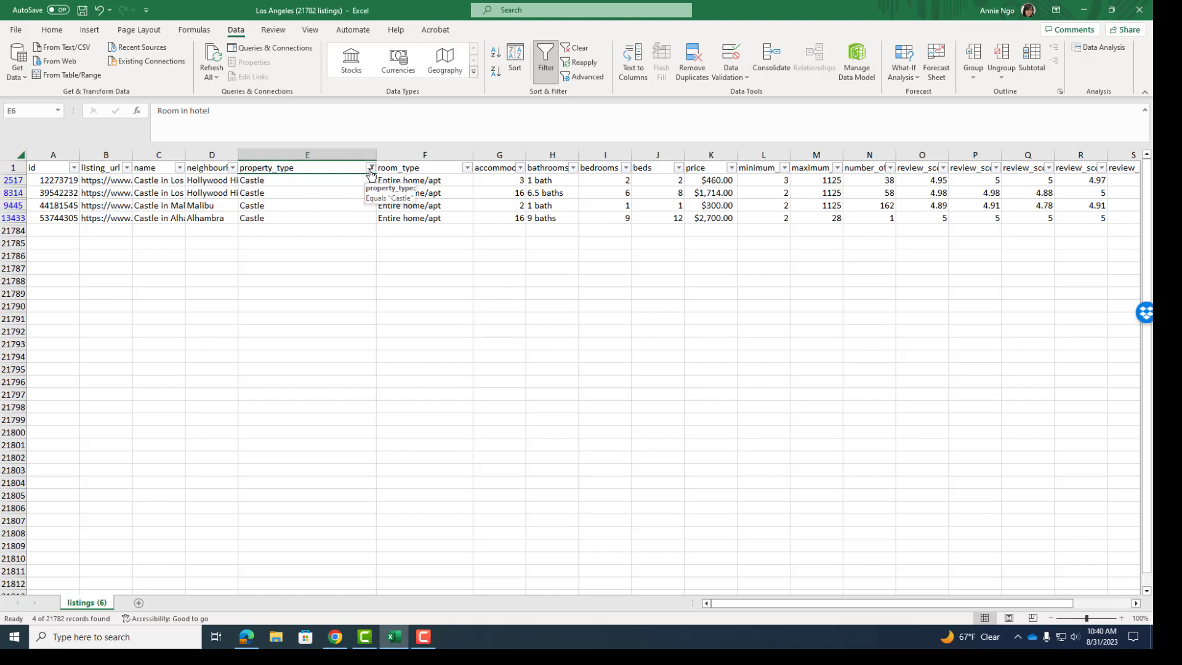
Show all property types again by selecting every value in the property_type filter
left_click(372, 168)
left_click(284, 309)
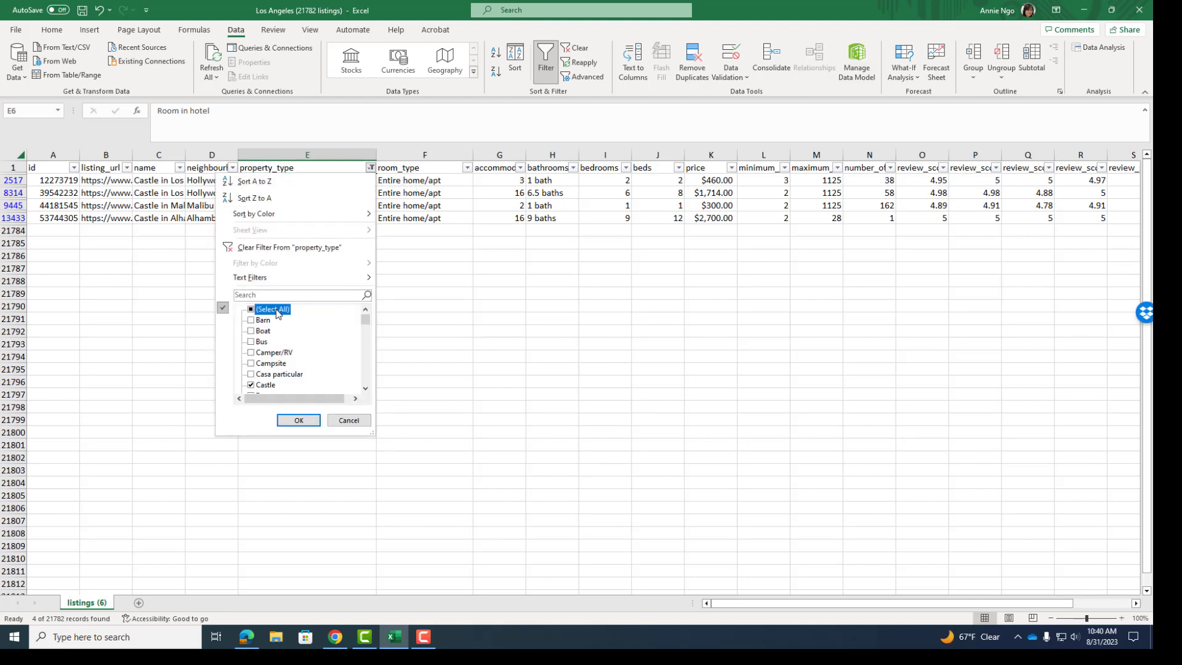
left_click(300, 420)
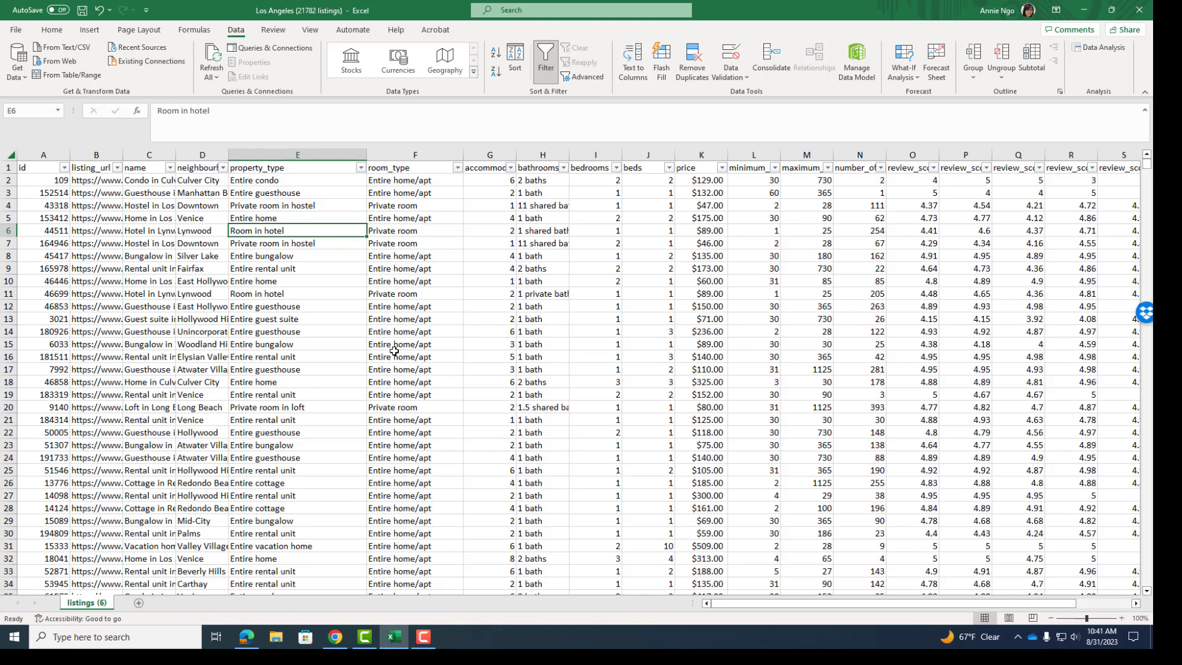
Create a PivotTable from the full listings data range on a new worksheet
left_click(265, 322)
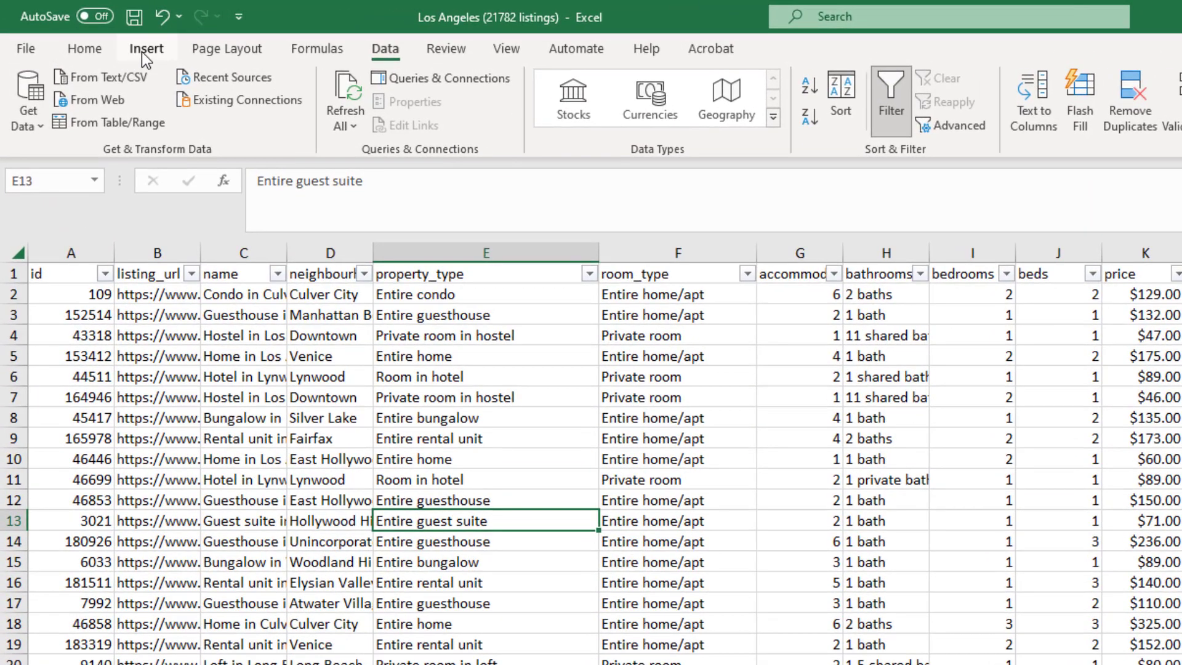
left_click(146, 49)
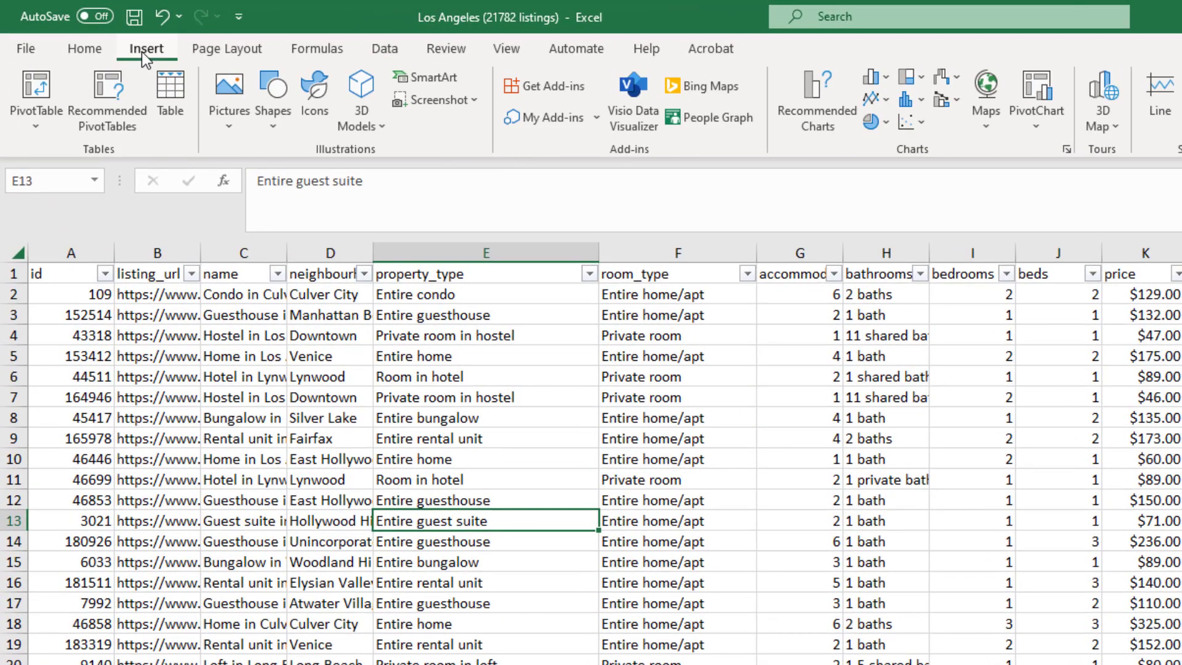
left_click(35, 91)
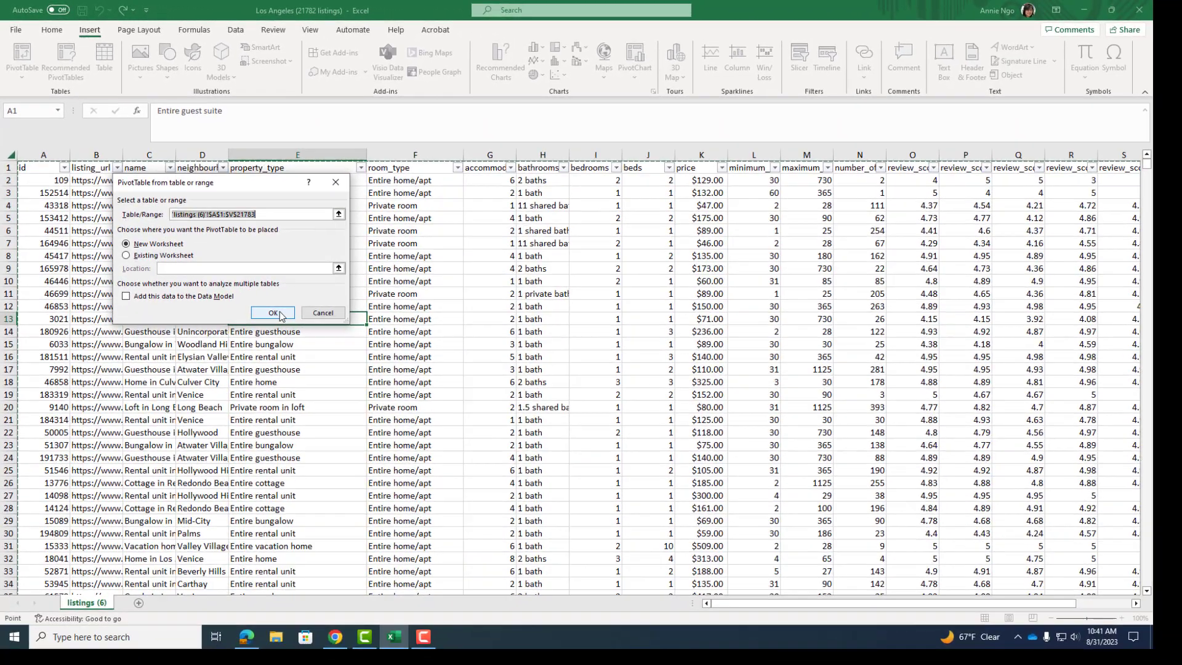
left_click(277, 314)
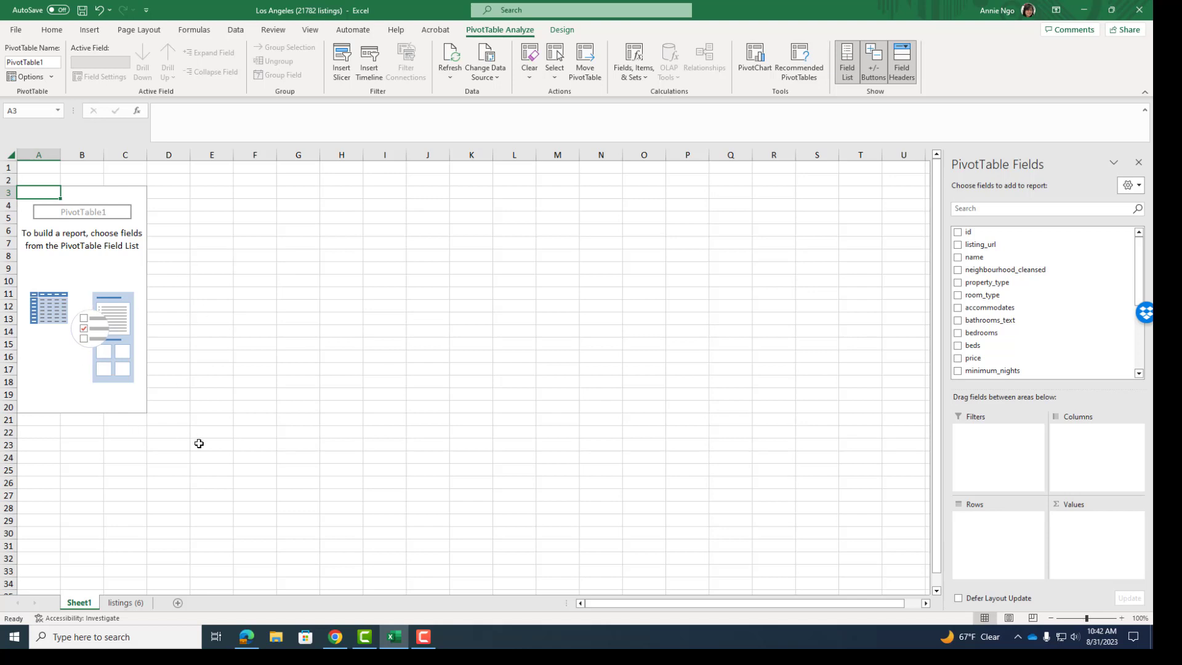
Add neighbourhood_cleansed to the PivotTable's rows and look through the resulting neighbourhood list
left_click(958, 271)
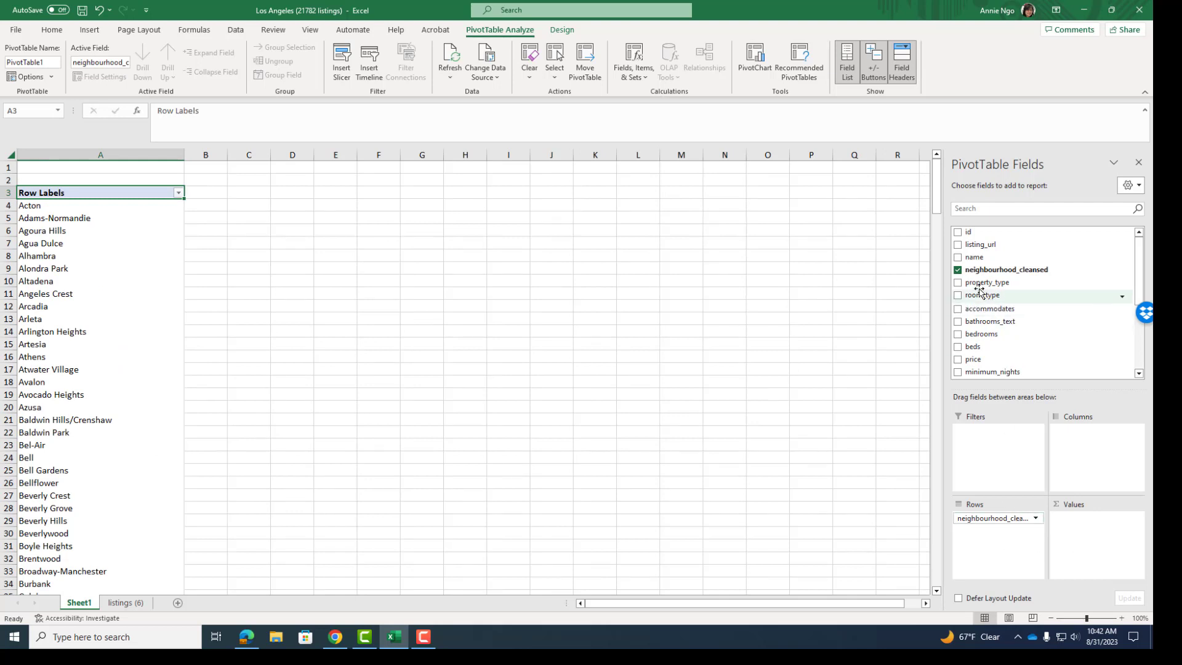
left_click(959, 270)
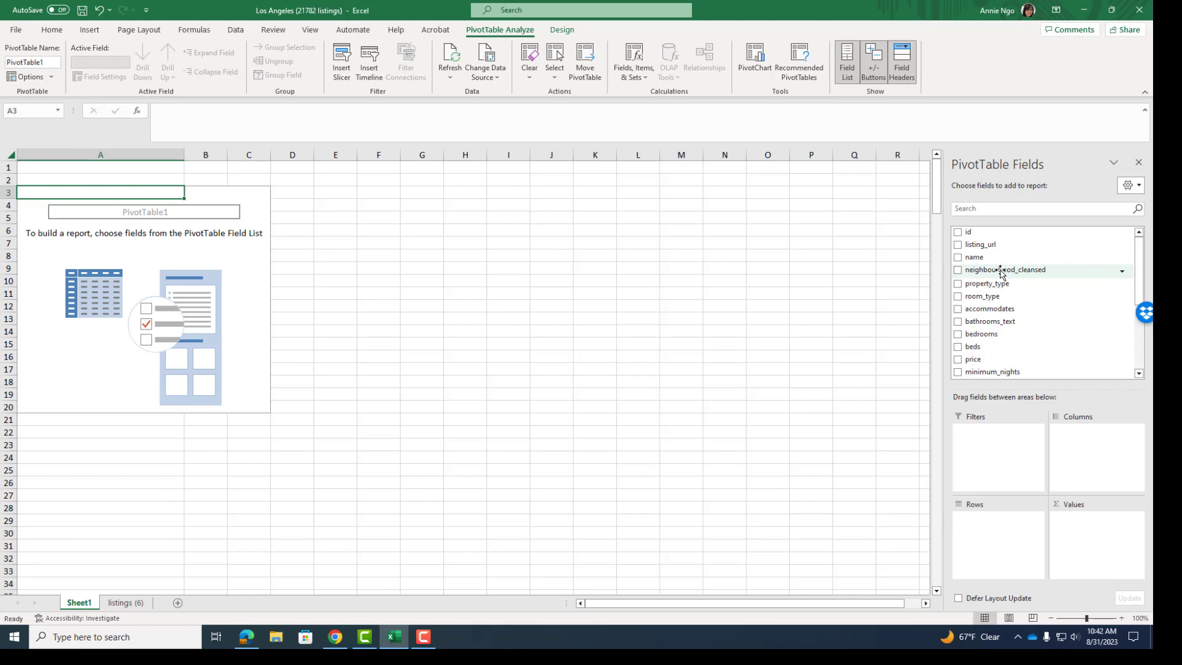
left_click_drag(1000, 271, 998, 549)
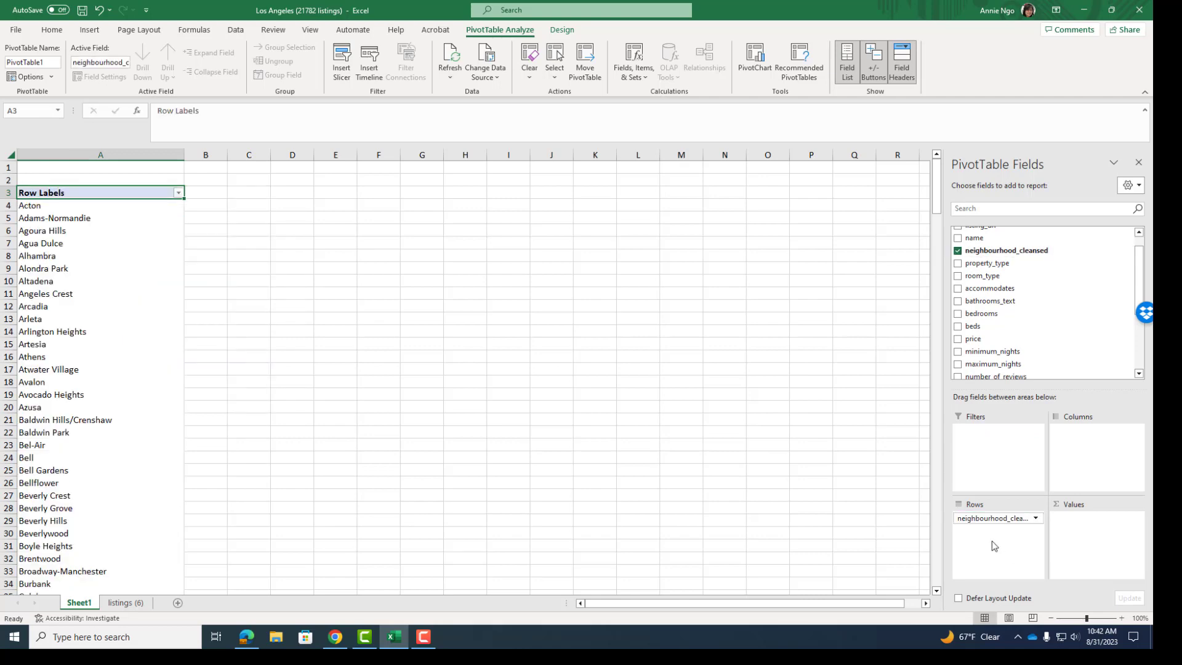
scroll(143, 320, "down", 1)
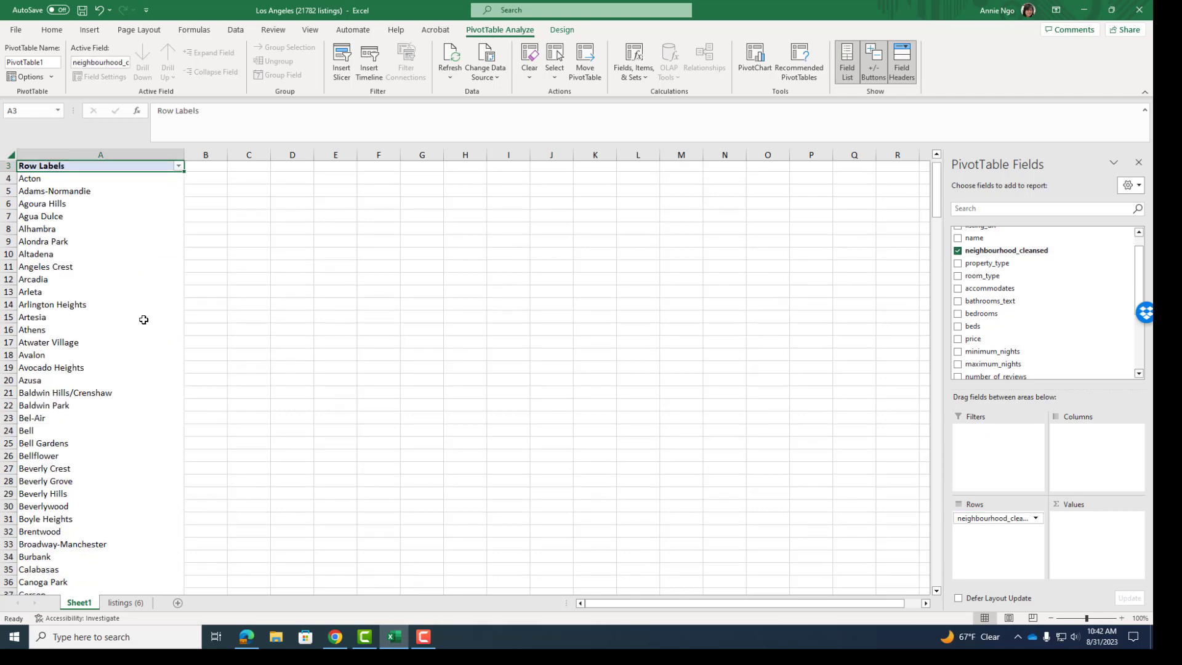
scroll(143, 320, "down", 12)
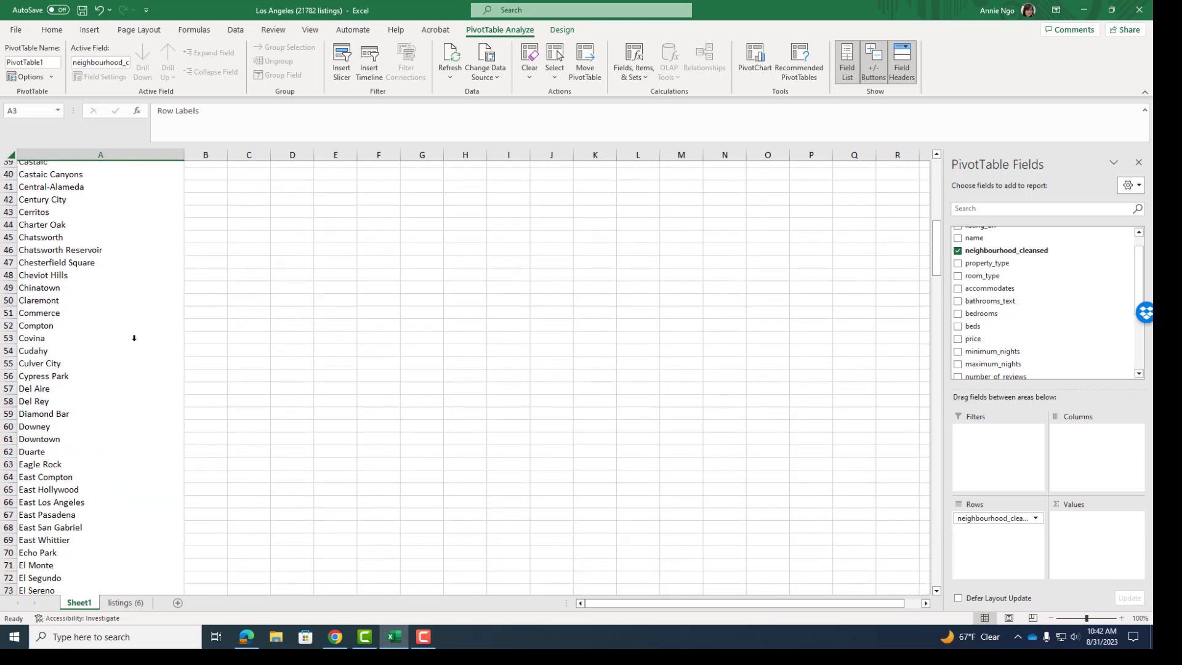
scroll(134, 338, "up", 13)
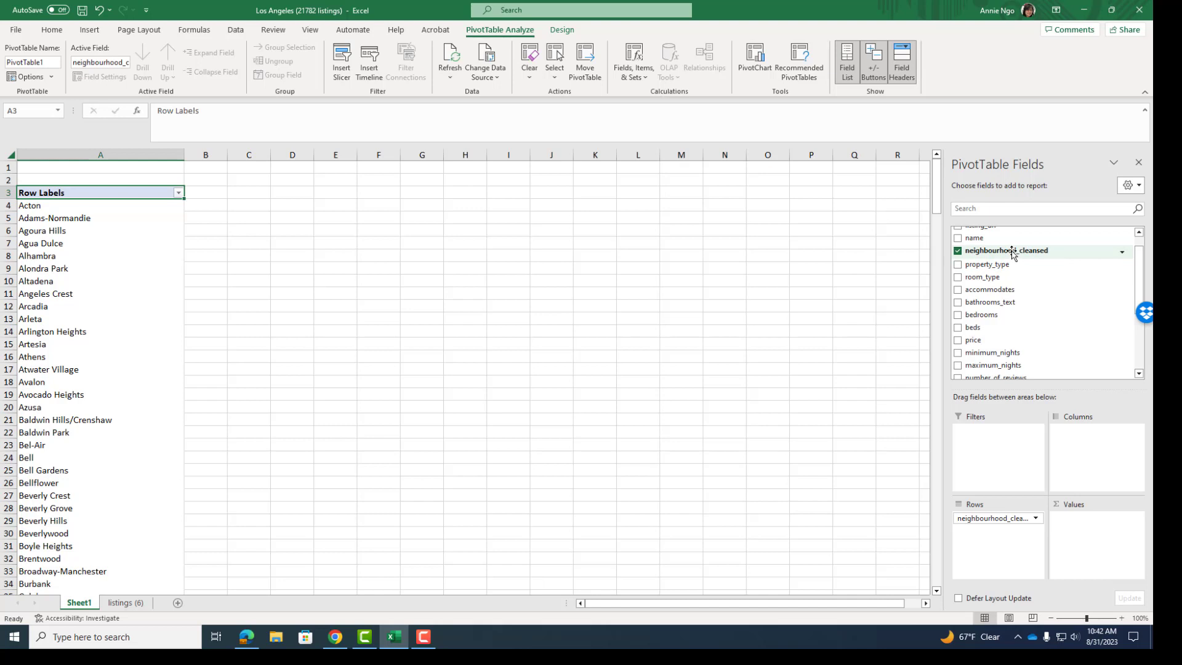
Add neighbourhood_cleansed as a count and price as a sum to the PivotTable's values
left_click_drag(1013, 253, 1099, 530)
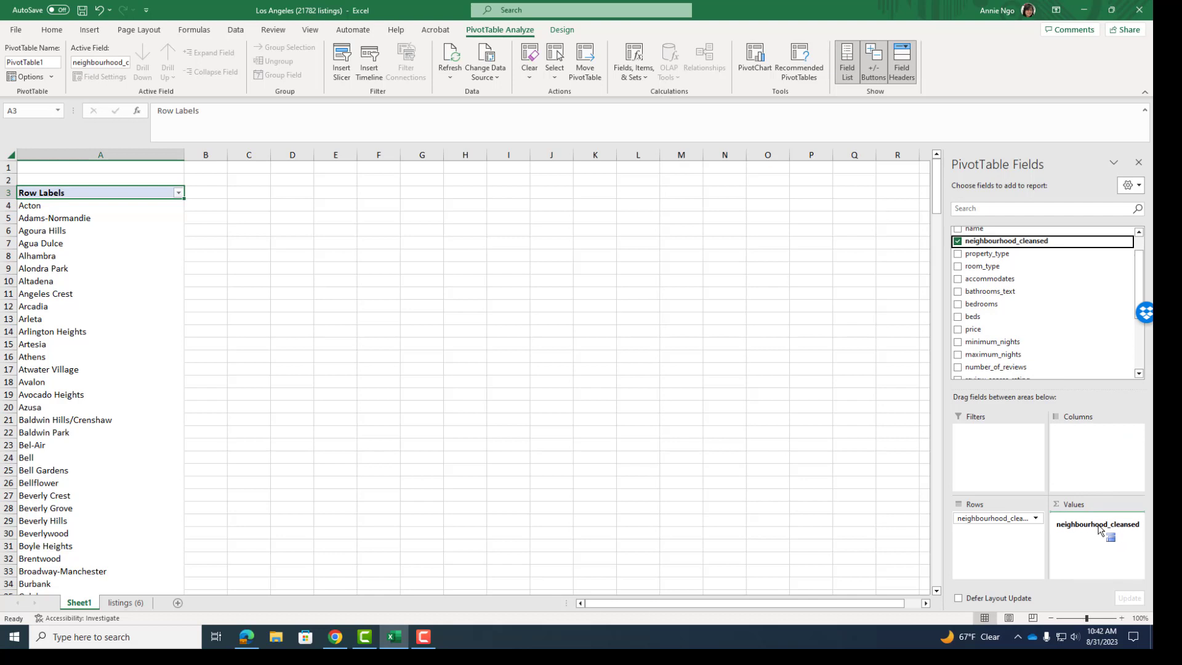
left_click_drag(1099, 529, 1098, 527)
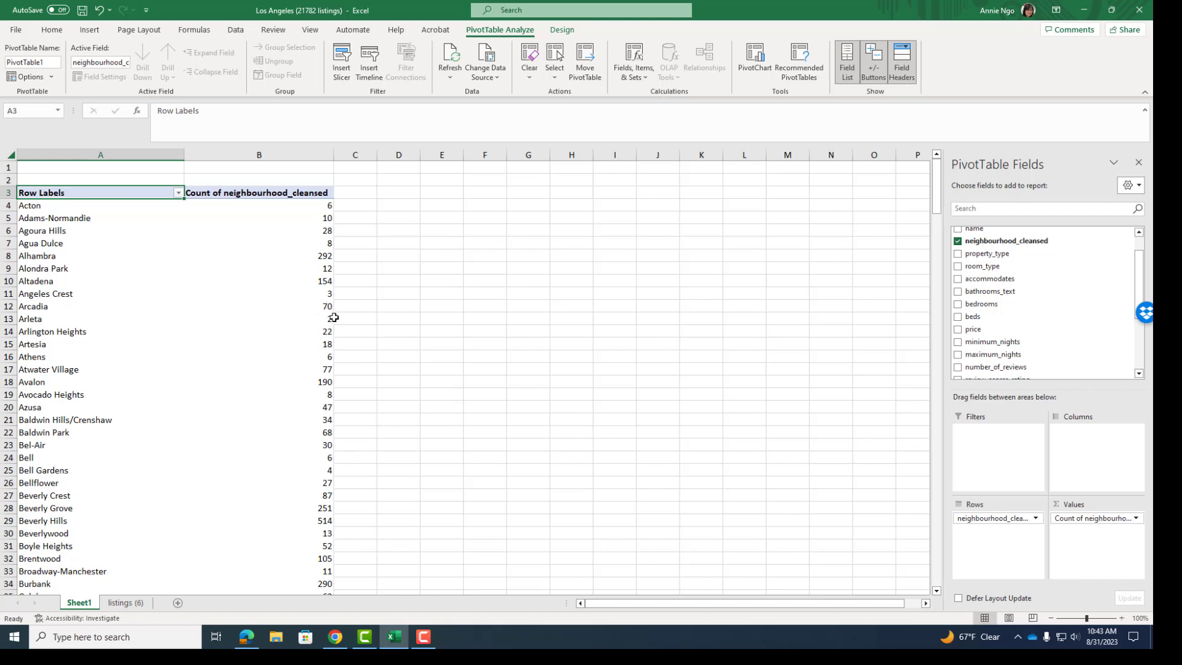
mouse_move(318, 324)
mouse_move(234, 346)
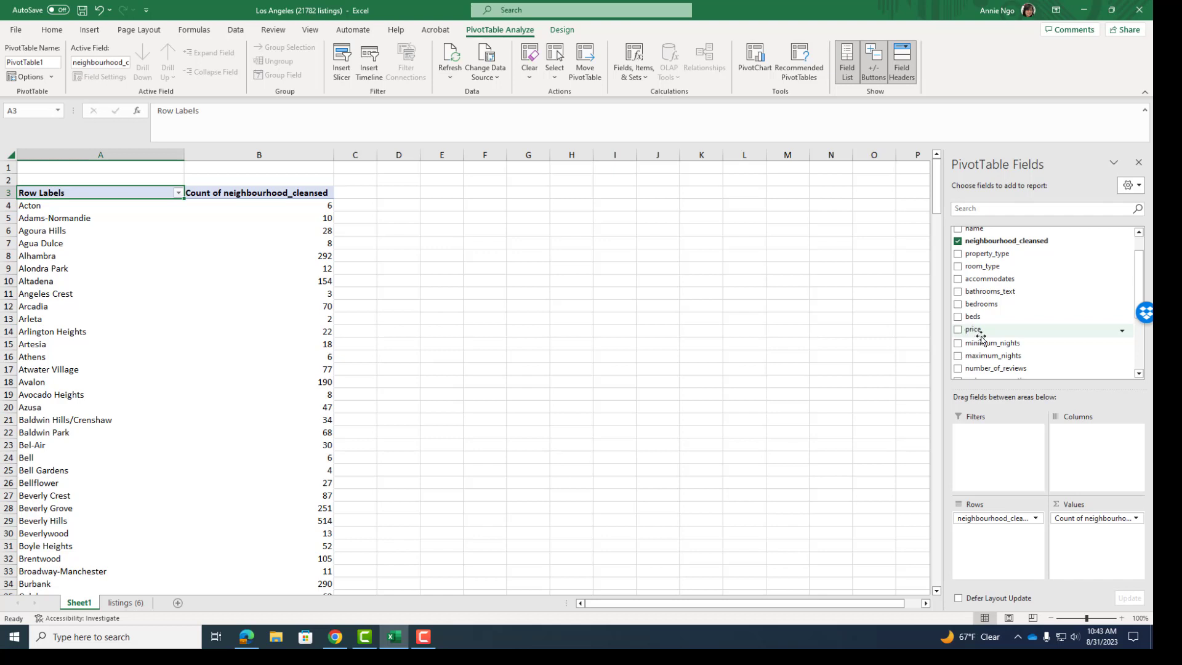
left_click_drag(973, 333, 1090, 556)
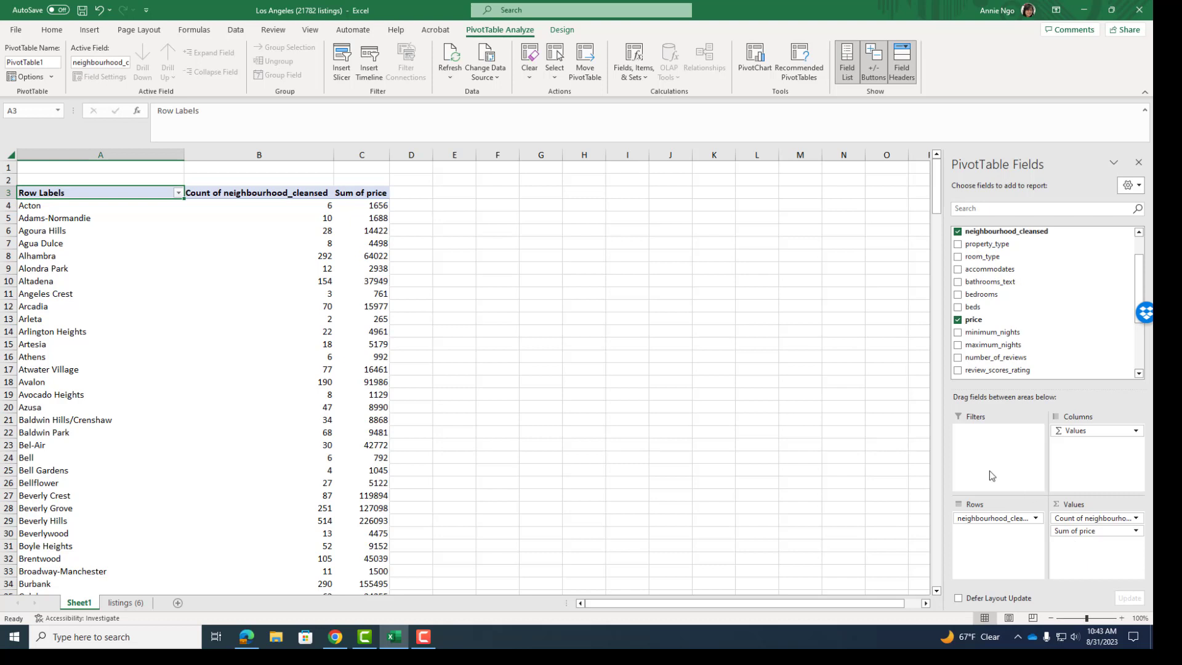
Change the price value field in the PivotTable to summarize by Average
left_click(362, 193)
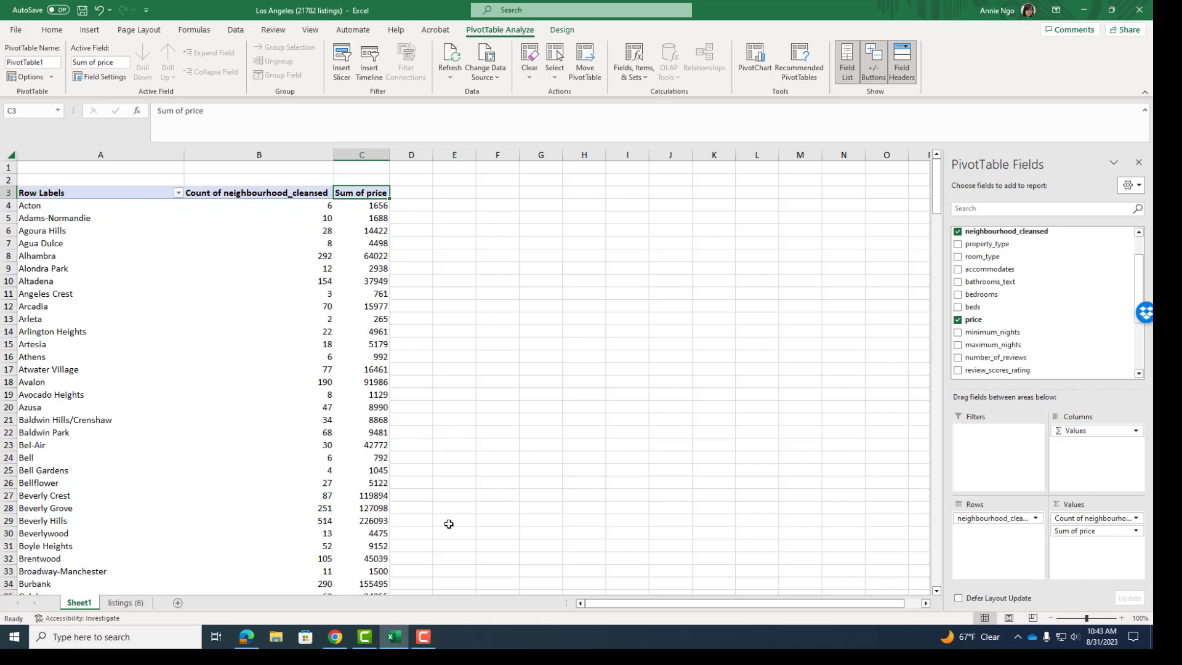
double_click(363, 193)
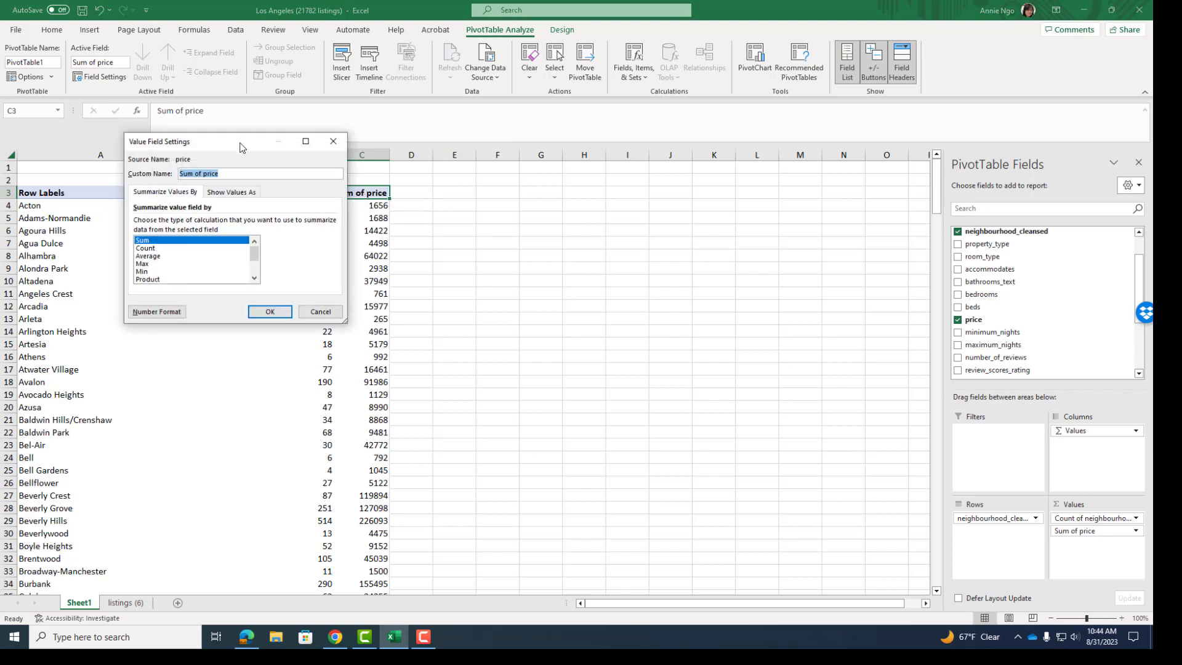
left_click_drag(240, 142, 540, 170)
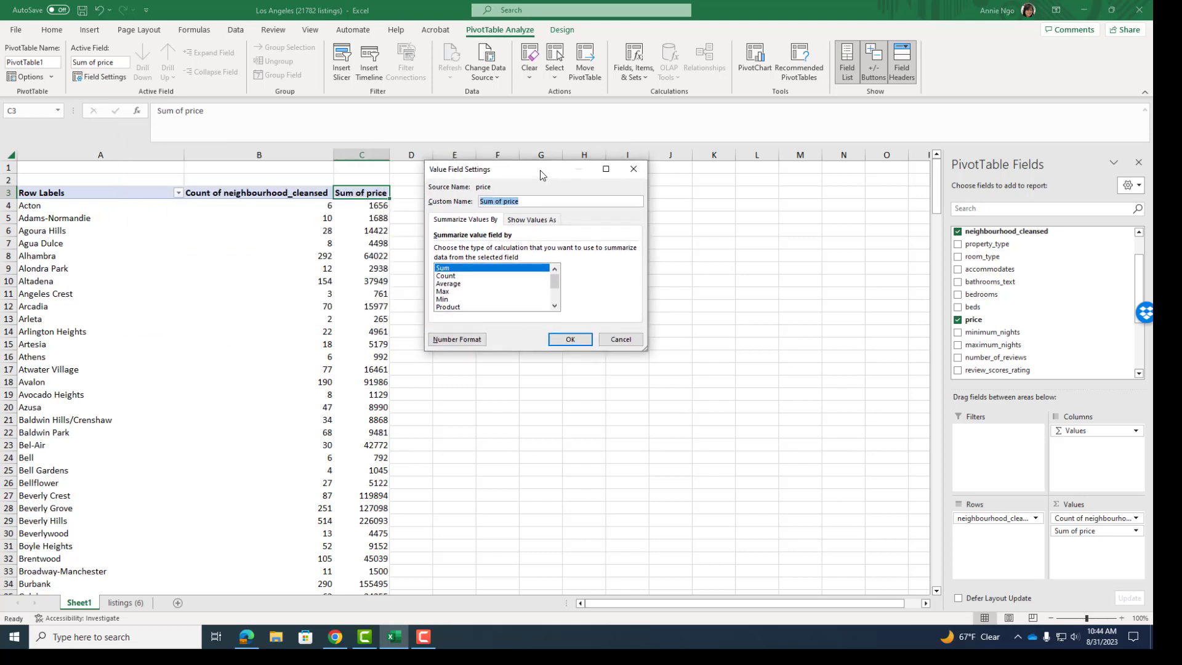
left_click(447, 284)
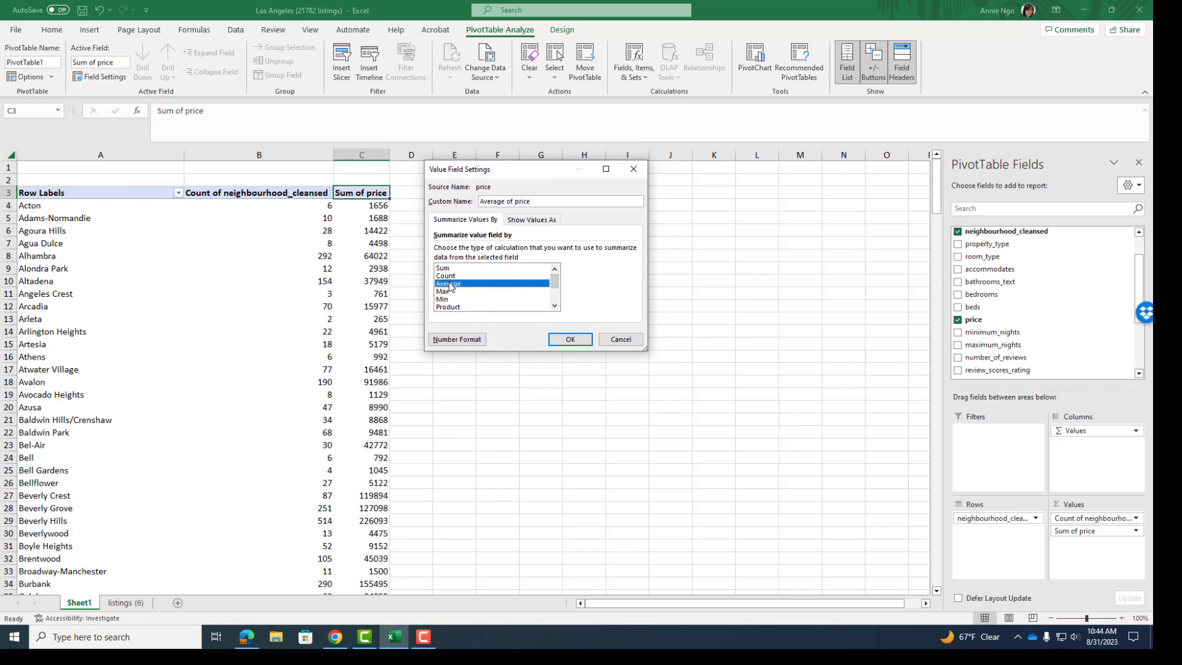
left_click(560, 339)
left_click(557, 381)
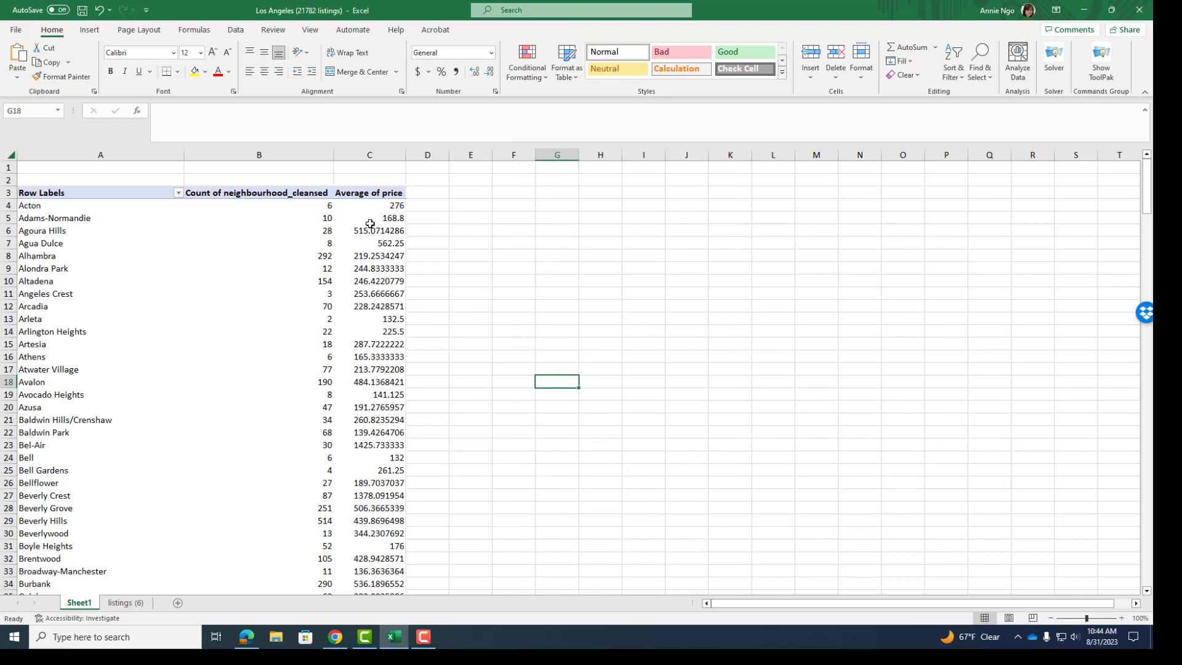
Format the Average of price column with the $ English (United States) accounting format
left_click(372, 153)
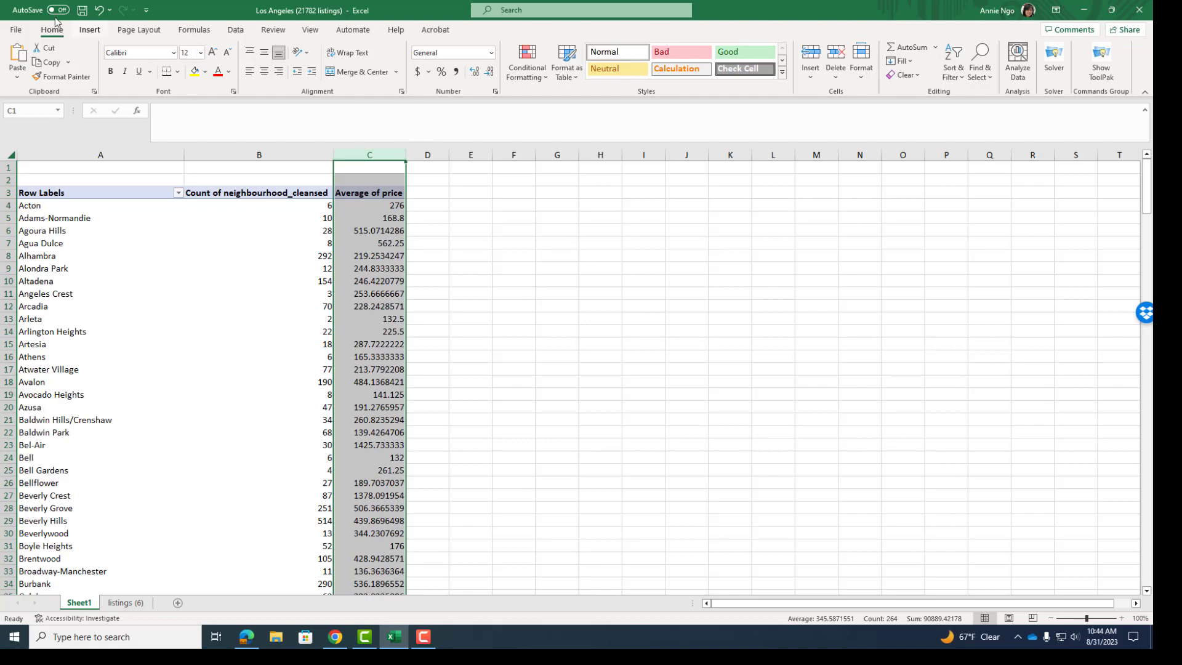
left_click(428, 72)
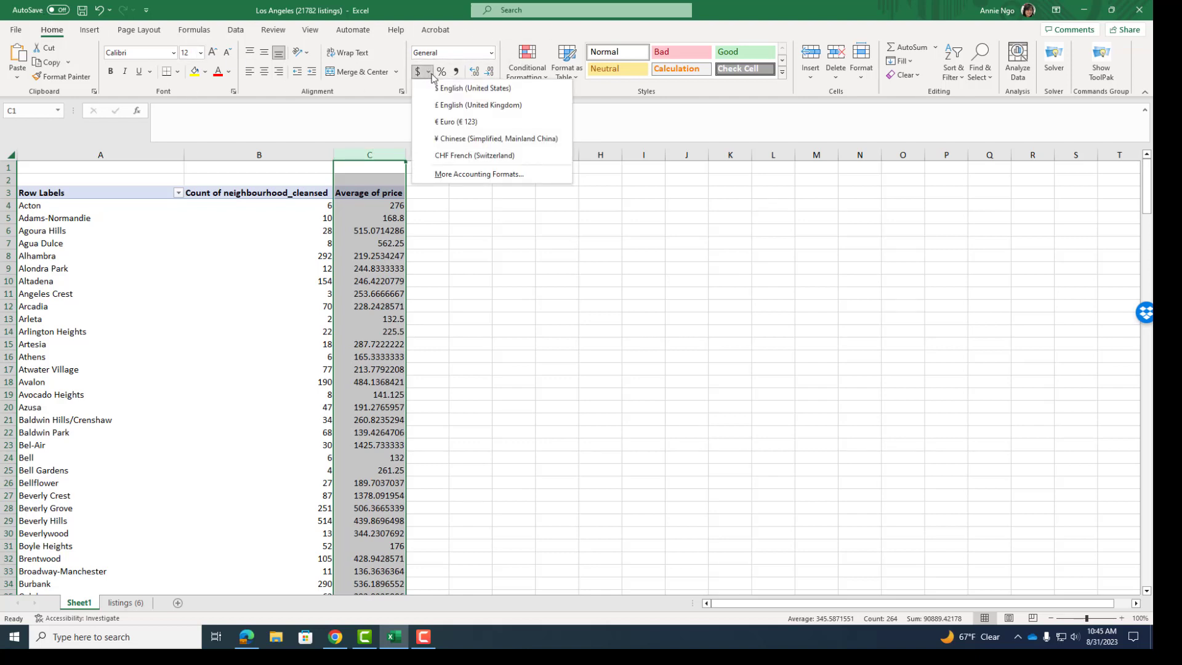
left_click(487, 92)
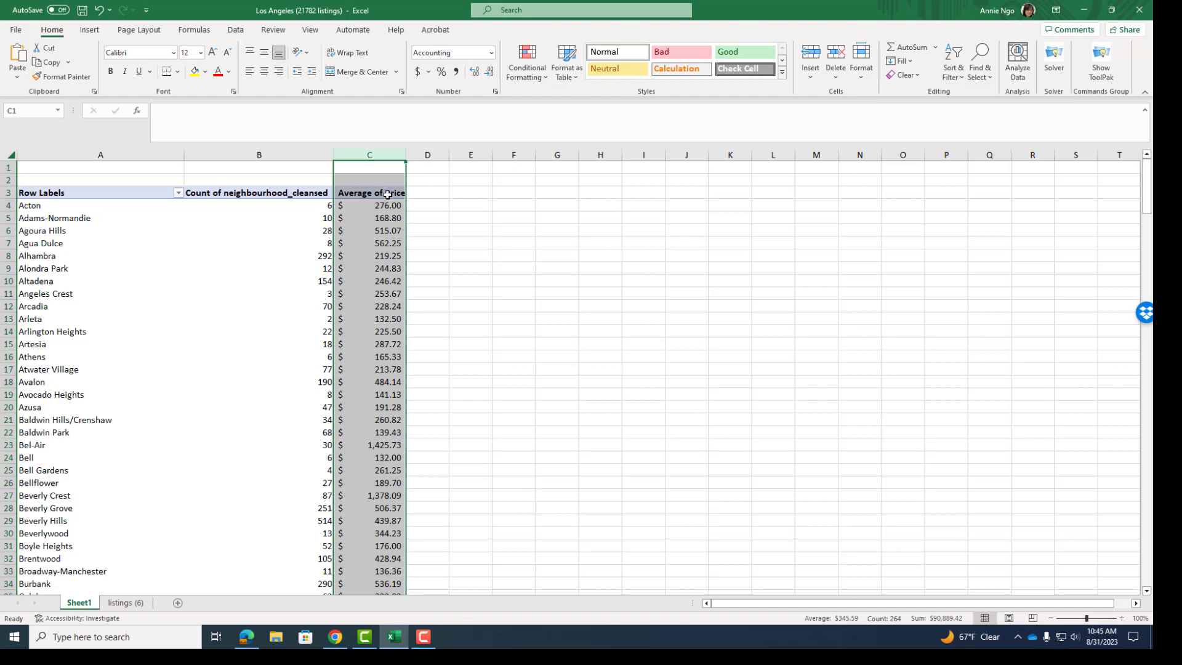
left_click(387, 194)
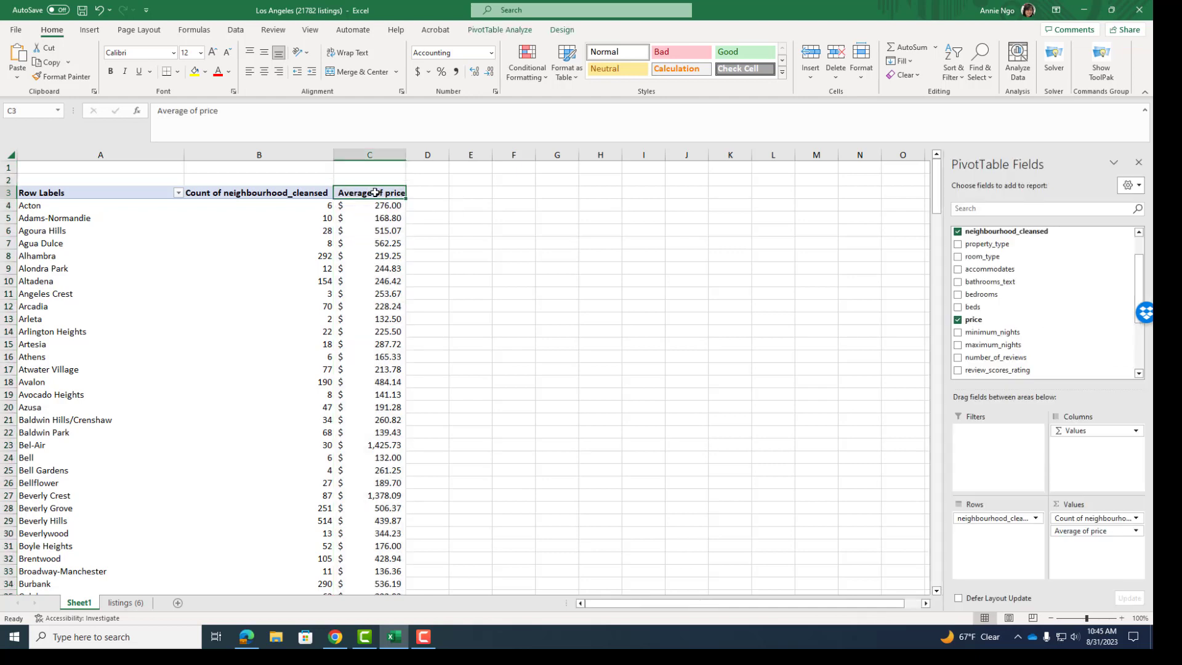
Apply the comma number style to the Average of price column
left_click(387, 149)
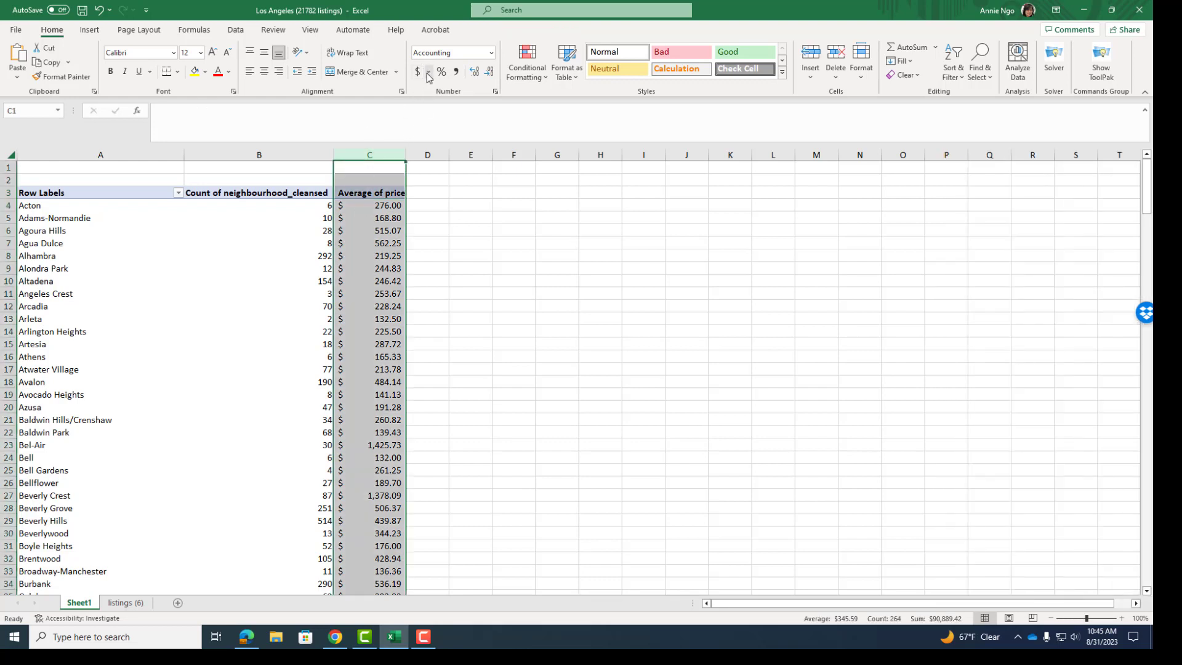
left_click(429, 74)
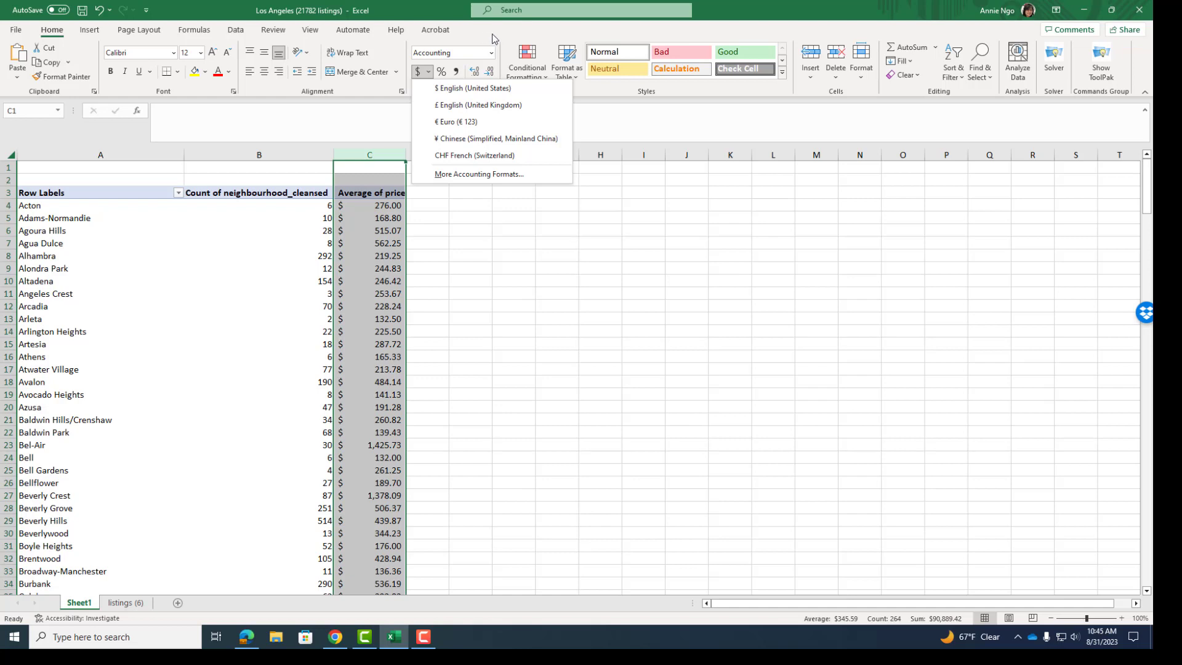
key("Escape")
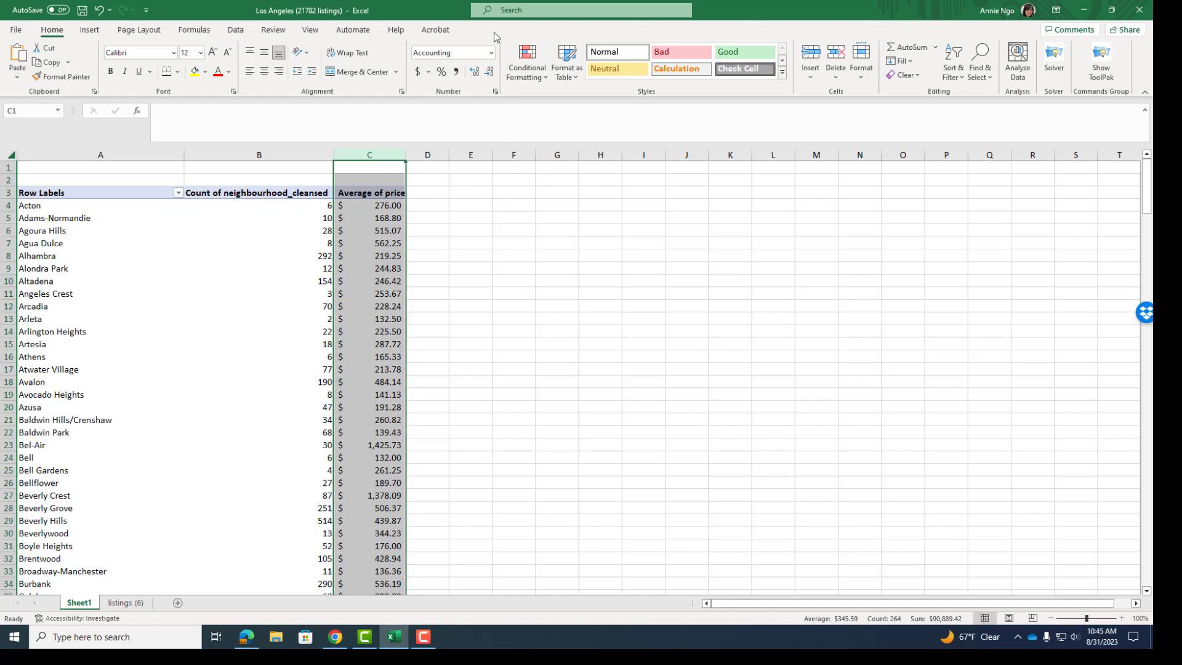
left_click(457, 73)
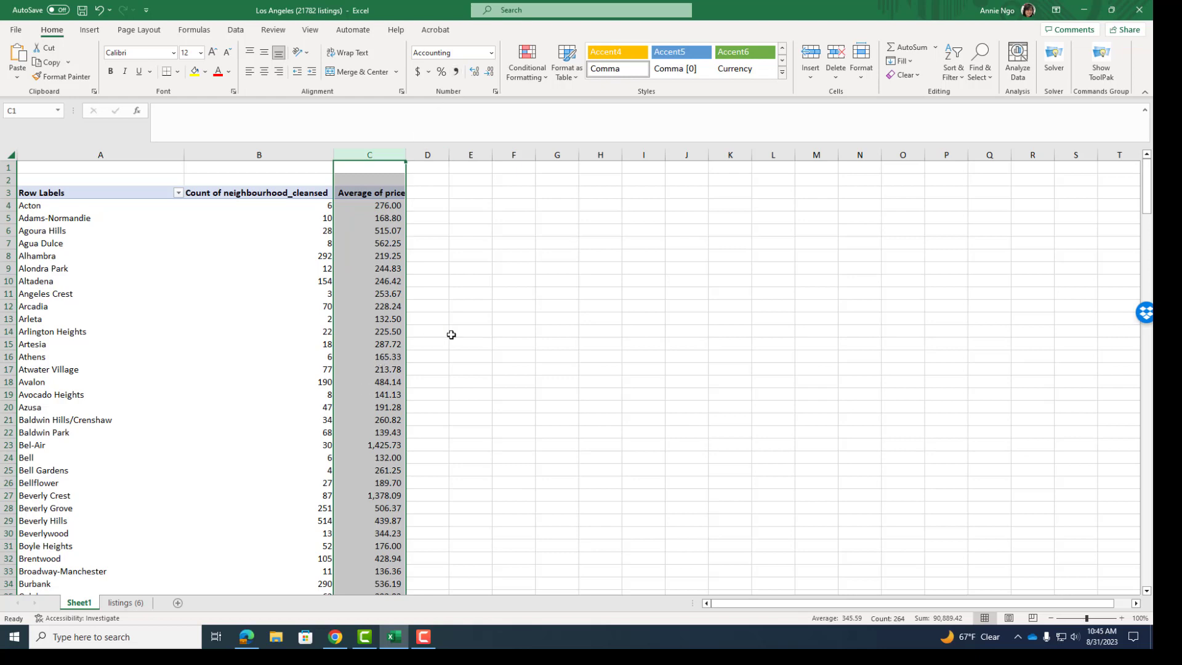
left_click(461, 264)
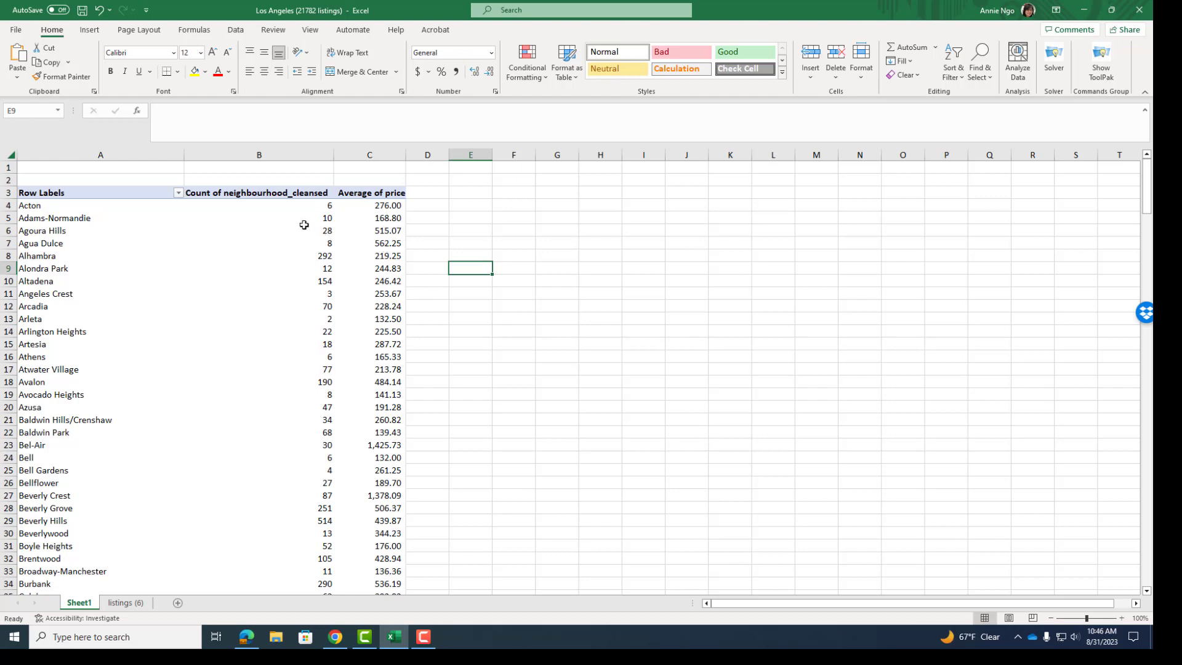
Sort the PivotTable by the neighbourhood count from largest to smallest
left_click(299, 231)
right_click(292, 234)
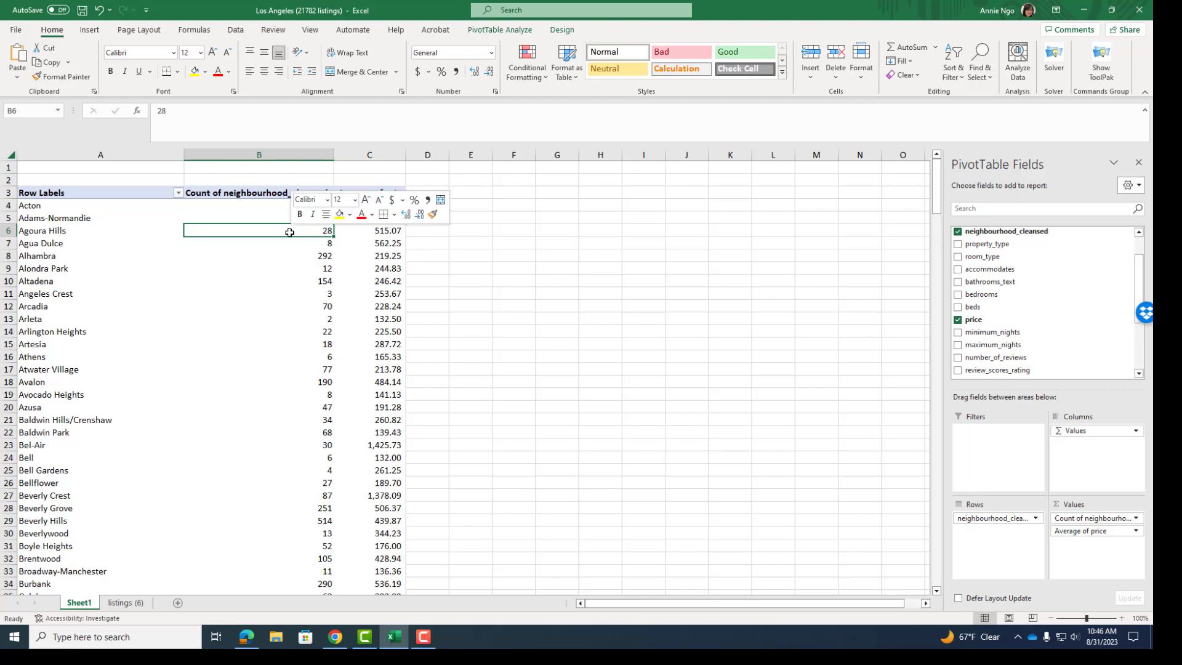
mouse_move(375, 334)
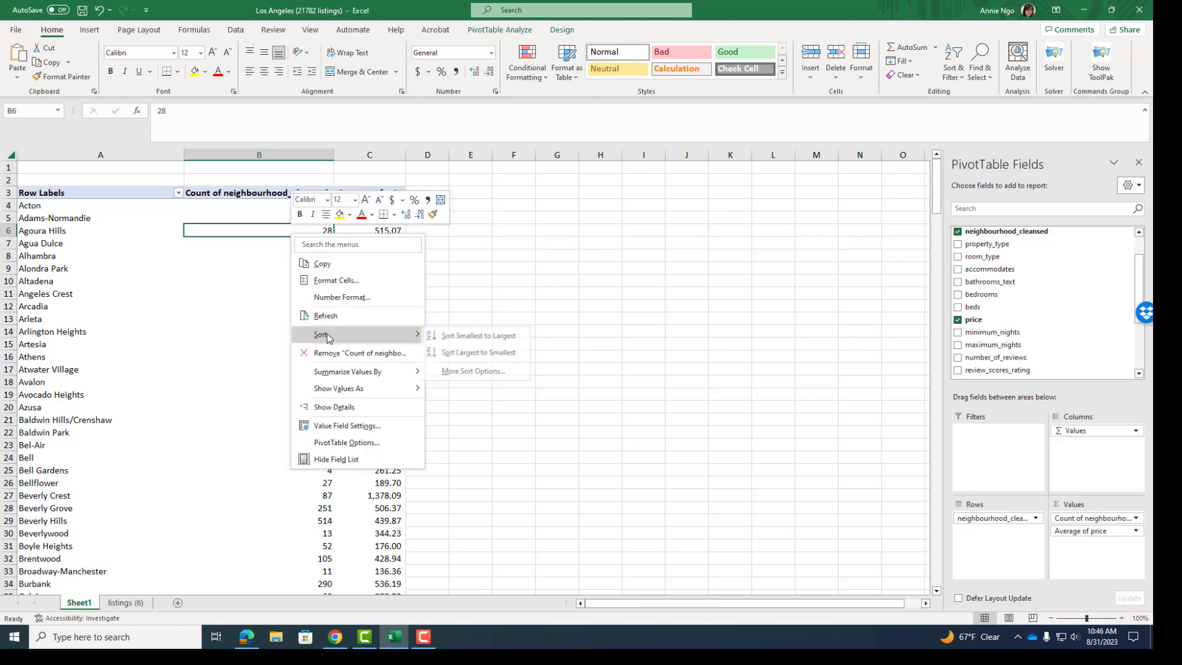
left_click(444, 353)
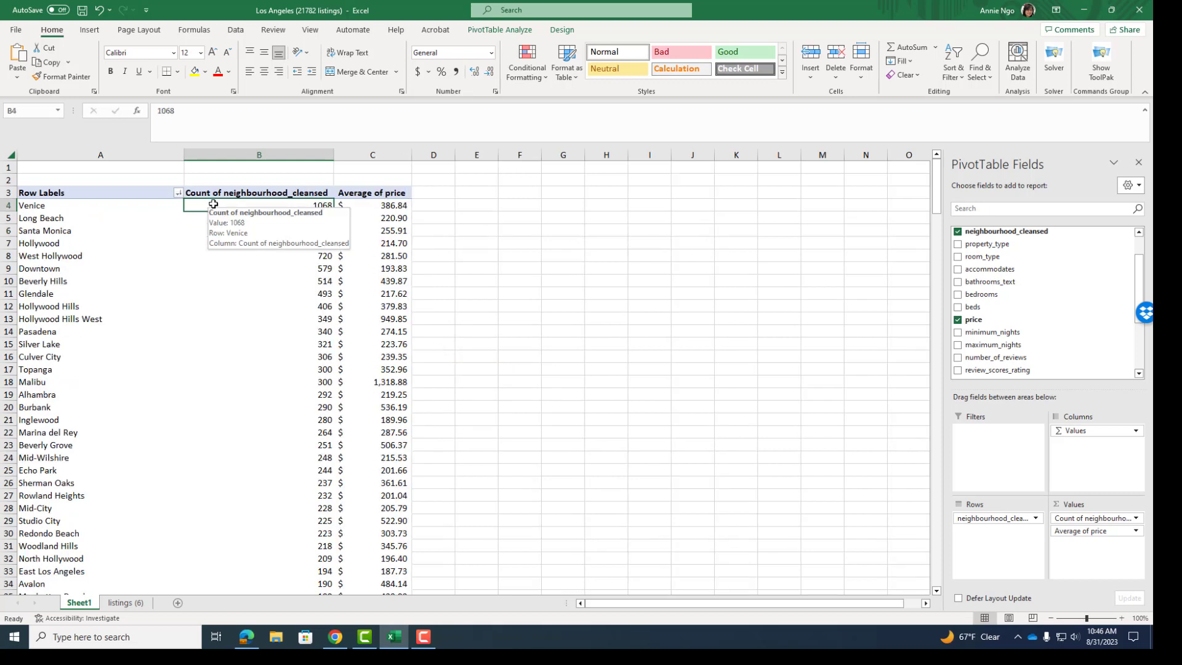
Highlight the top nine neighbourhood counts, from Venice to Hollywood Hills (B4:B12), with yellow fill
left_click(650, 318)
left_click_drag(268, 203, 270, 306)
left_click(200, 73)
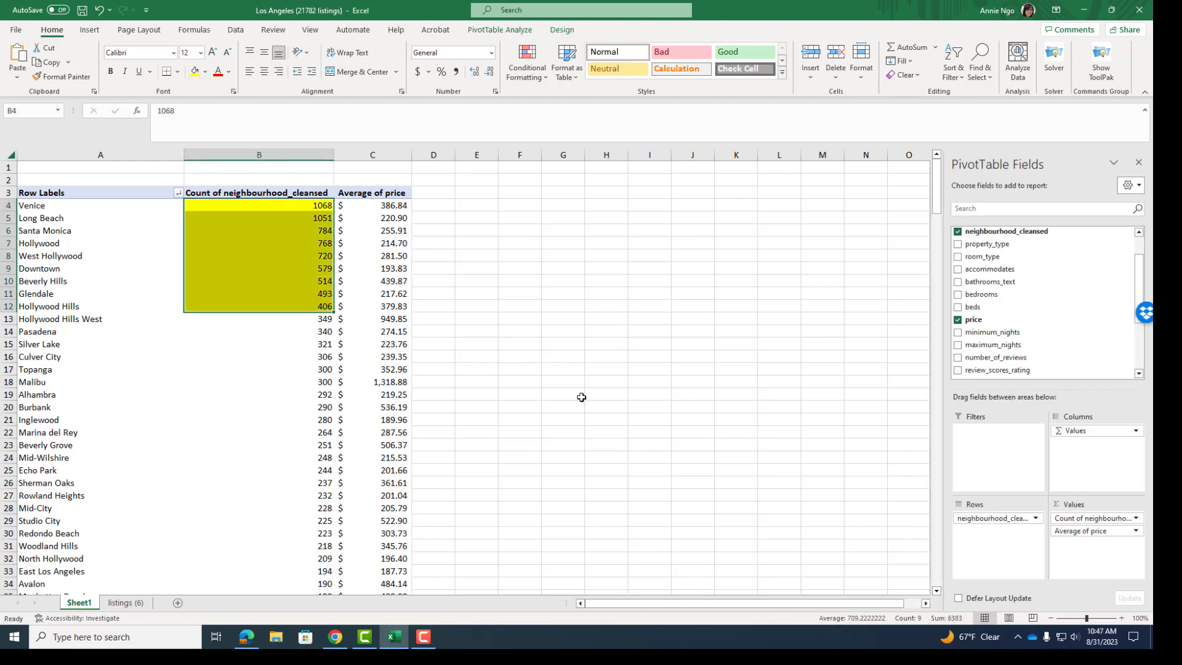
left_click(582, 394)
left_click(545, 357)
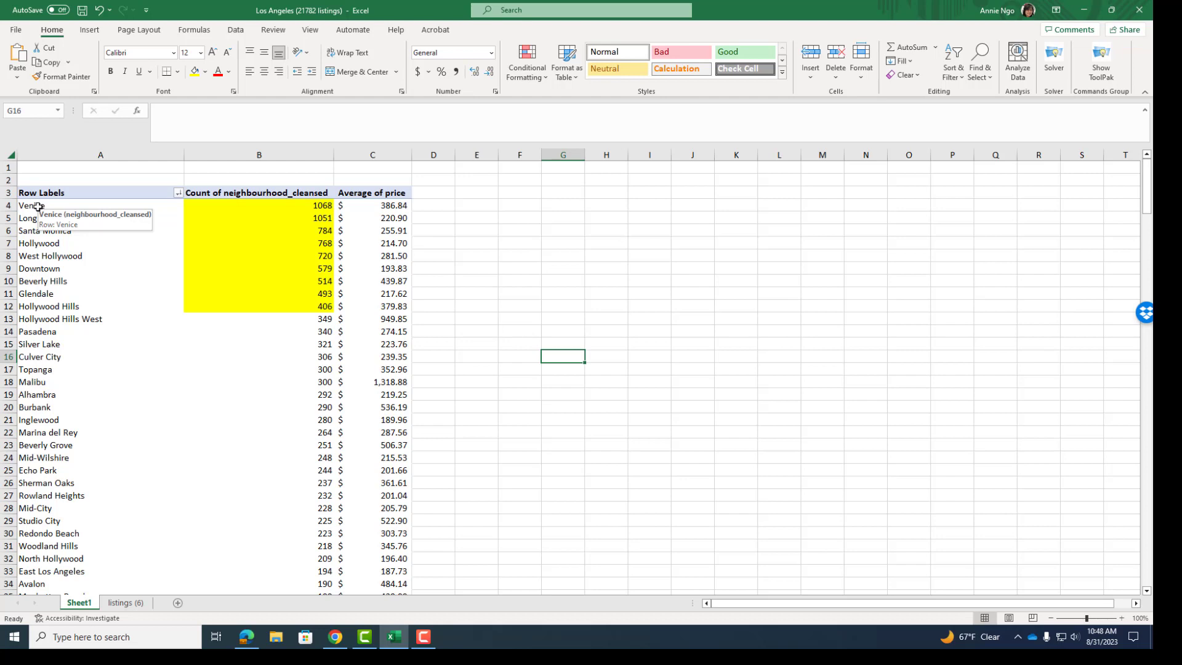
Copy the top nine neighbourhoods with their counts (A4:B12), paste them as values starting at I7, and widen column I to fit the names
left_click_drag(42, 205, 250, 307)
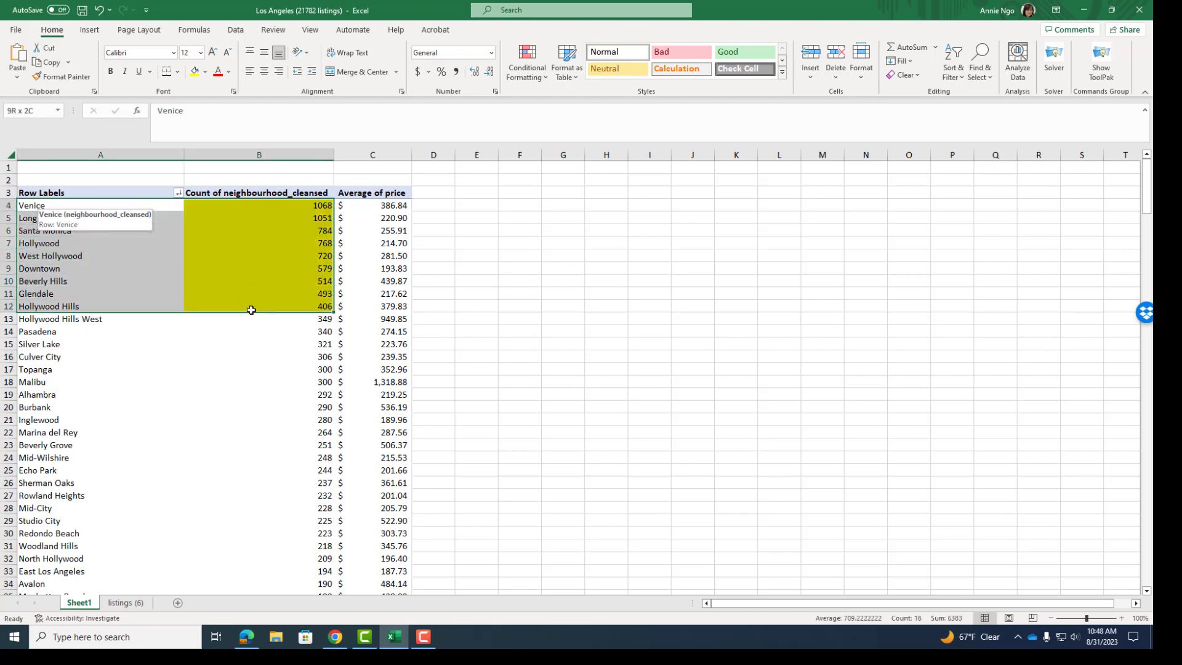
right_click(232, 265)
left_click(247, 296)
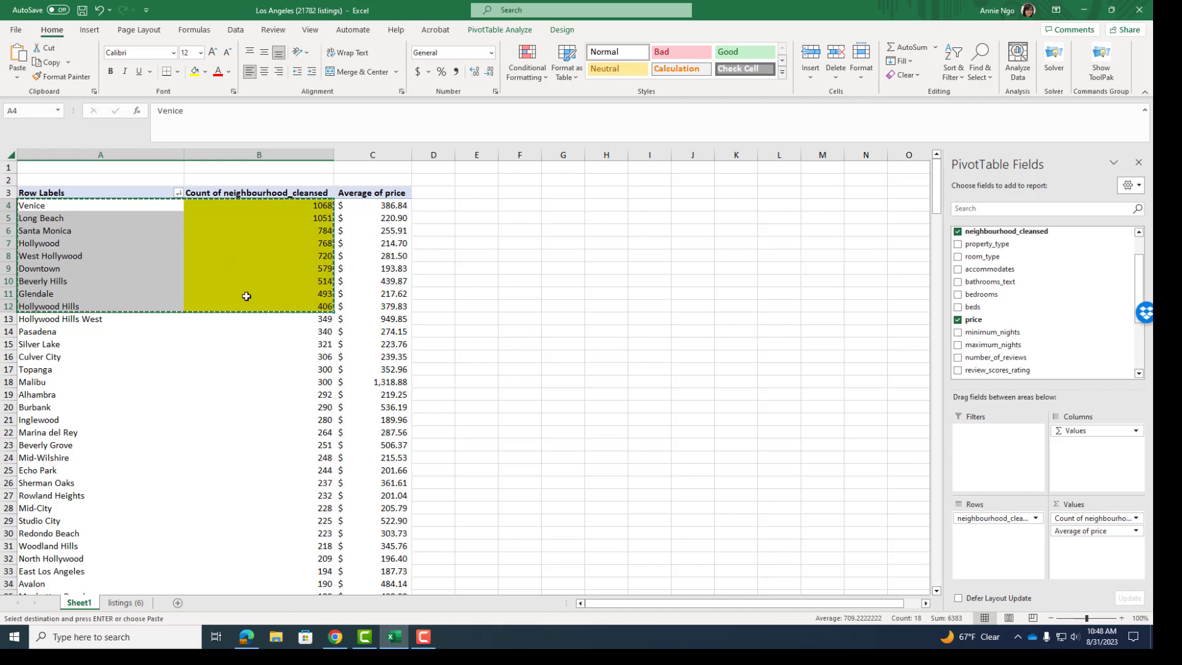
right_click(659, 242)
left_click(690, 324)
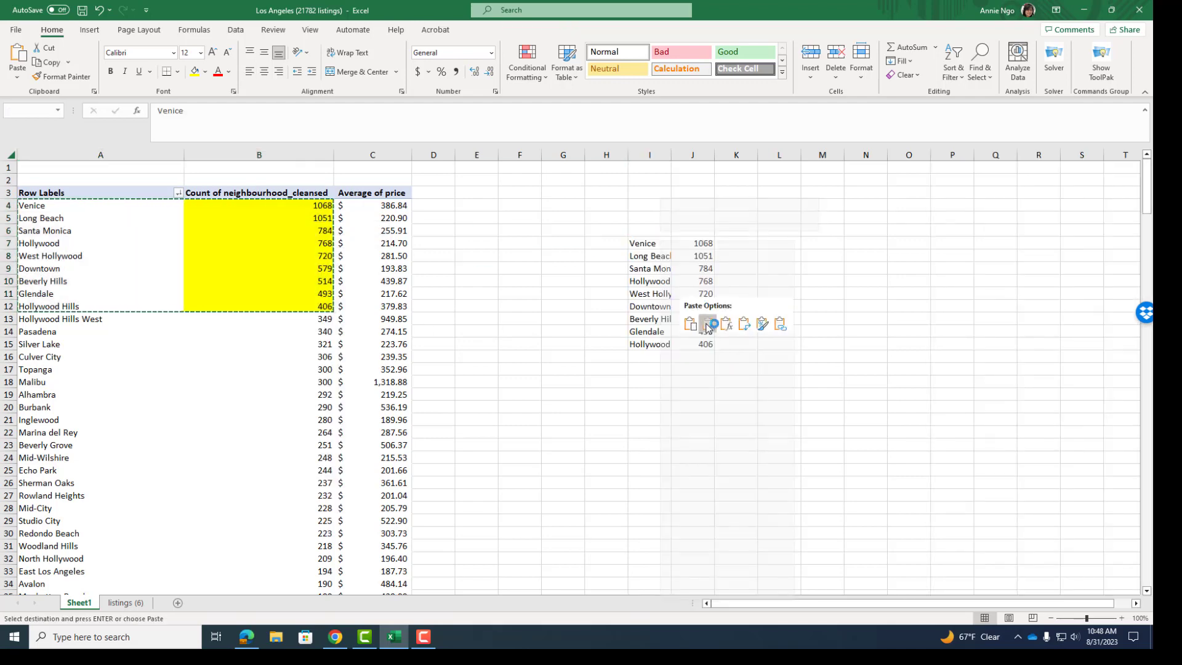
left_click_drag(671, 154, 729, 155)
left_click(836, 318)
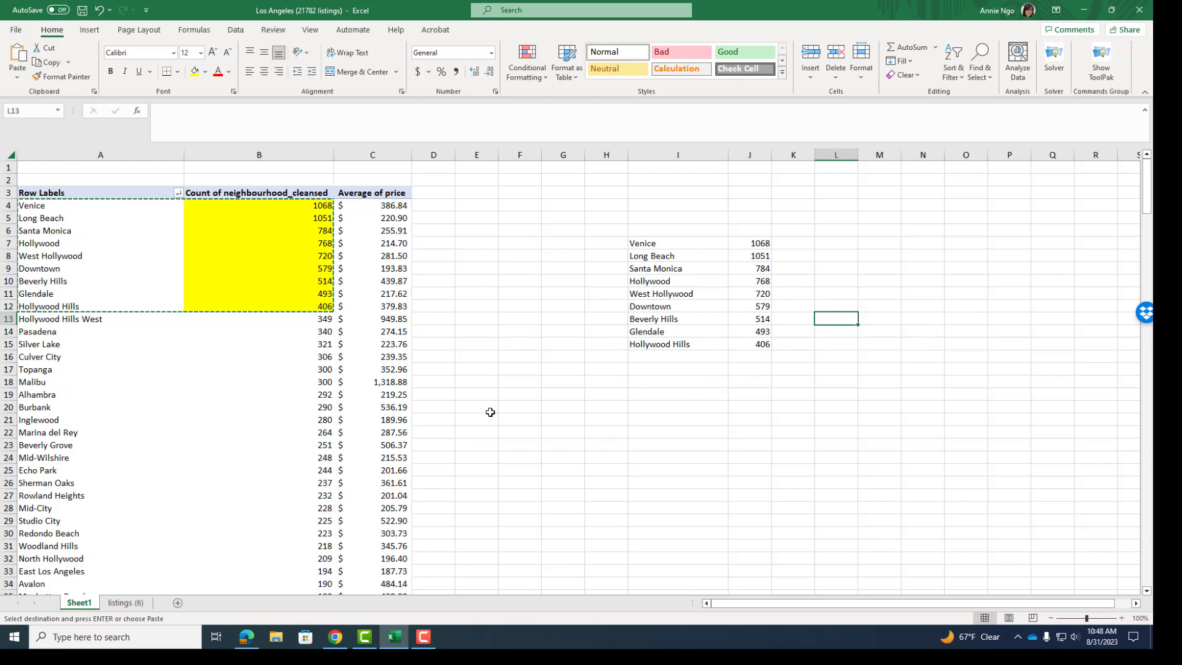
left_click(683, 429)
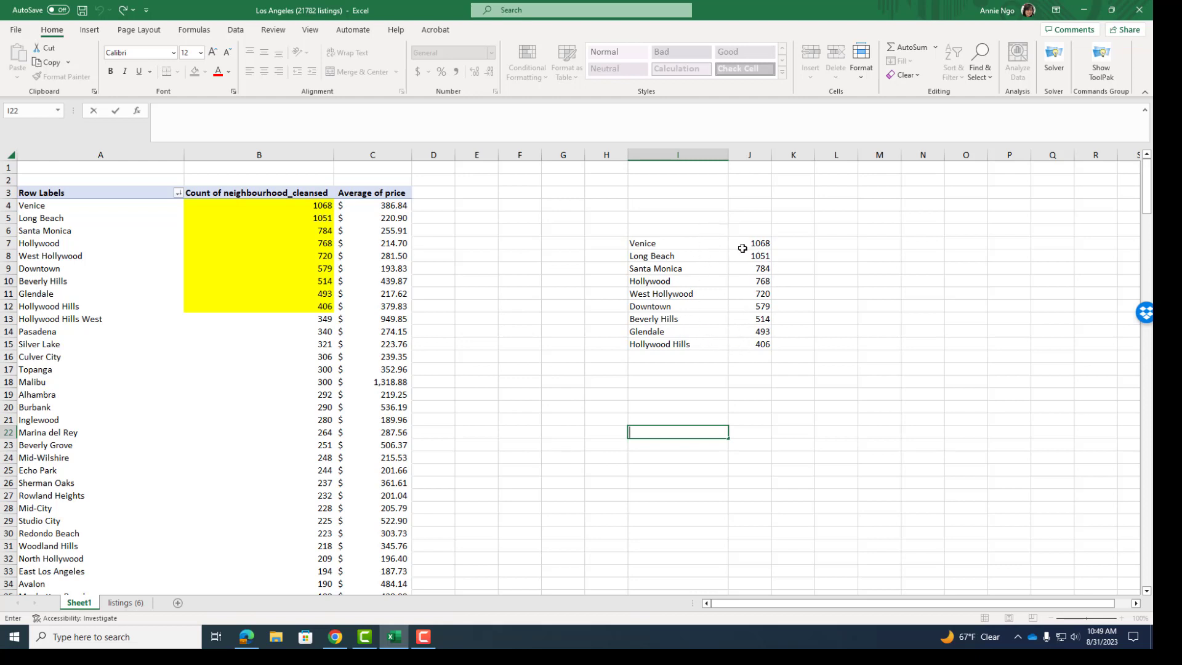
left_click(886, 415)
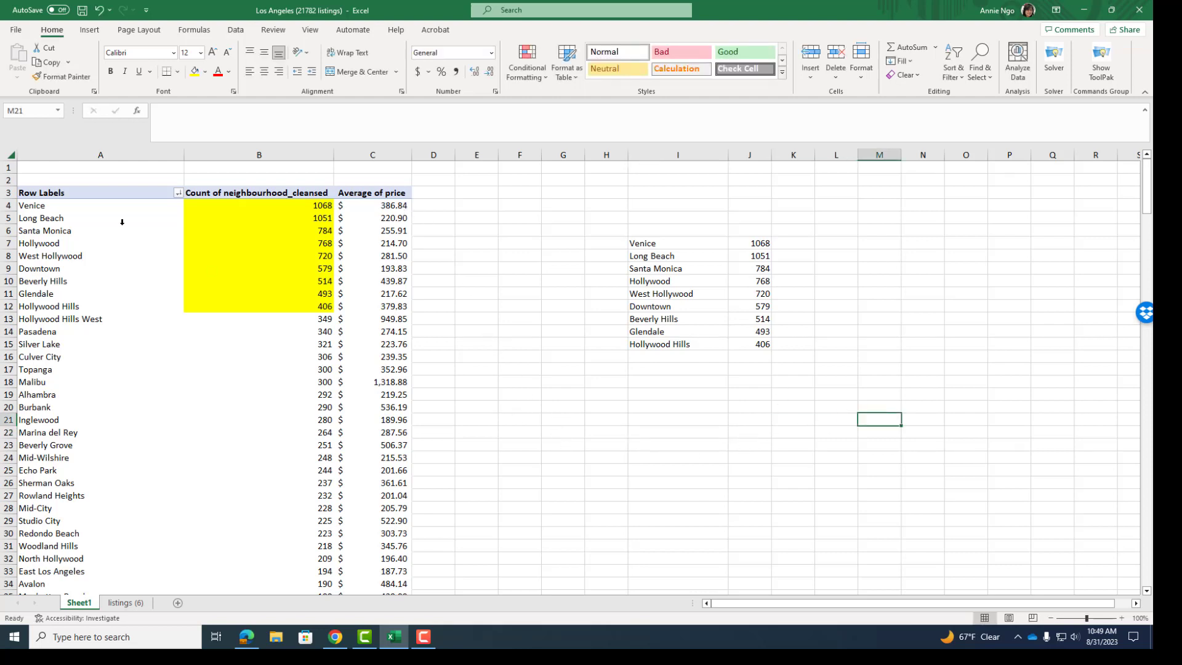
Copy the top nine neighbourhood names (A4:A12) and paste them as values starting at I20
left_click_drag(72, 210, 70, 306)
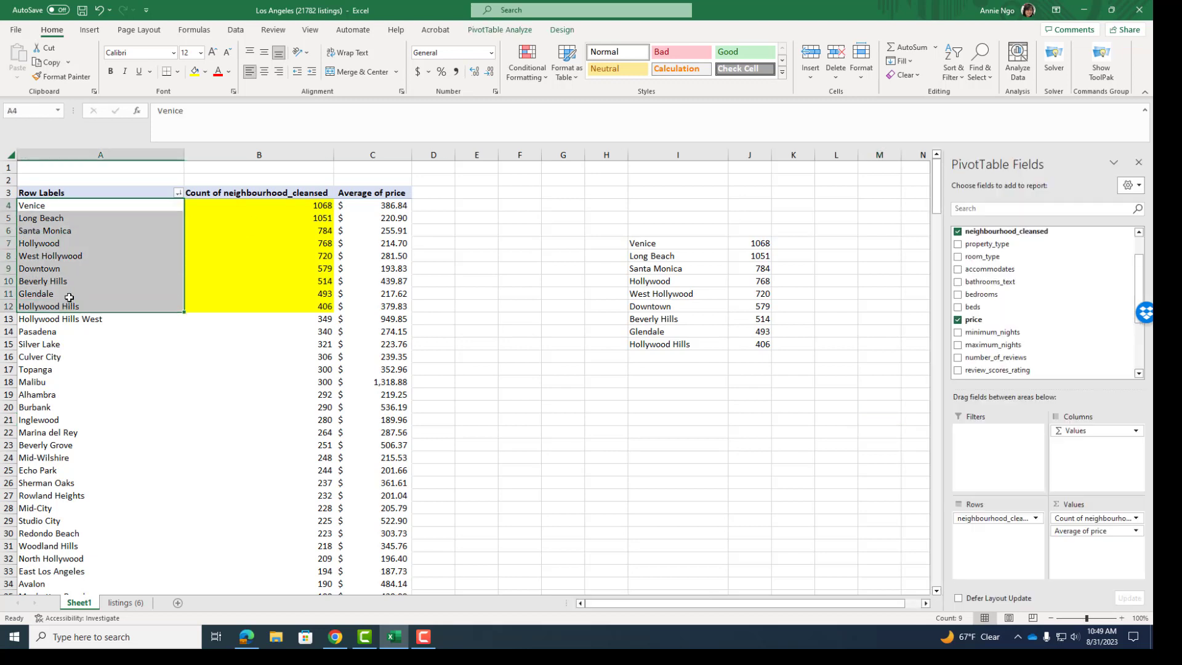
right_click(71, 294)
left_click(102, 325)
right_click(684, 405)
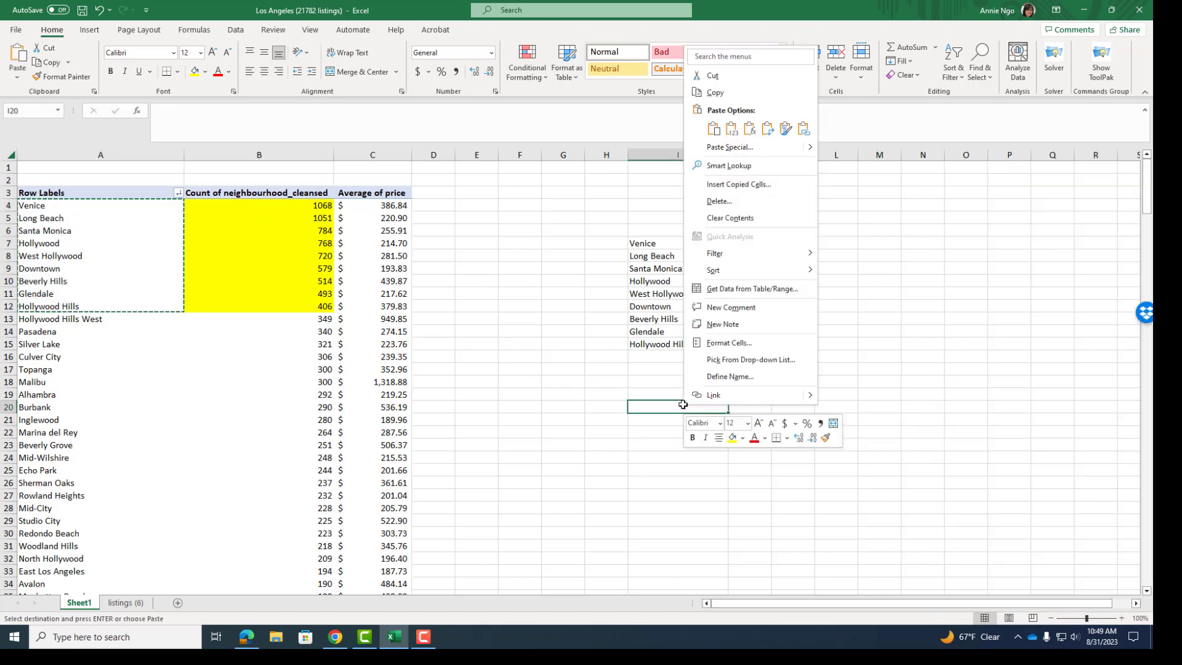
left_click(731, 128)
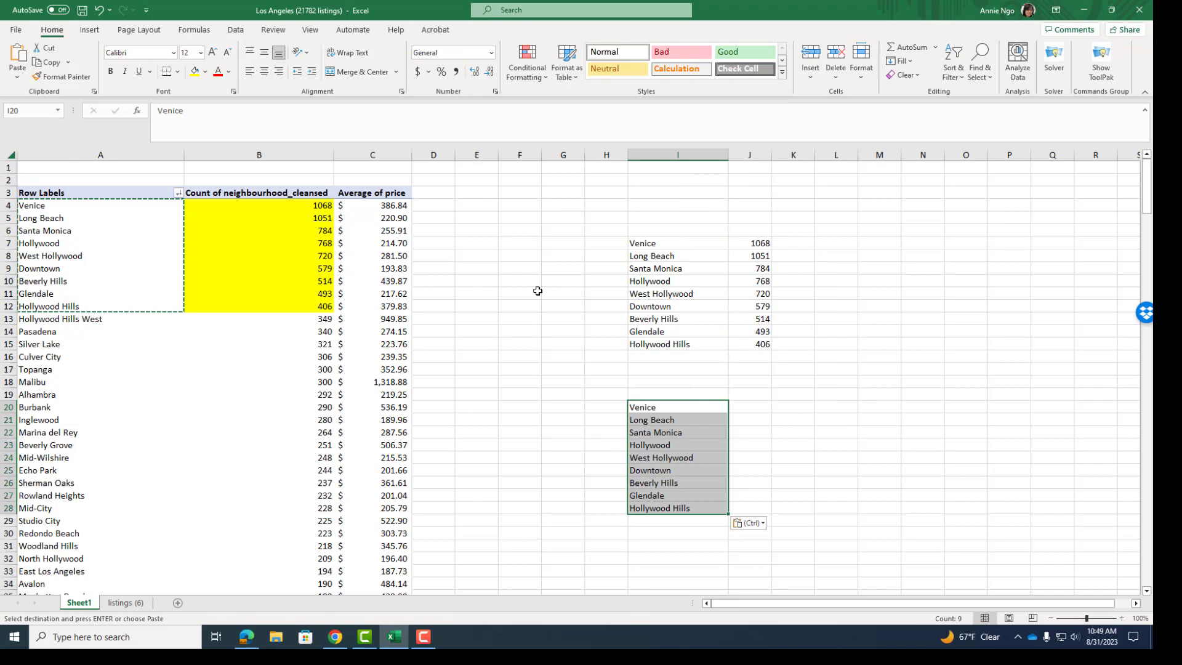
Copy the average prices of the top nine neighbourhoods (C4:C12) and paste them as values beside the names, starting at J20
left_click(393, 209)
left_click_drag(393, 212, 394, 307)
right_click(388, 277)
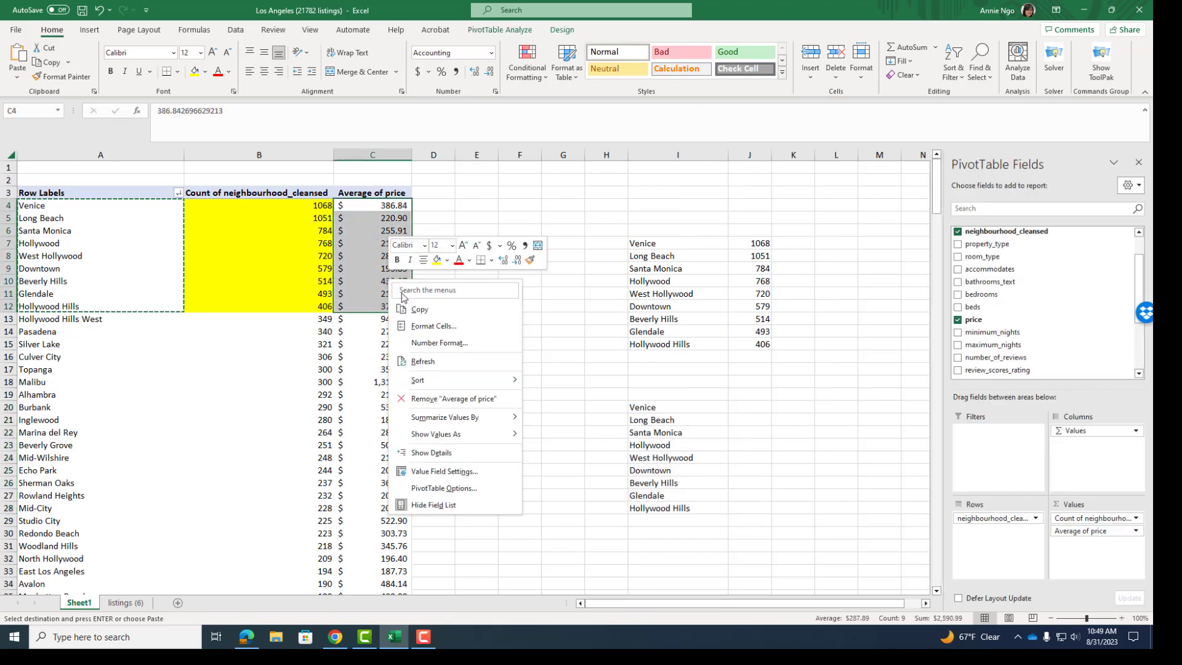
left_click(414, 313)
left_click(737, 405)
right_click(738, 407)
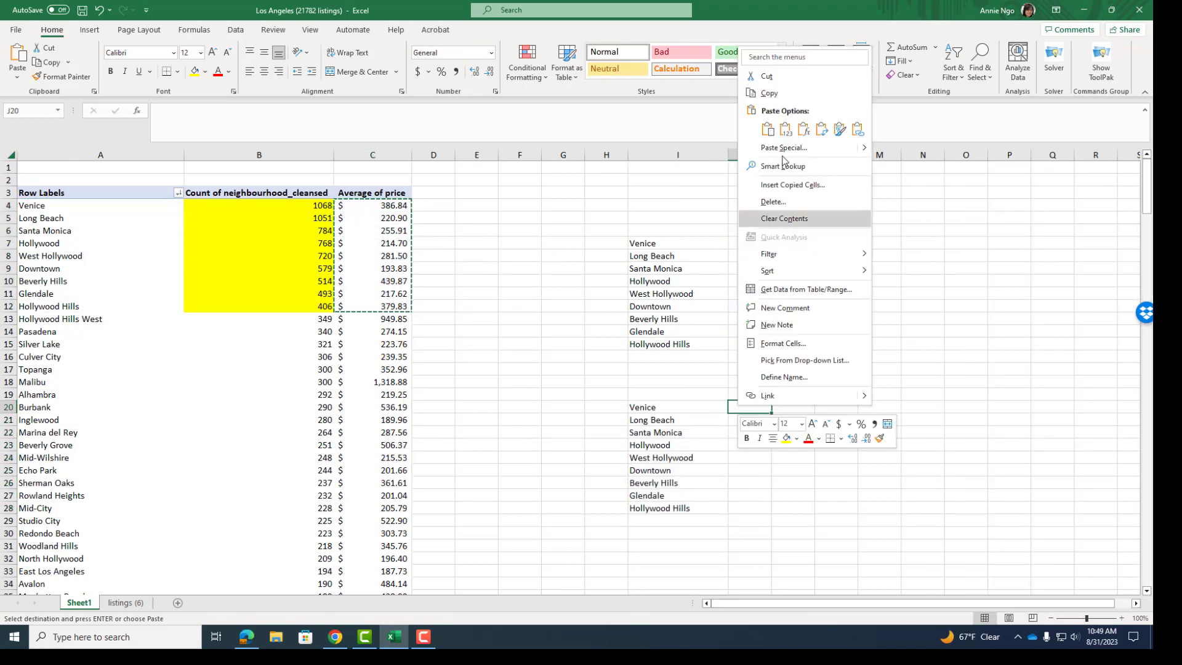
left_click(785, 128)
left_click(893, 410)
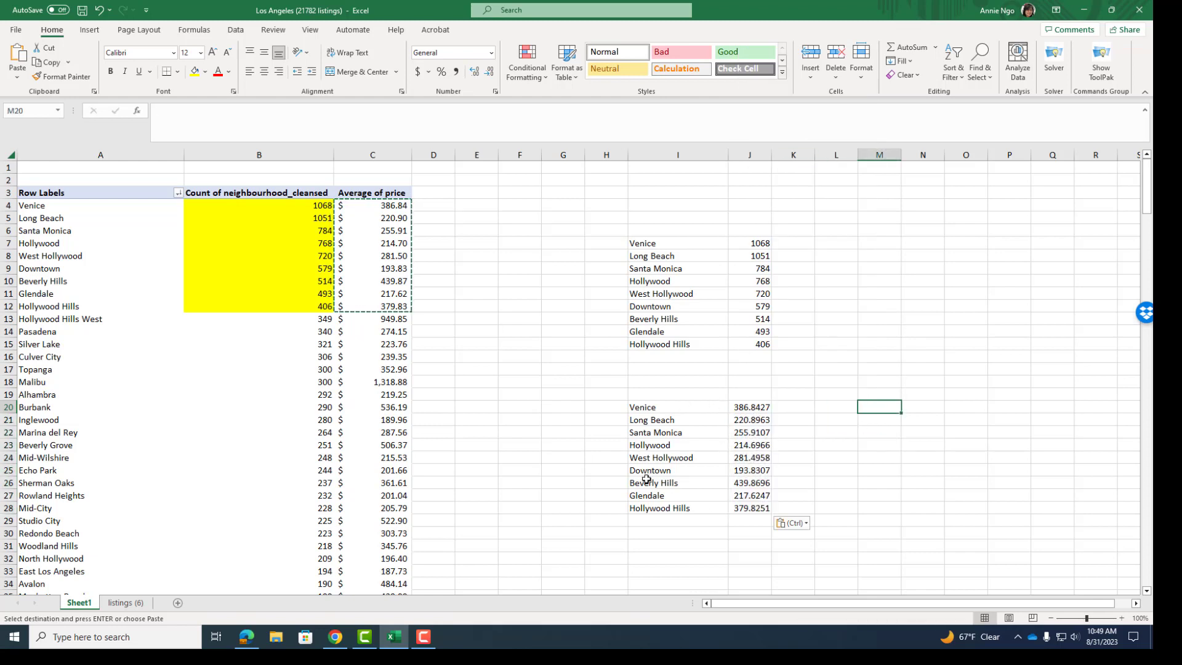
left_click(829, 321)
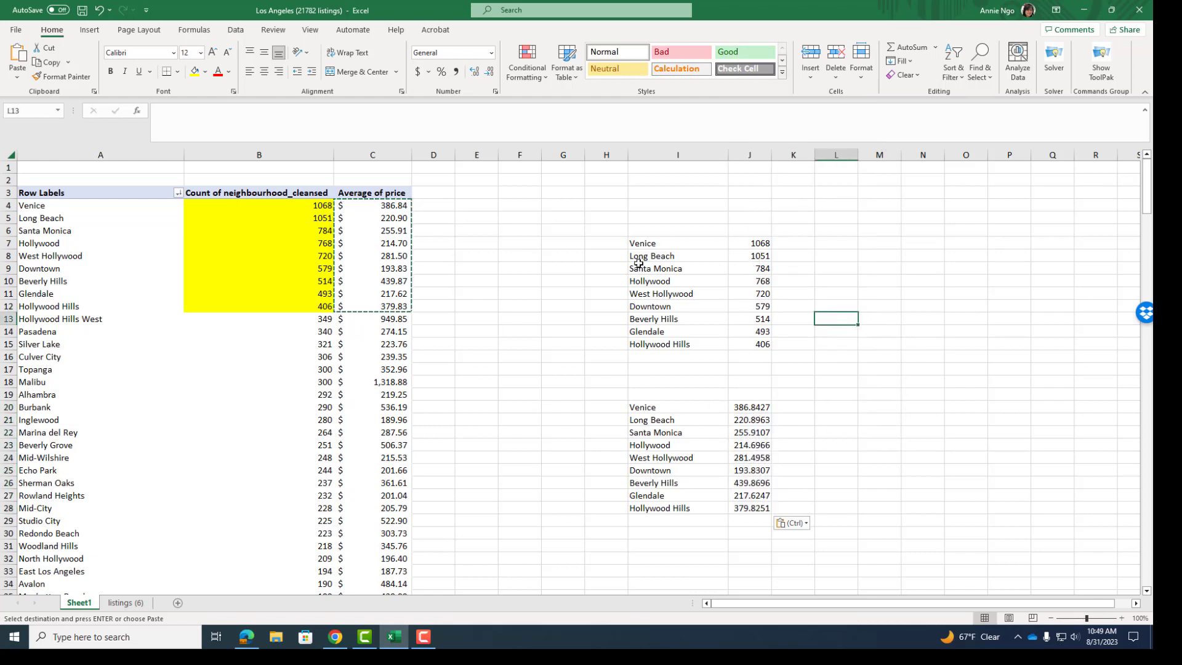
left_click(933, 304)
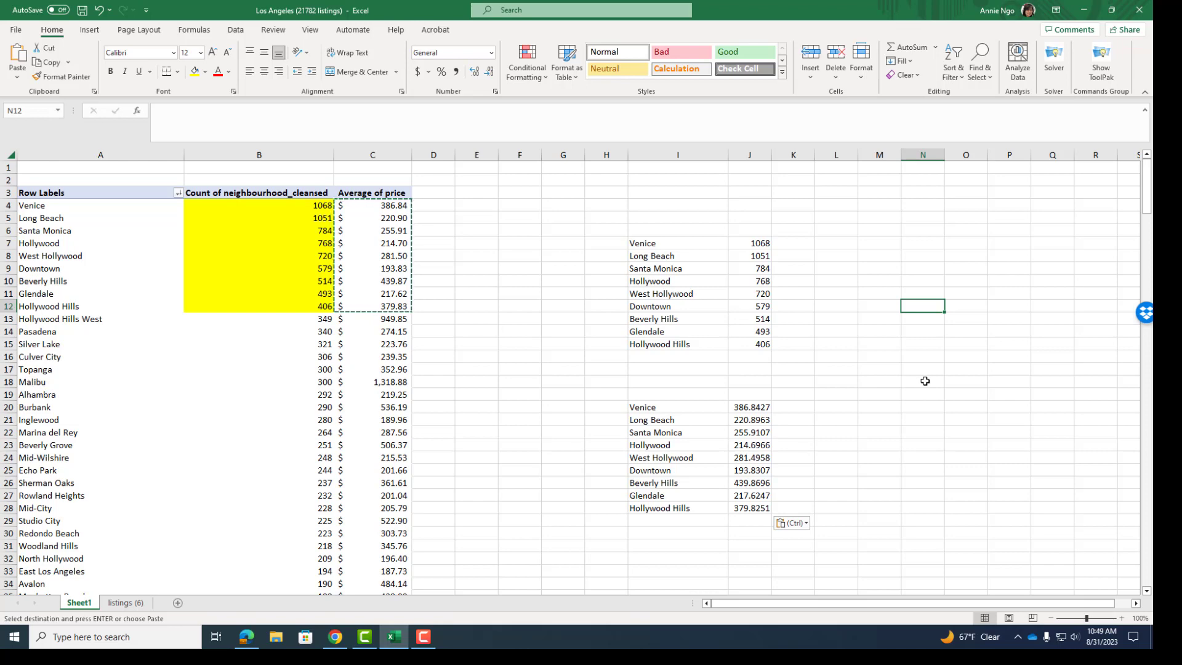
Delete the contents of both pasted tables beside the PivotTable (I4:K31)
double_click(879, 407)
left_click_drag(648, 207, 799, 540)
key("Delete")
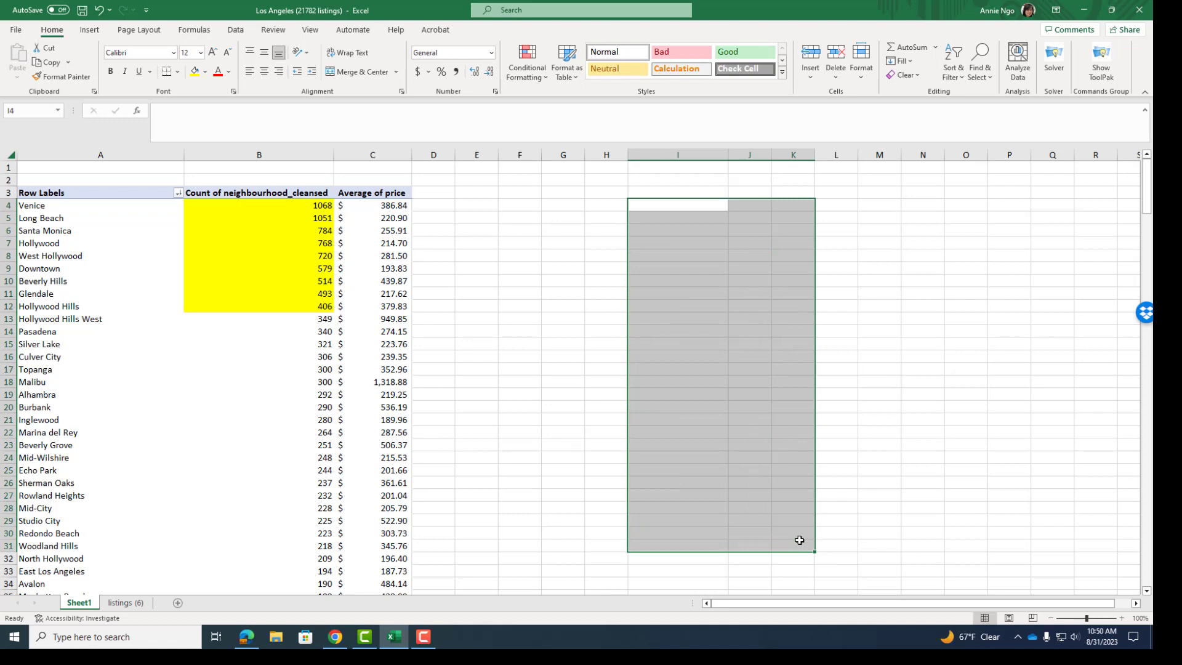
left_click(641, 433)
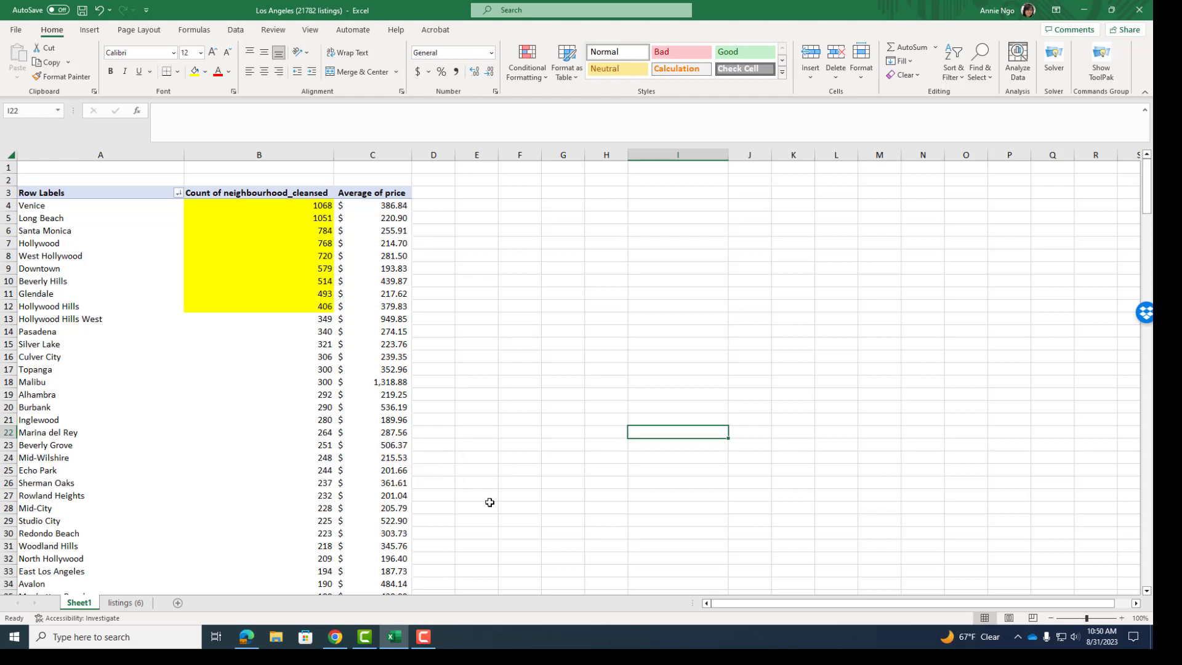
Create a copy of Sheet1 in the same workbook, placed before Sheet1
right_click(79, 604)
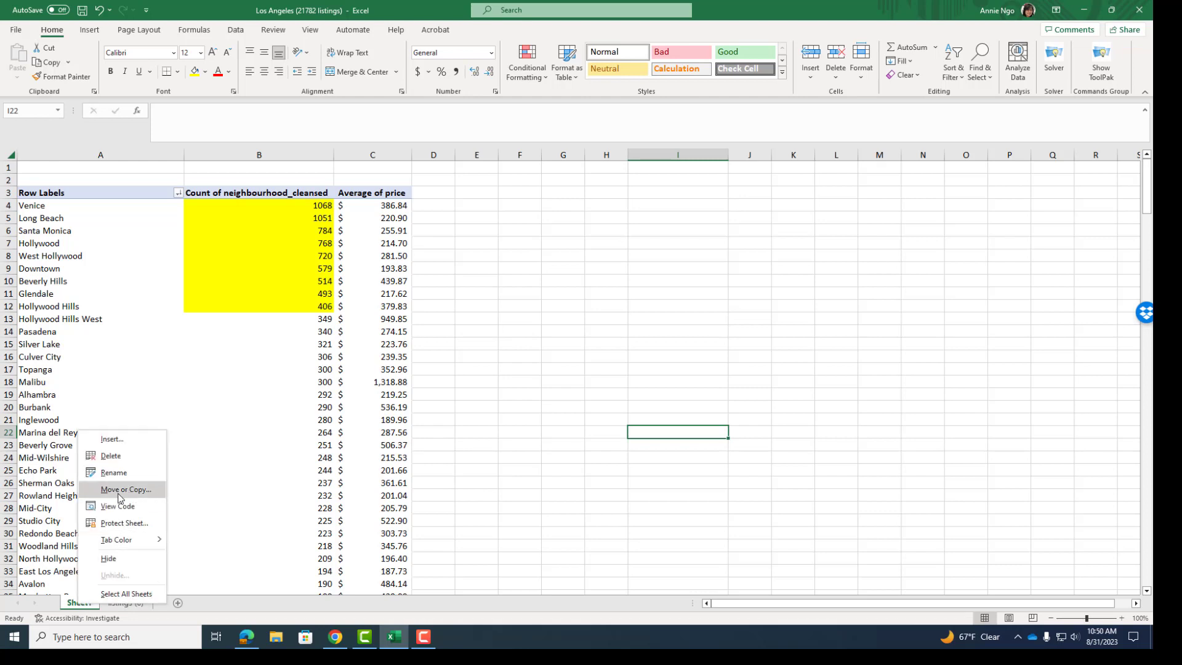
left_click(126, 490)
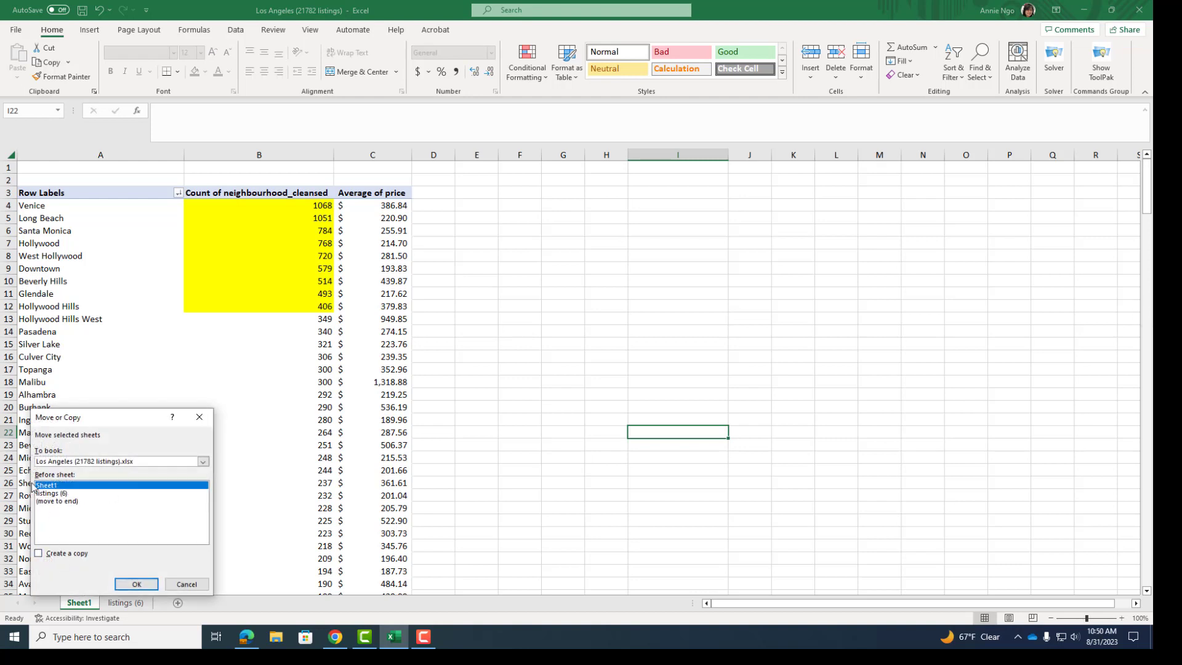
left_click(39, 554)
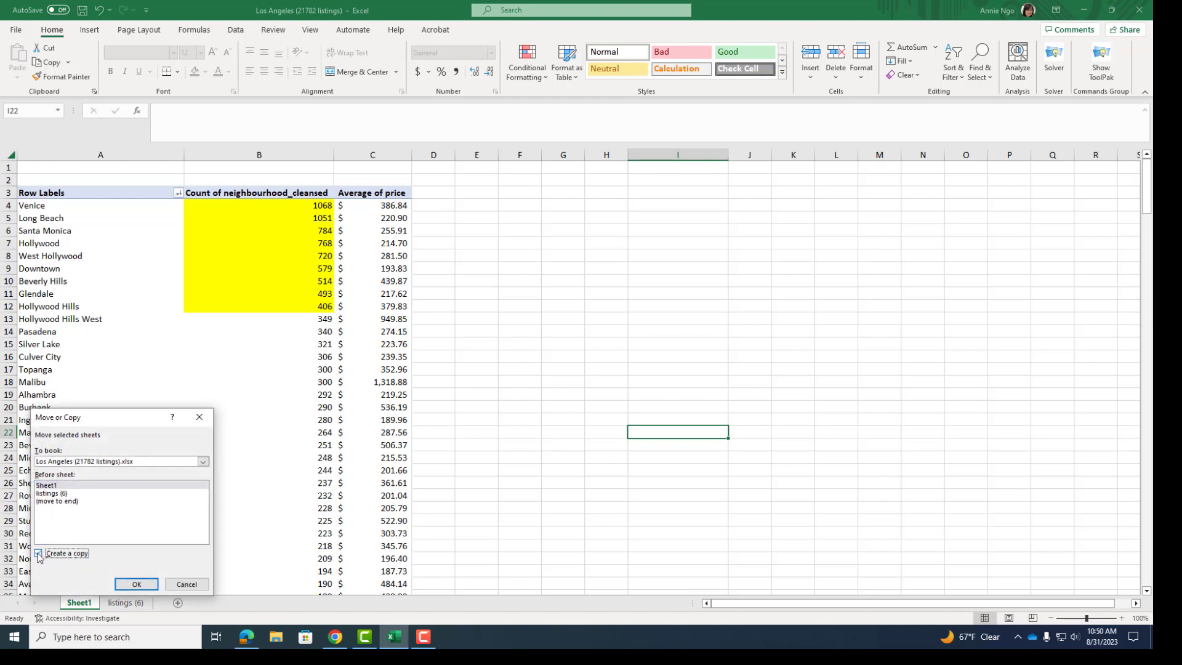
left_click(136, 585)
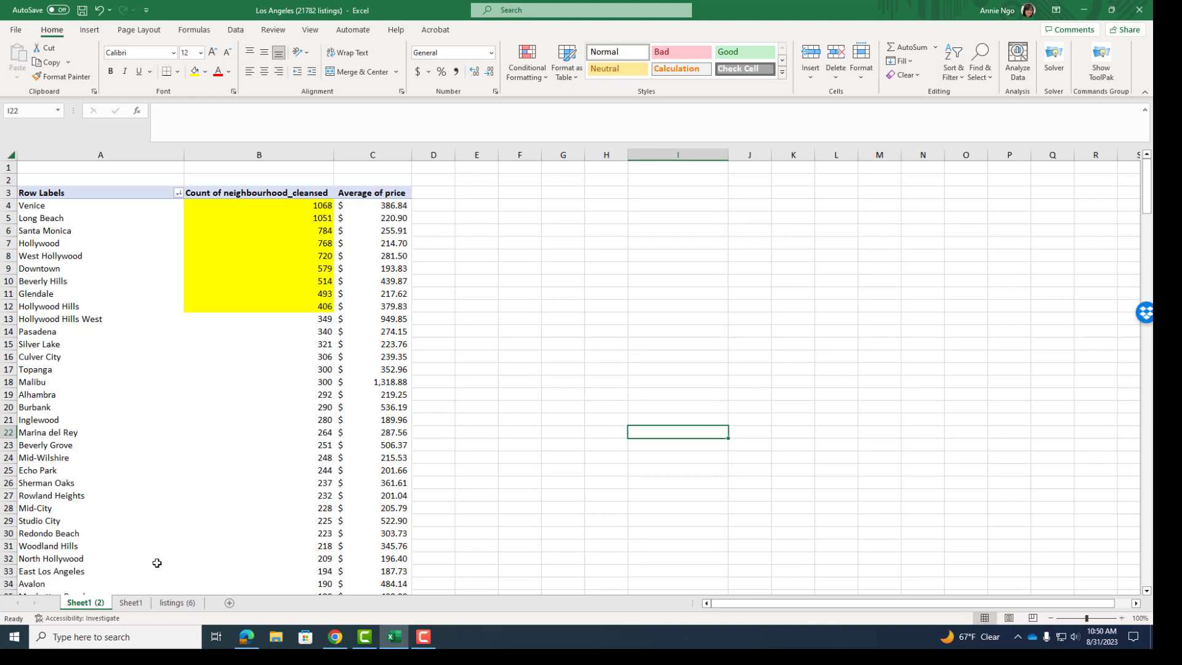
Remove the price field from the PivotTable on the copied sheet, Sheet1 (2)
left_click(130, 603)
left_click(97, 604)
left_click(240, 396)
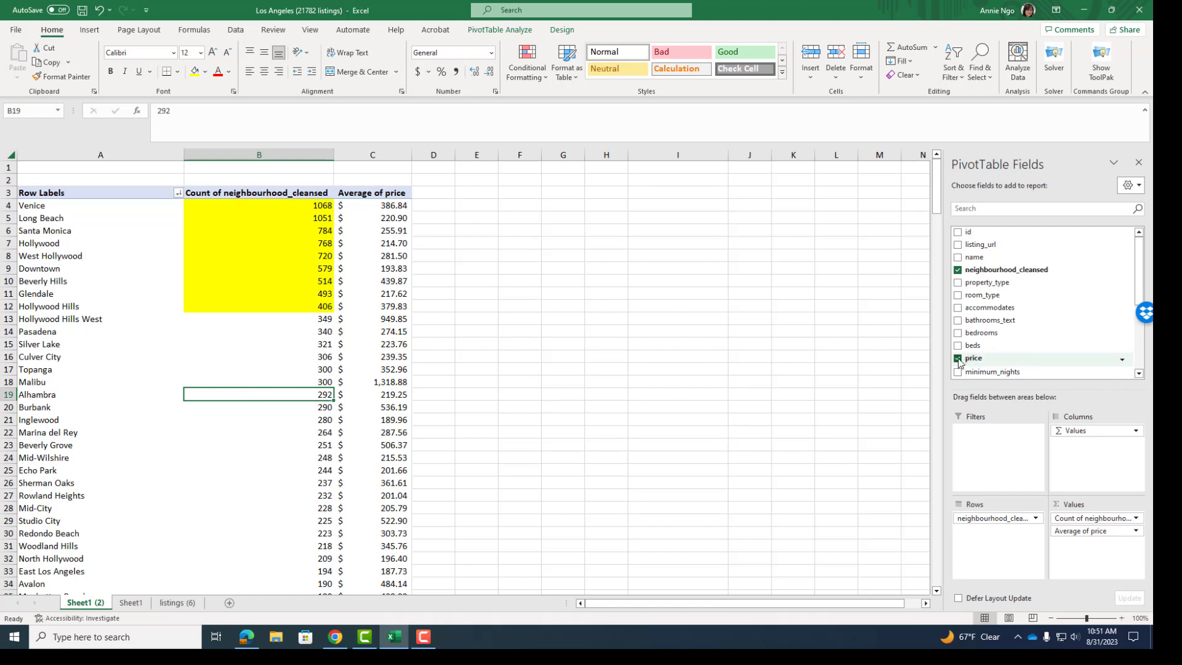
left_click(958, 360)
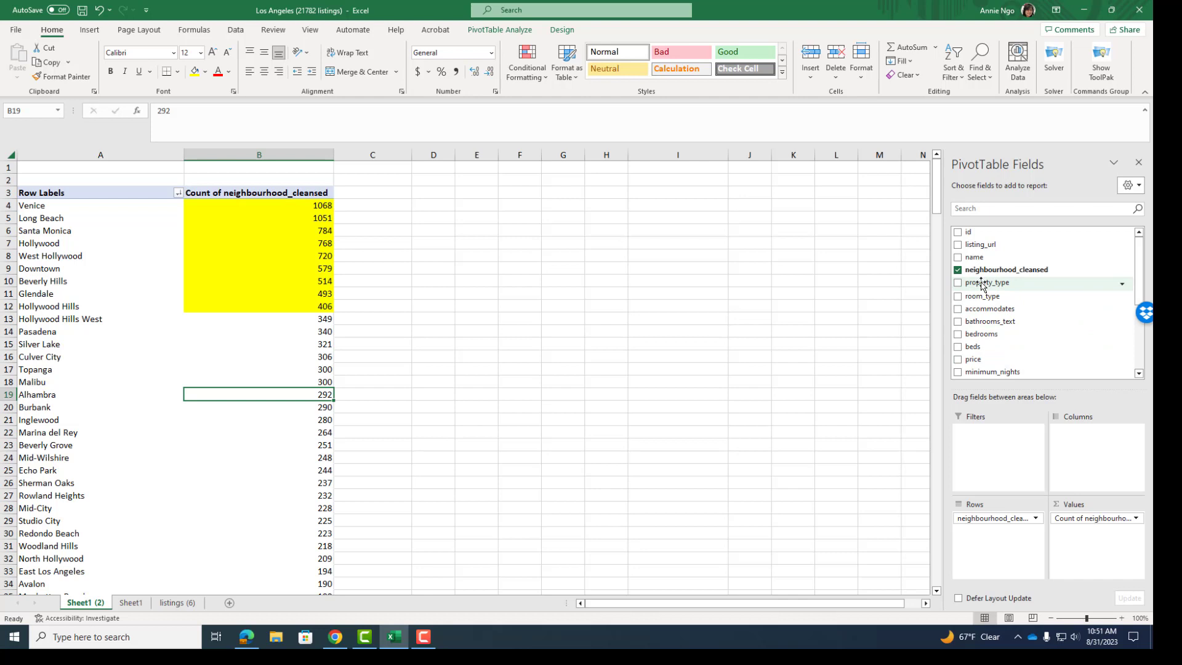
Add property_type to the PivotTable's Rows area below neighbourhood_cleansed and review the property types per neighbourhood
left_click_drag(981, 286, 995, 548)
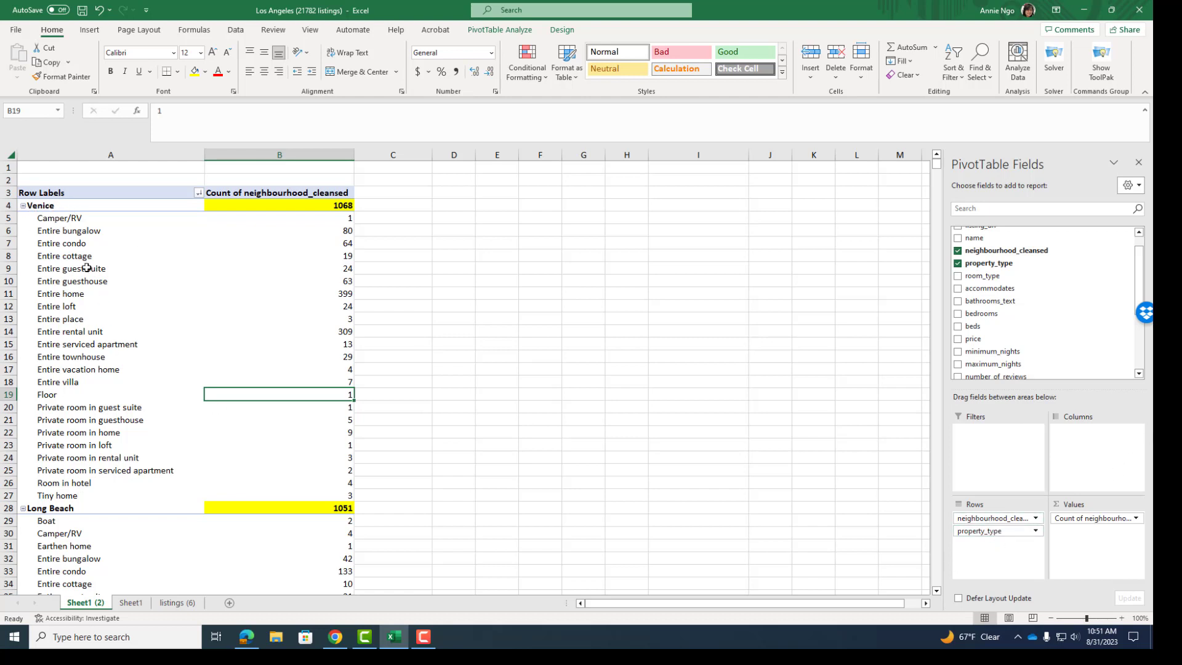
scroll(132, 346, "down", 9)
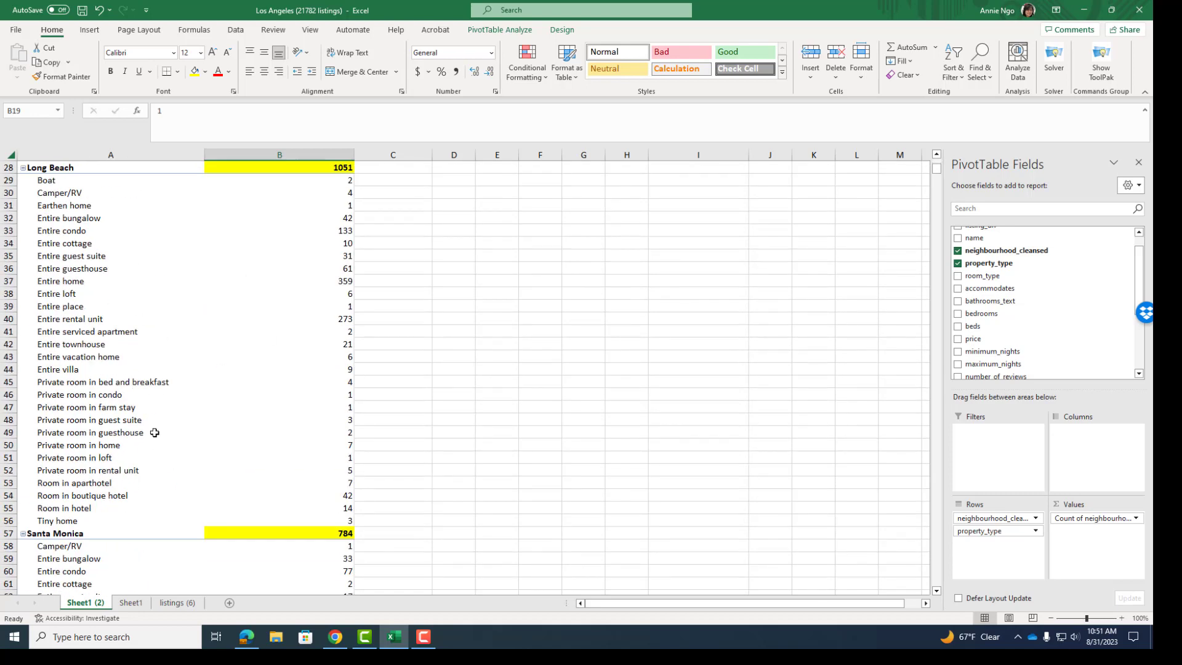
scroll(154, 433, "down", 10)
scroll(155, 432, "up", 19)
left_click(497, 369)
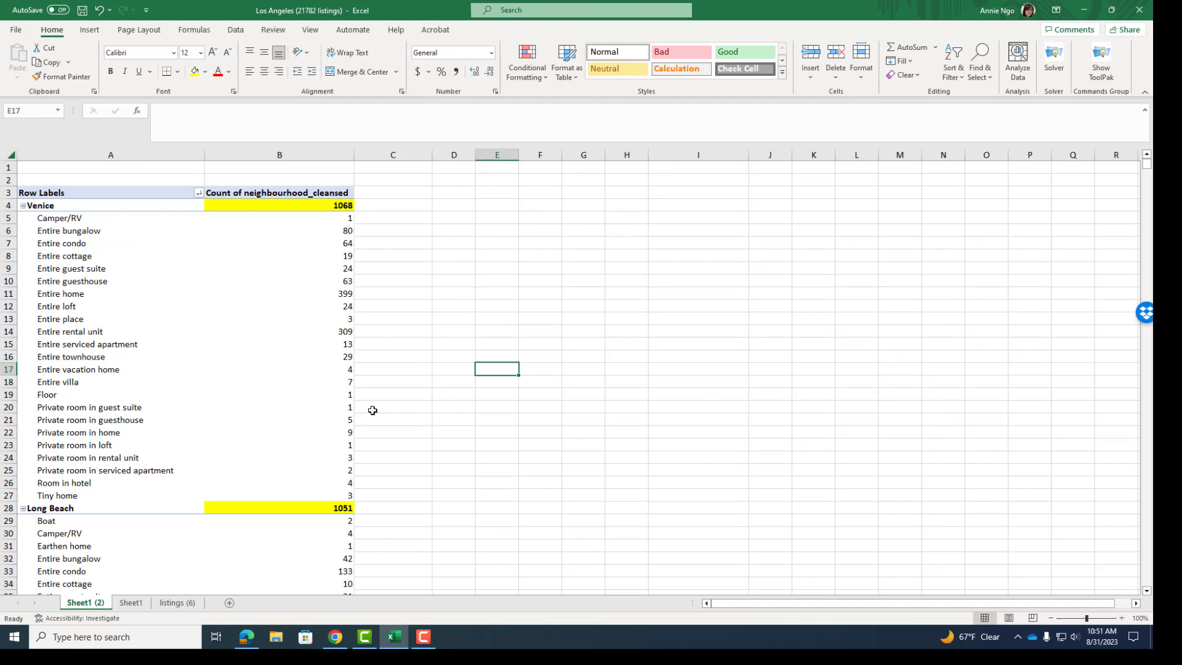
Remove the property_type field from the PivotTable
left_click(63, 344)
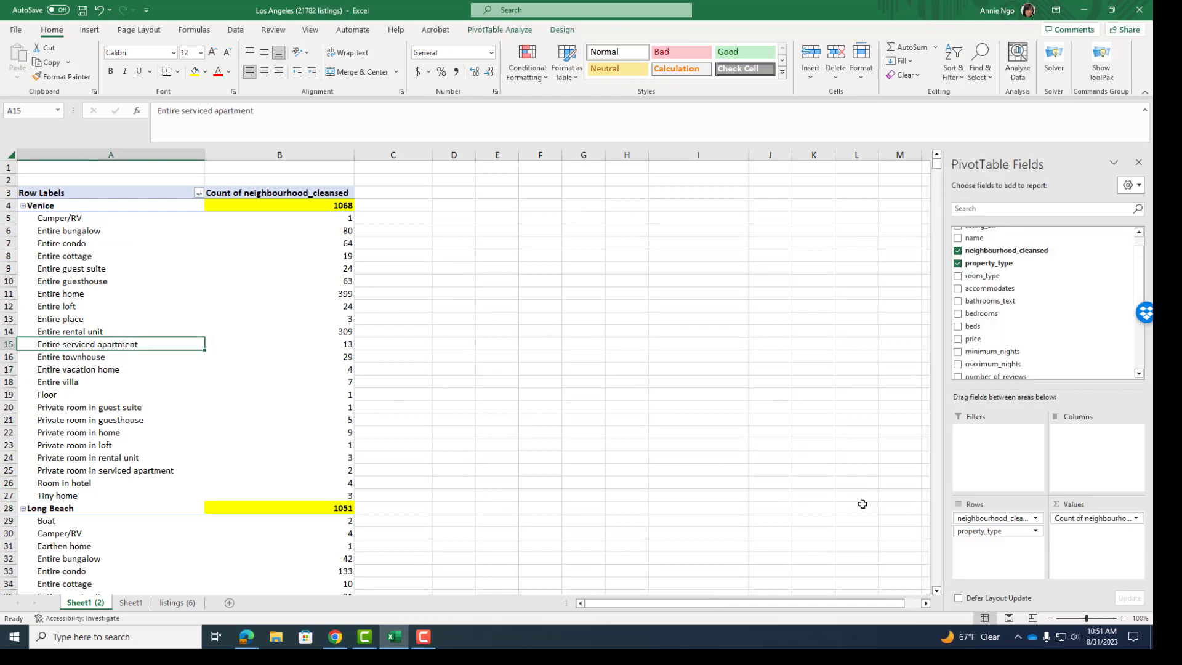
left_click(981, 533)
left_click(958, 269)
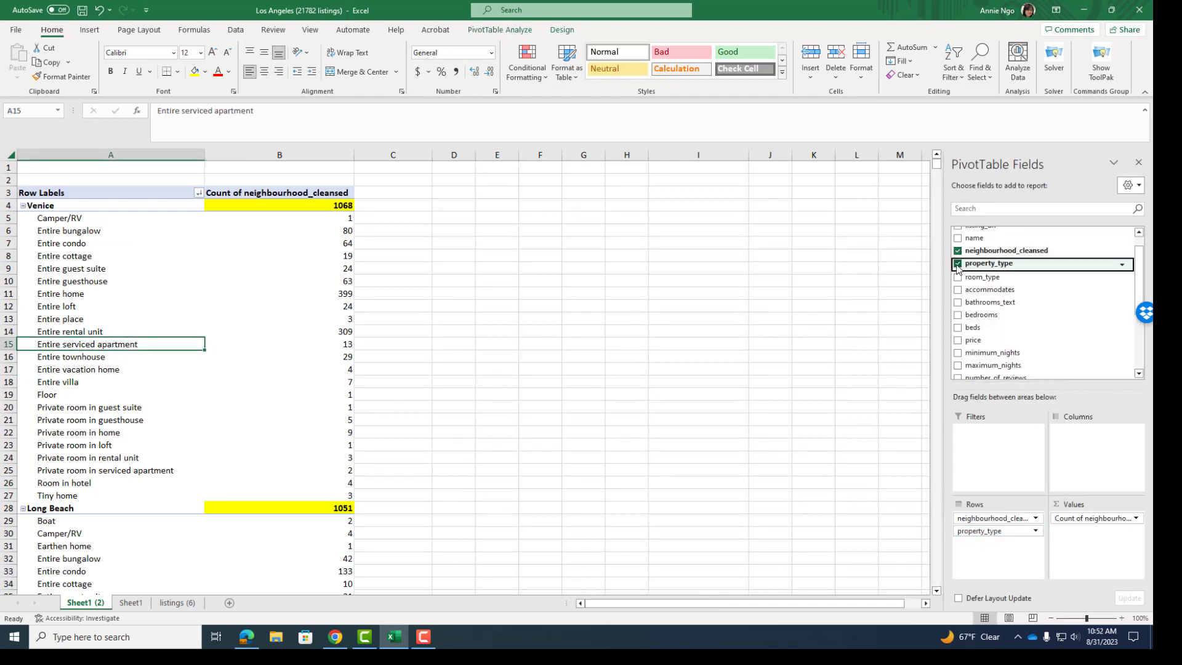
left_click(958, 265)
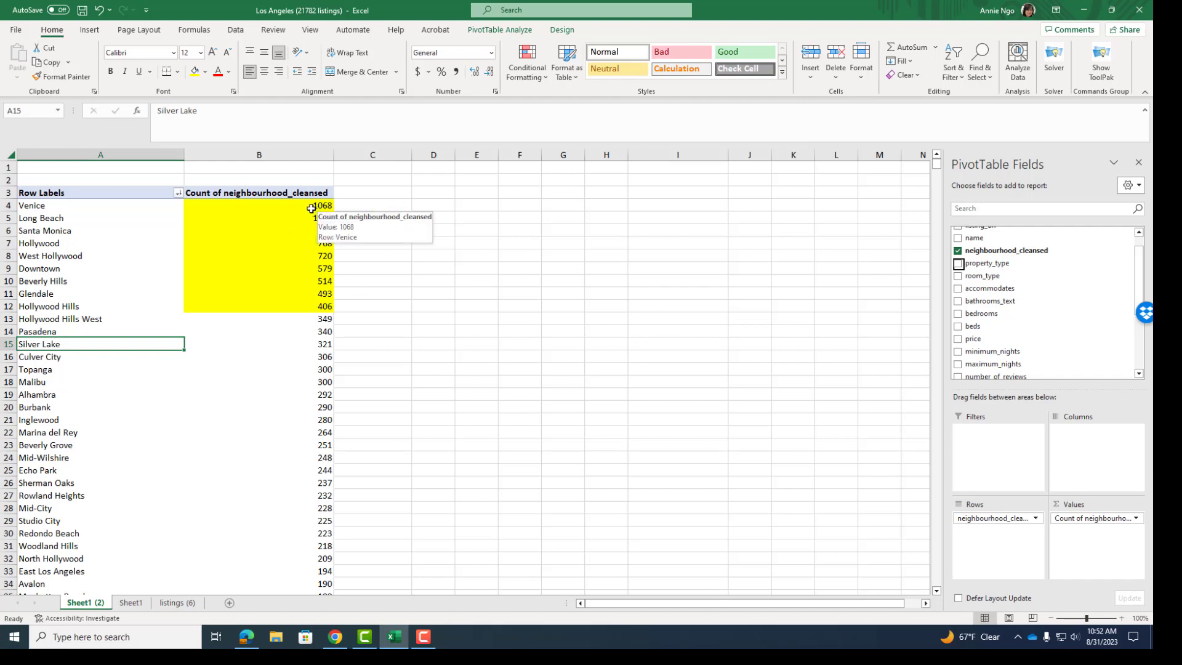
Drill down into Venice's neighbourhood count to extract its listing records to a new sheet
mouse_move(318, 208)
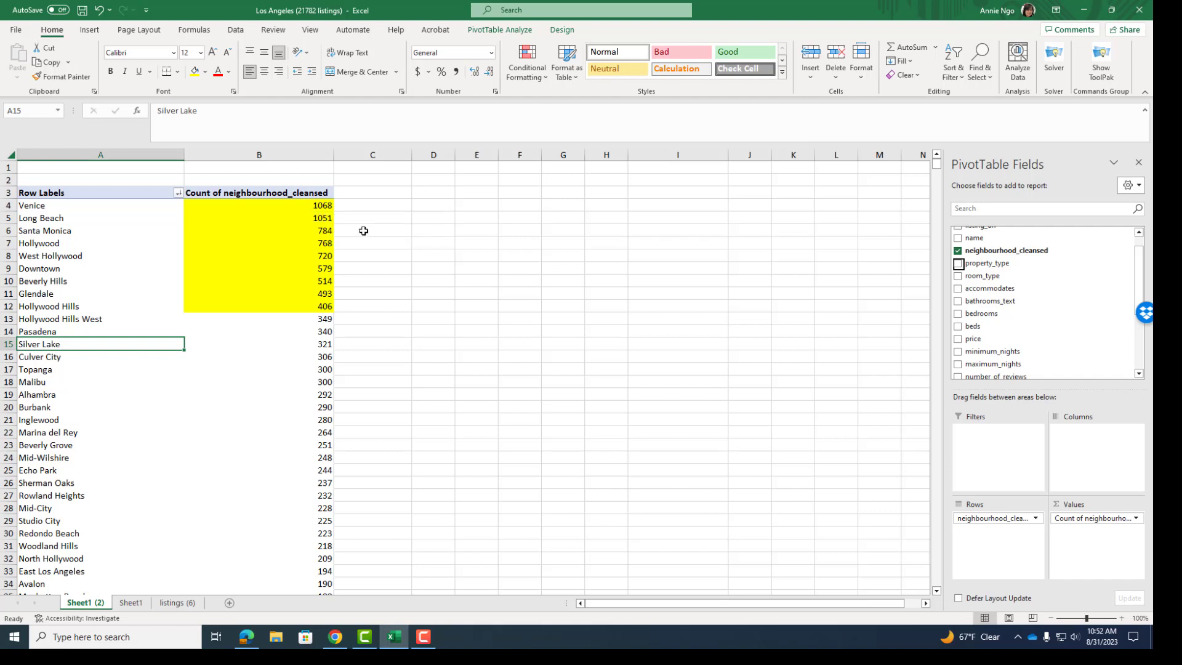
double_click(319, 206)
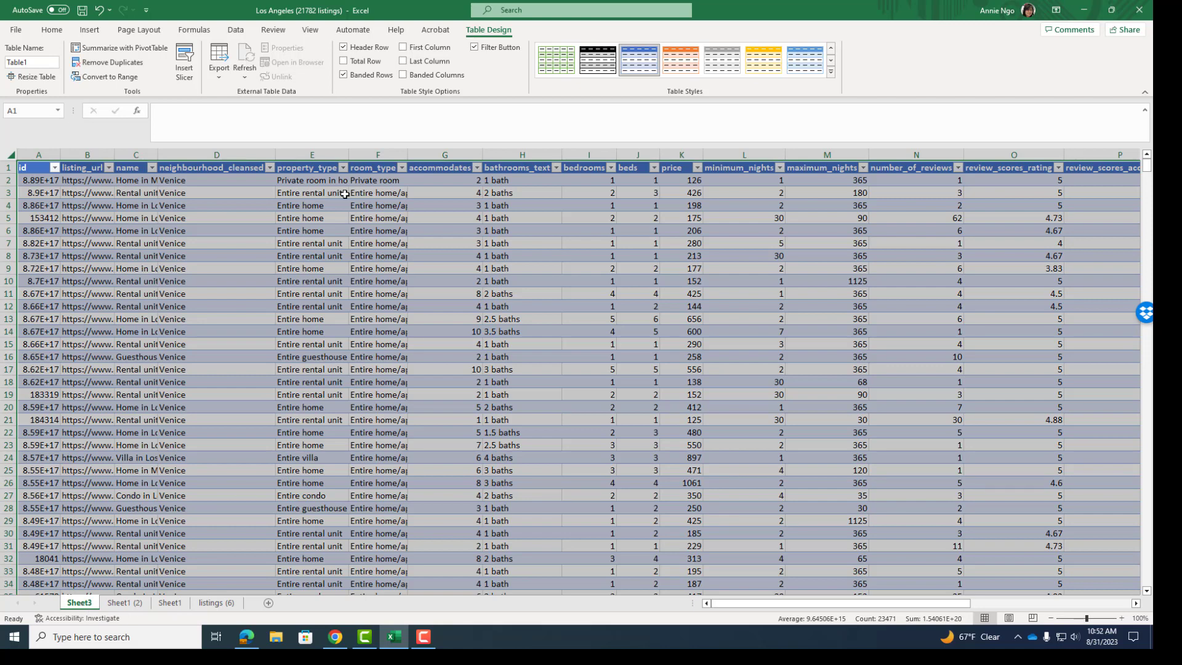
left_click(430, 330)
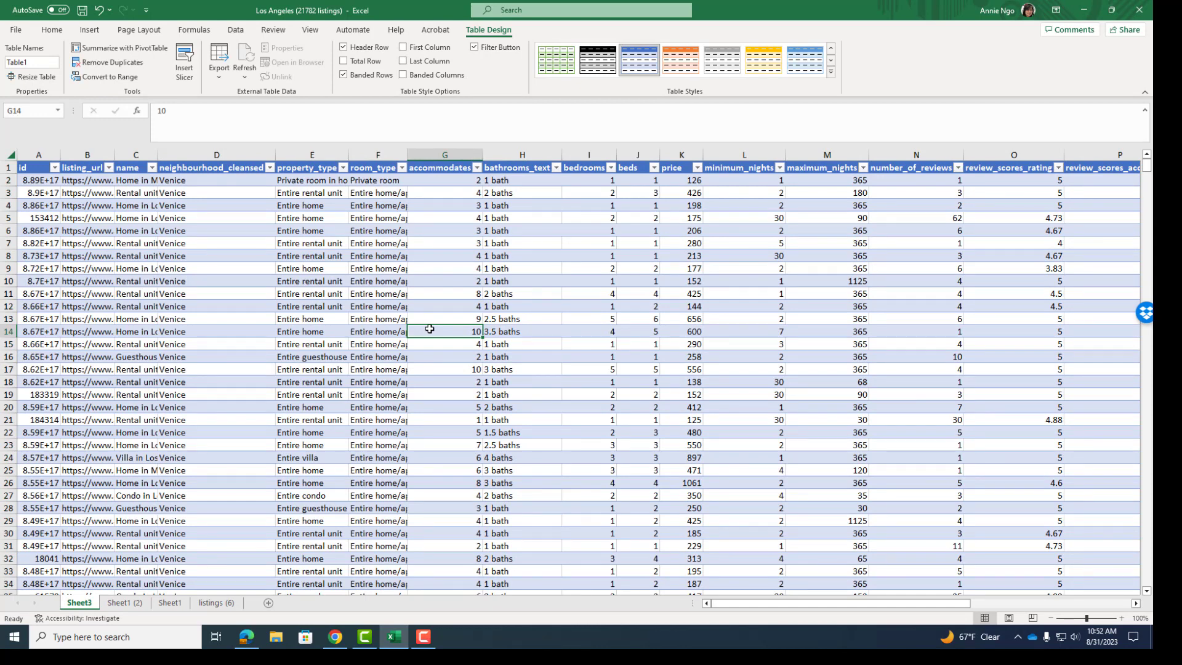
Rename the Venice detail sheet Venice Only and return to the PivotTable on Sheet1 (2)
right_click(76, 608)
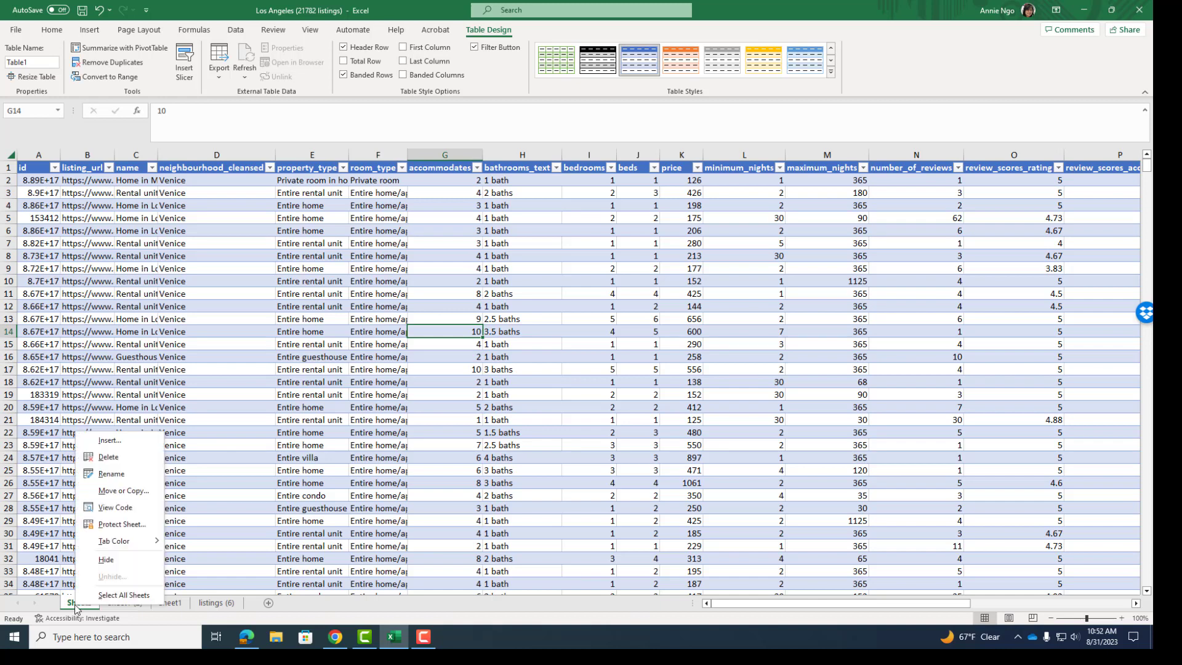
left_click(112, 476)
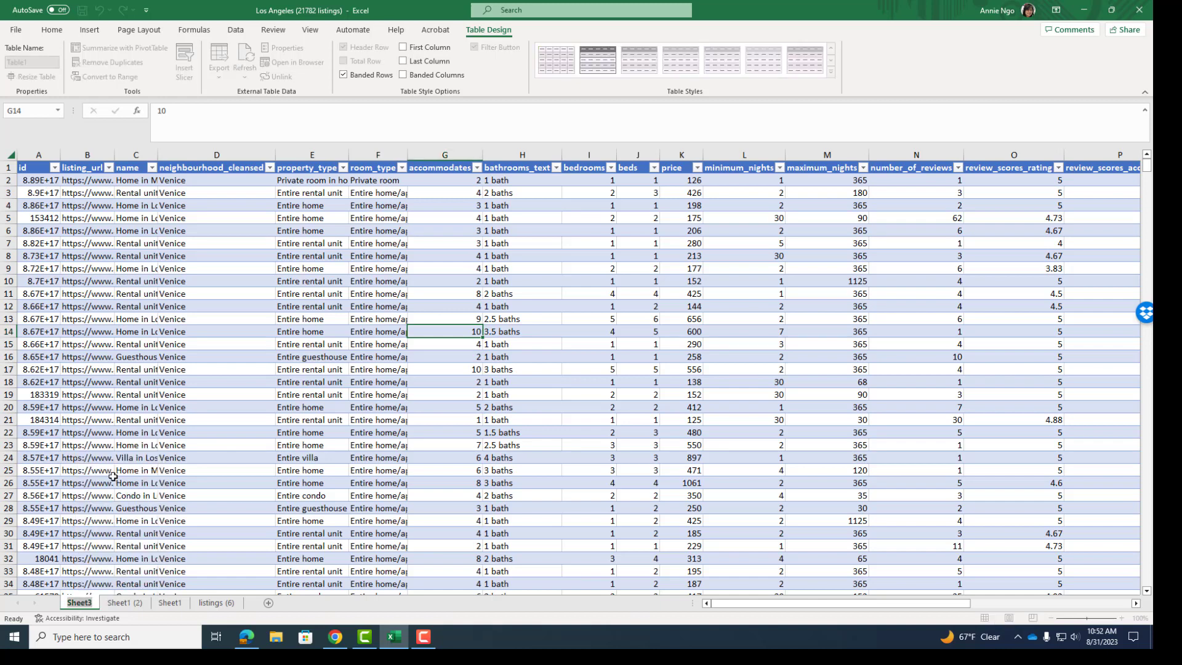
type("Venice Only")
left_click(108, 473)
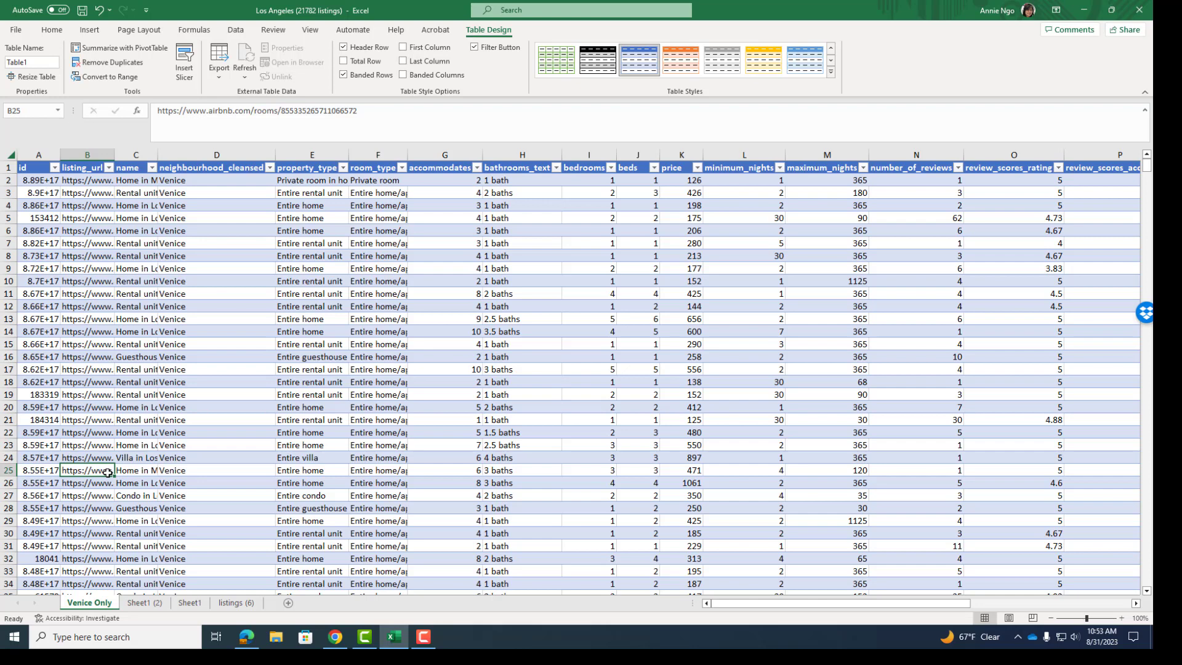
left_click(138, 603)
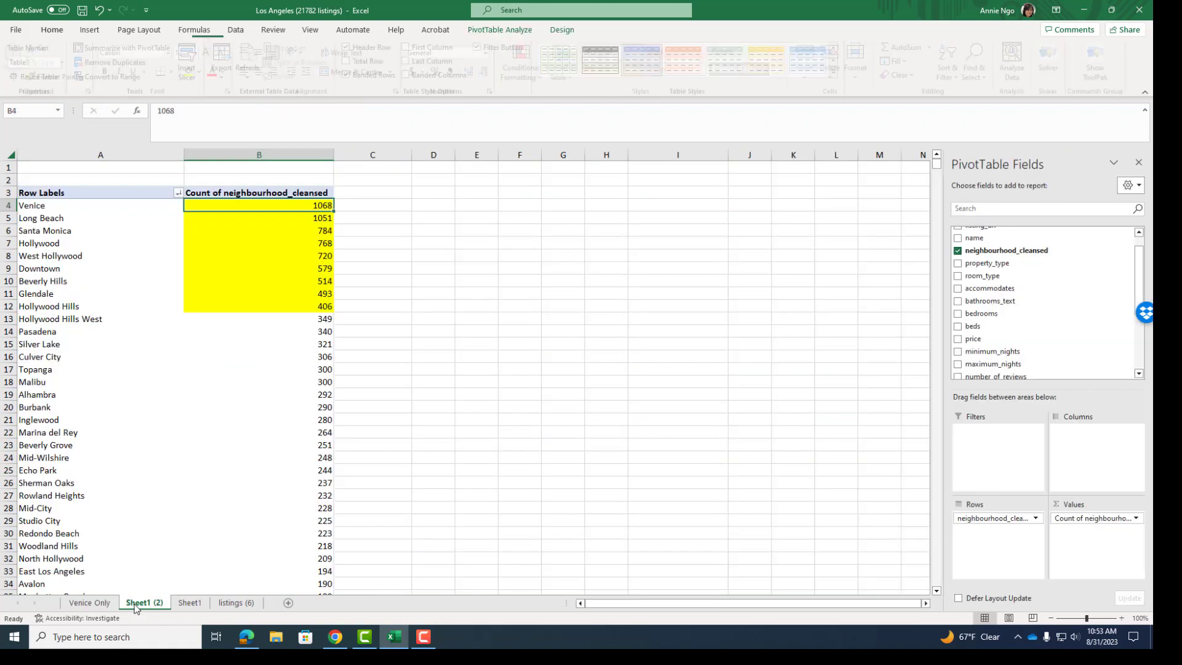
Filter the PivotTable's row labels to show only Long Beach, Venice and Hollywood
left_click(488, 374)
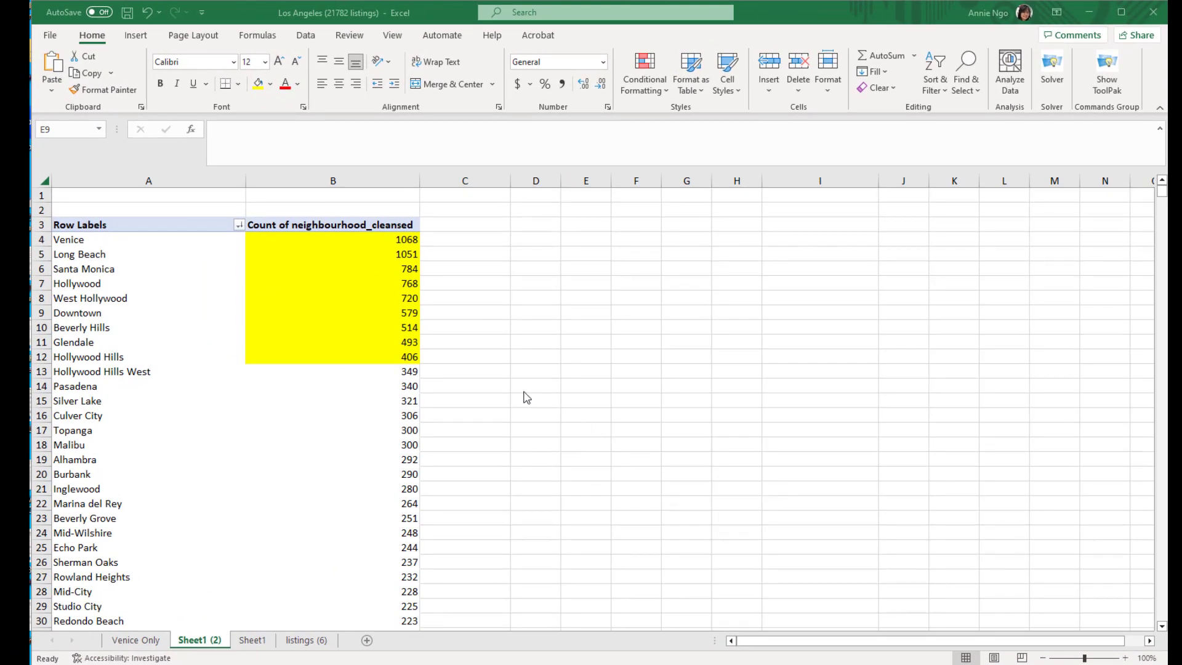
left_click(239, 224)
left_click(97, 375)
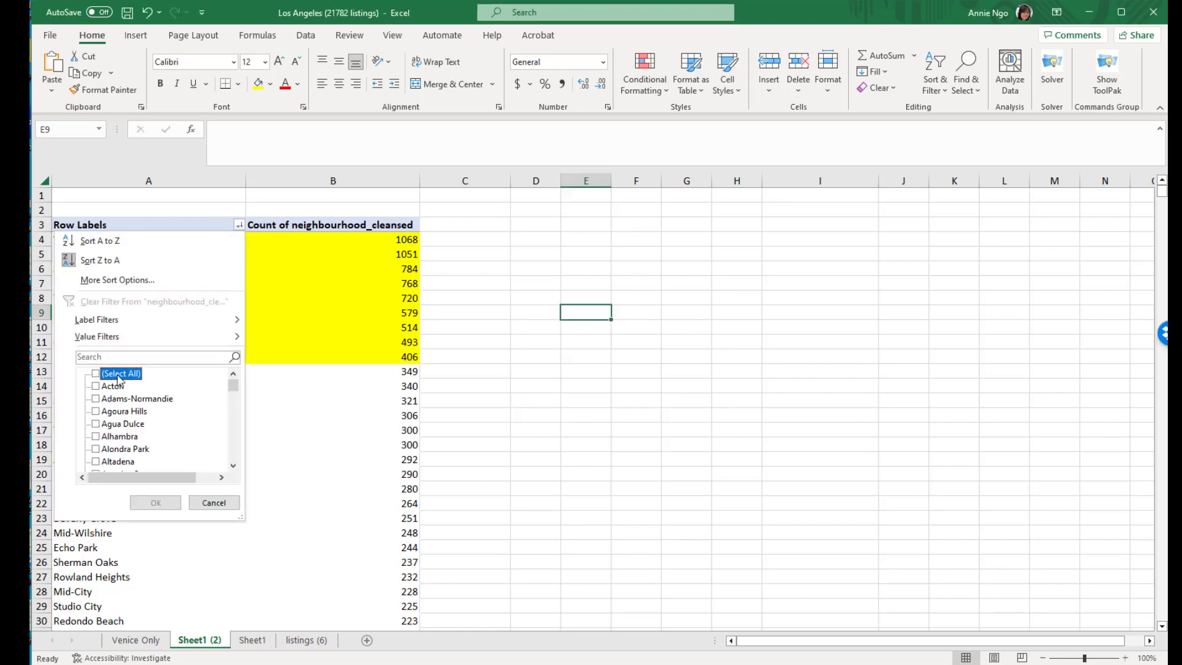
left_click_drag(233, 387, 237, 429)
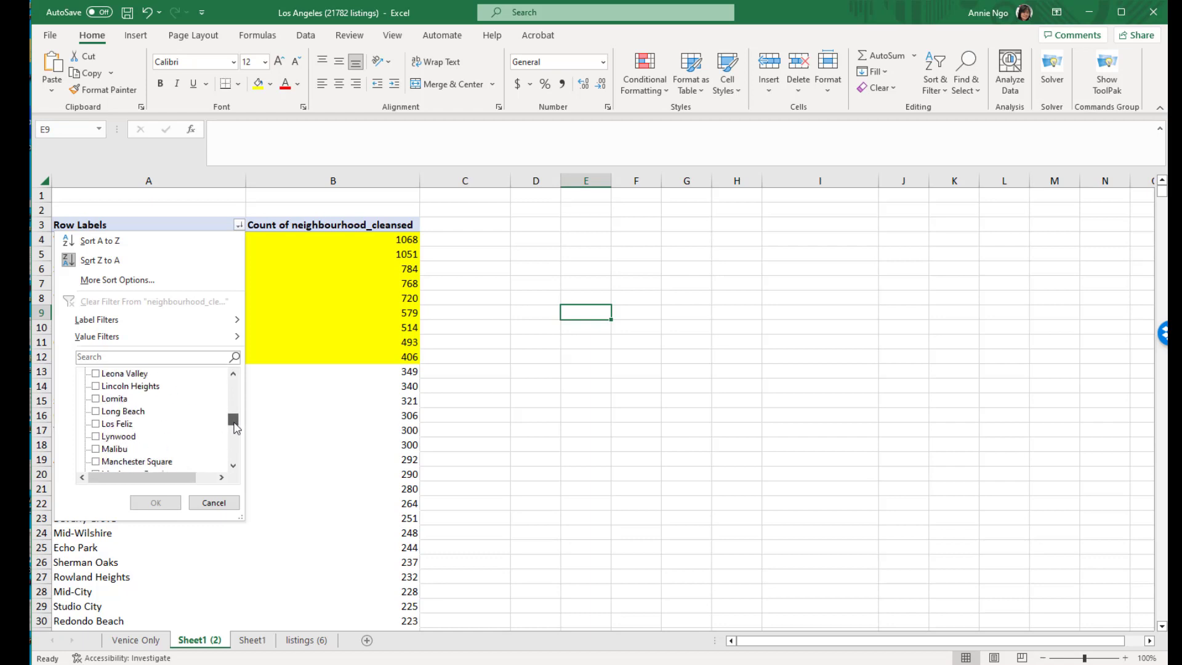
left_click(96, 412)
left_click_drag(238, 426, 237, 452)
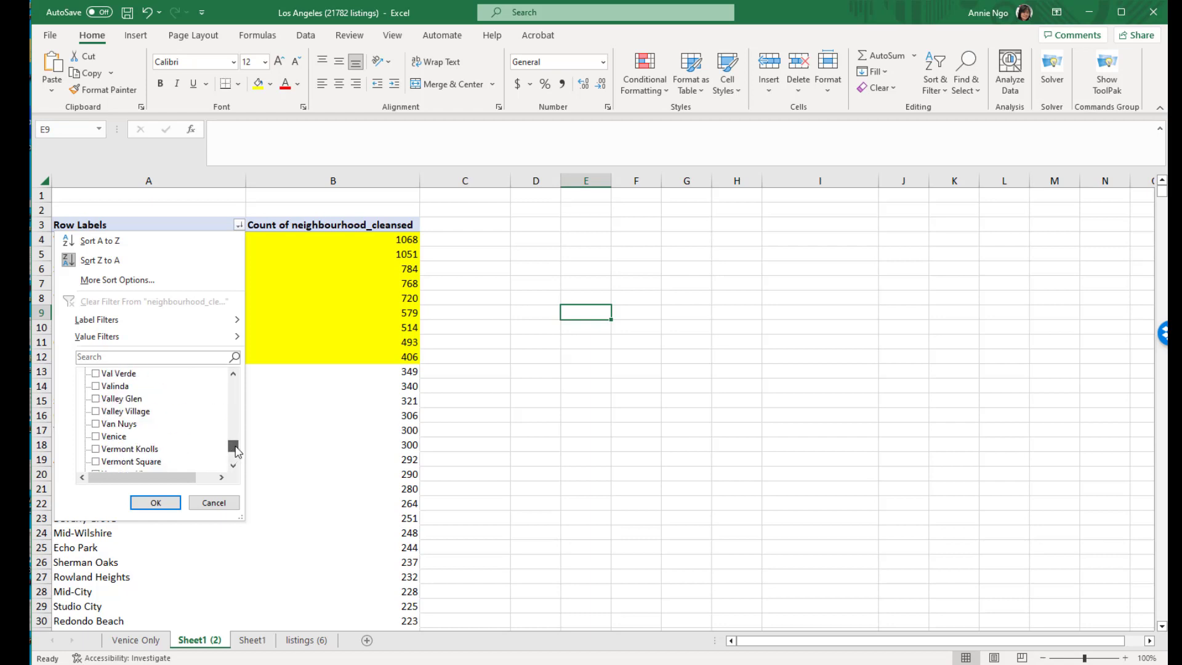
left_click(95, 436)
left_click_drag(233, 450, 237, 417)
left_click(97, 461)
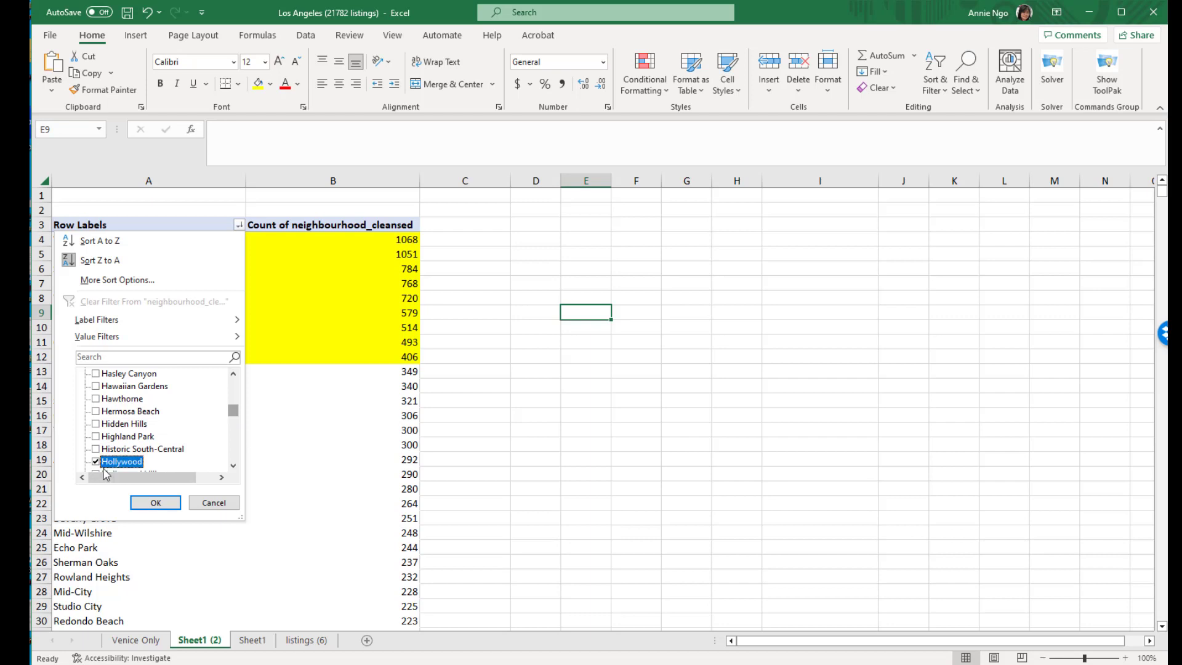
left_click(156, 503)
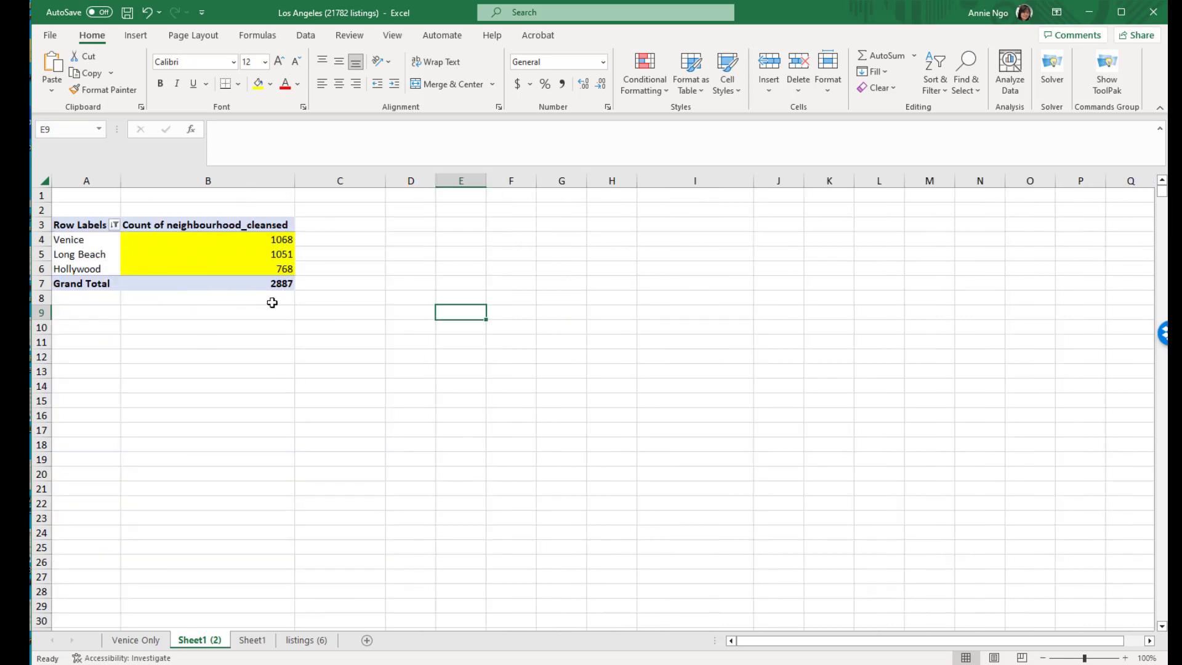
Drill down into the filtered Grand Total to extract its listings to a new sheet, and check the neighbourhoods listed in its neighbourhood_cleansed filter
left_click(288, 289)
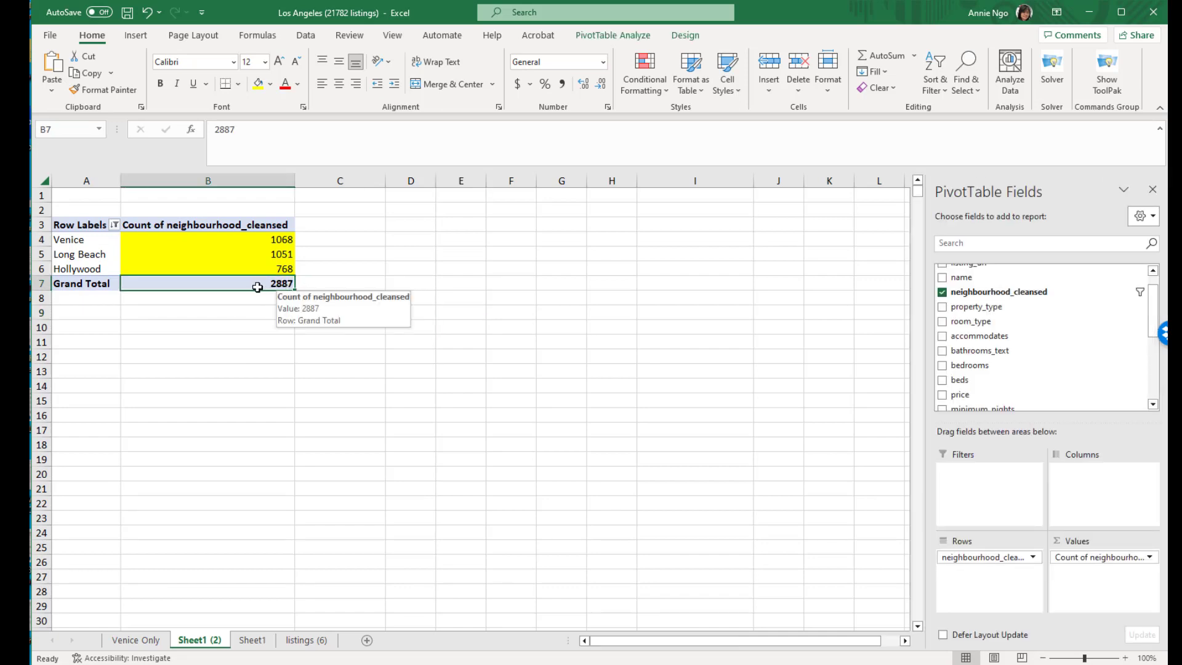
double_click(258, 287)
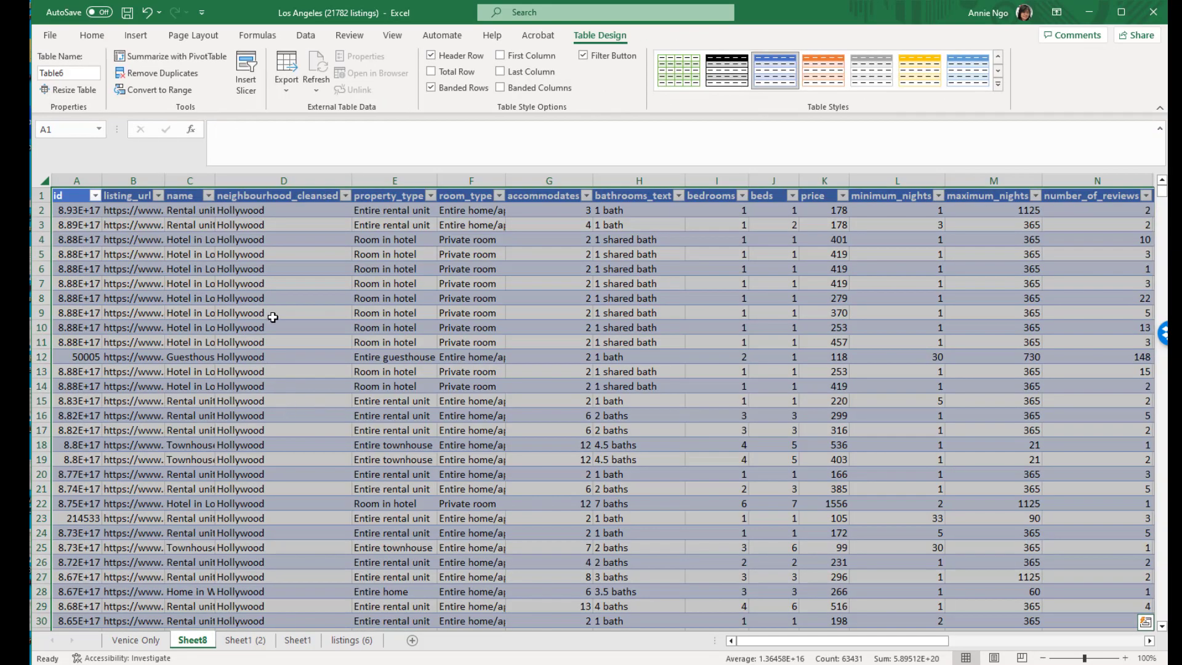
left_click(319, 269)
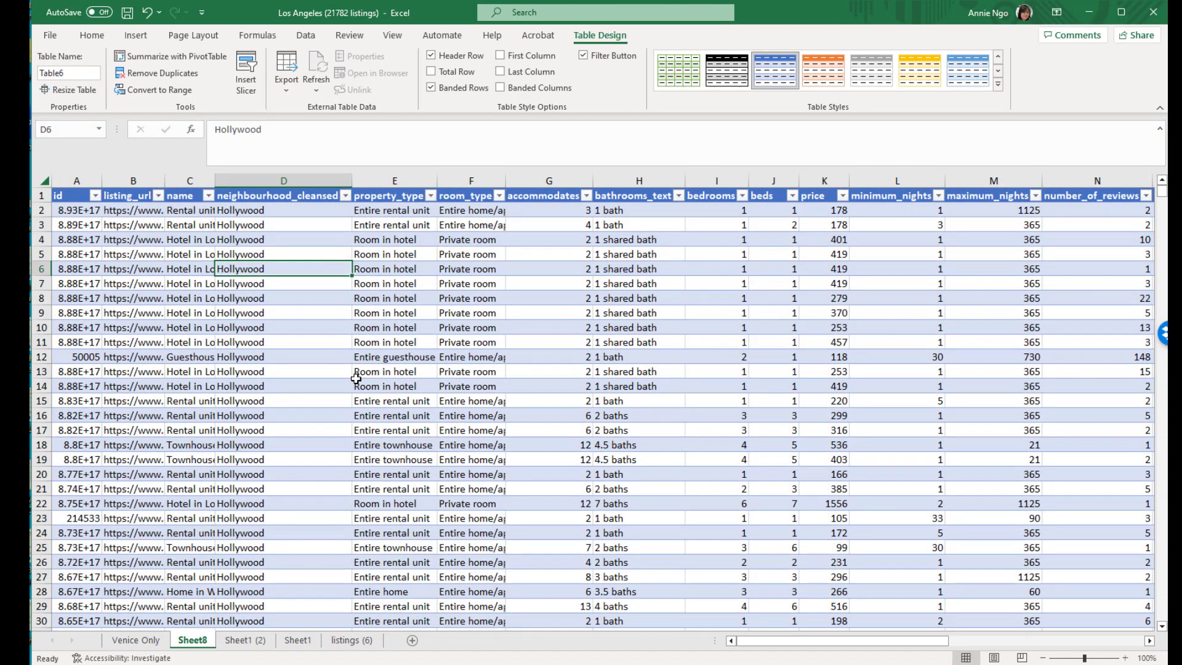
left_click(346, 196)
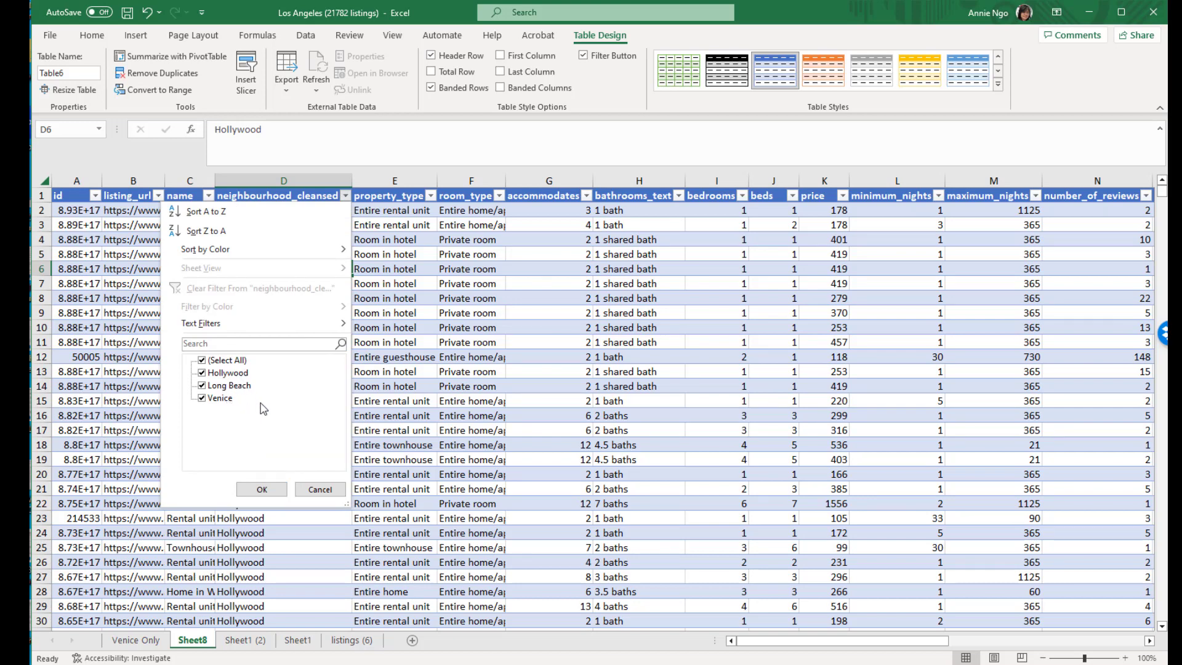
left_click(320, 489)
left_click(259, 483)
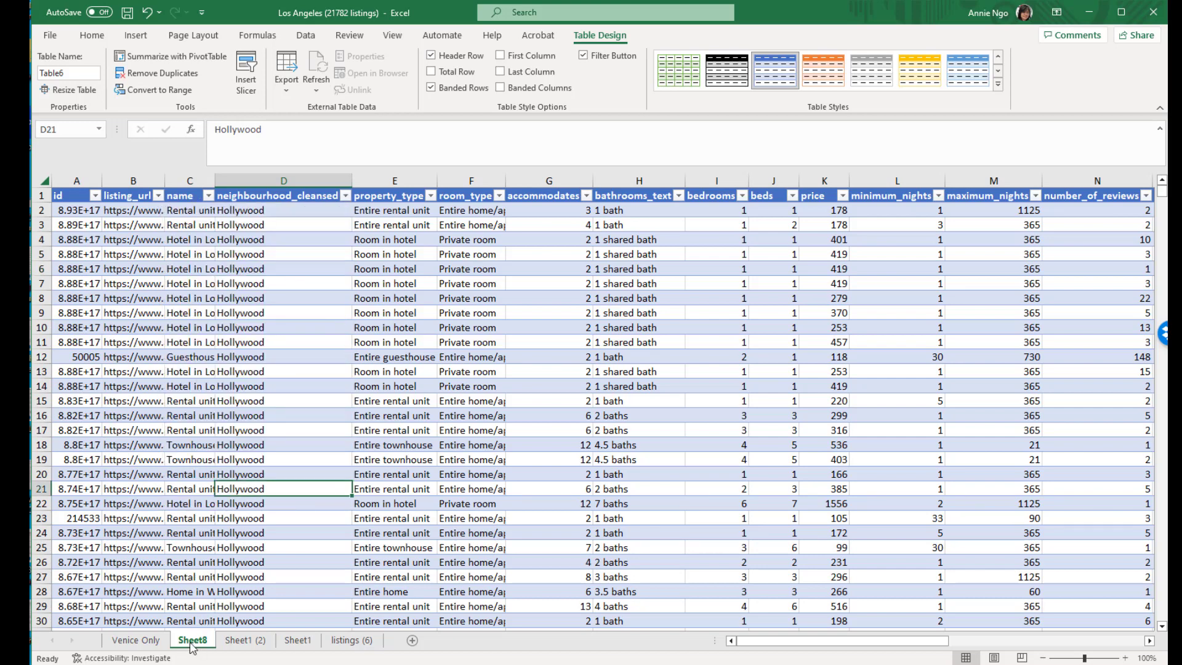
Return to the PivotTable on Sheet1 (2) and reset its row label filter to include all neighbourhoods
left_click(244, 641)
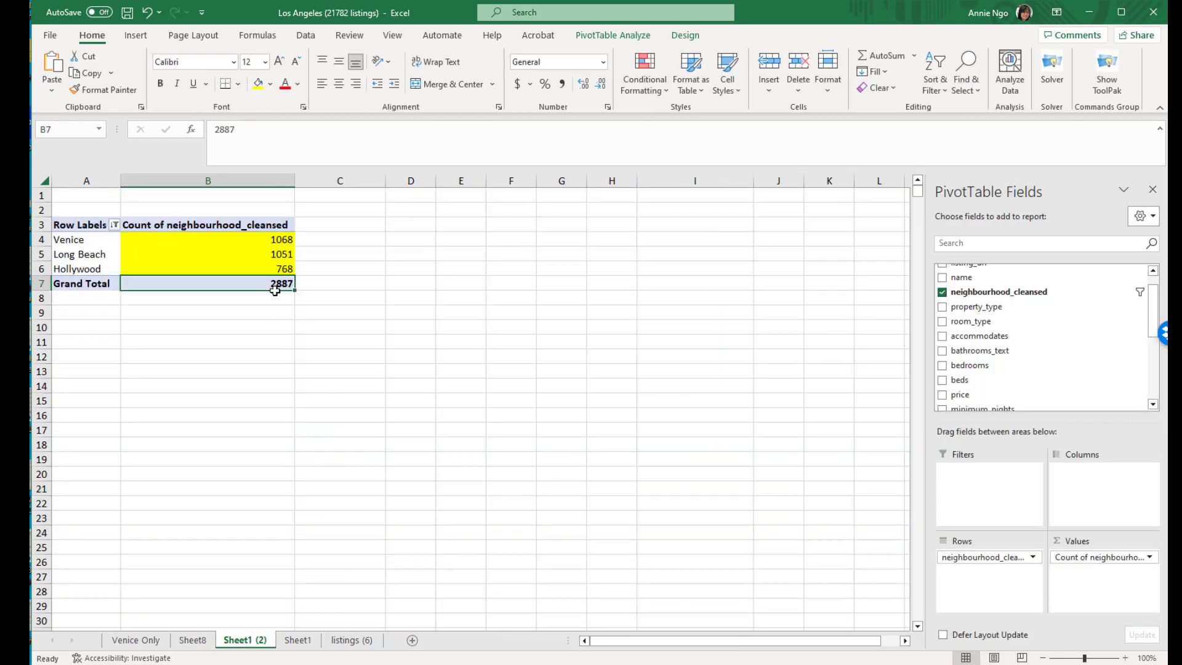
left_click(114, 224)
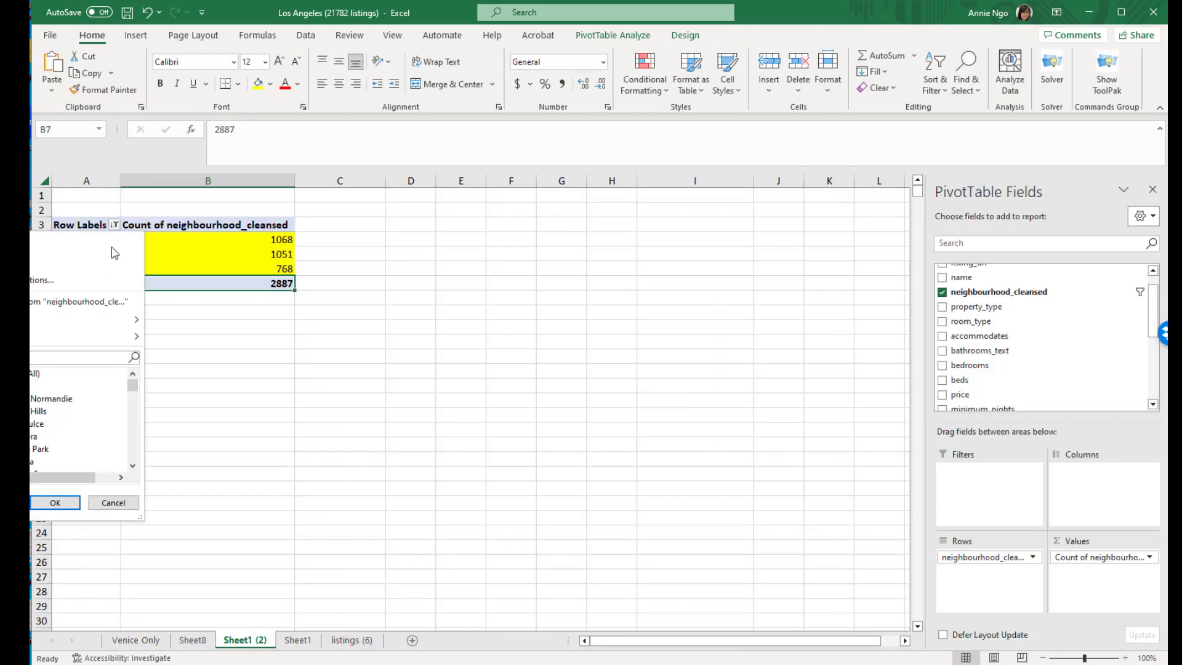
left_click(35, 373)
left_click(34, 501)
left_click(622, 328)
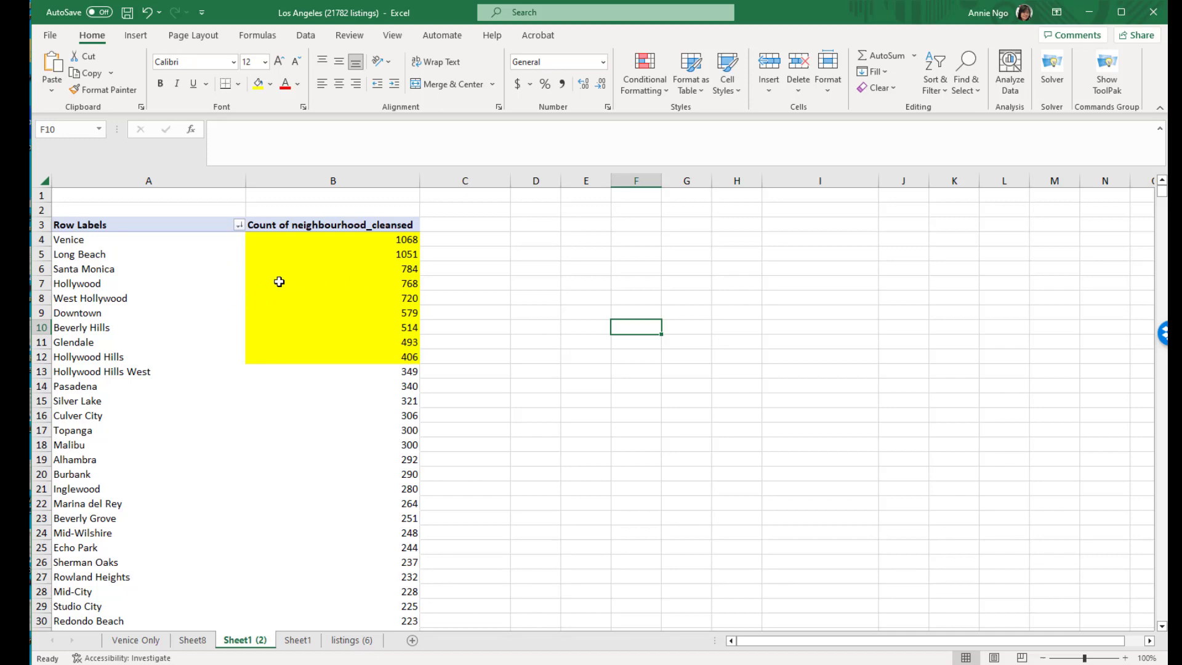
Rename the sheet with the Hollywood, Long Beach and Venice listings 3 Neighborhoods
left_click(193, 640)
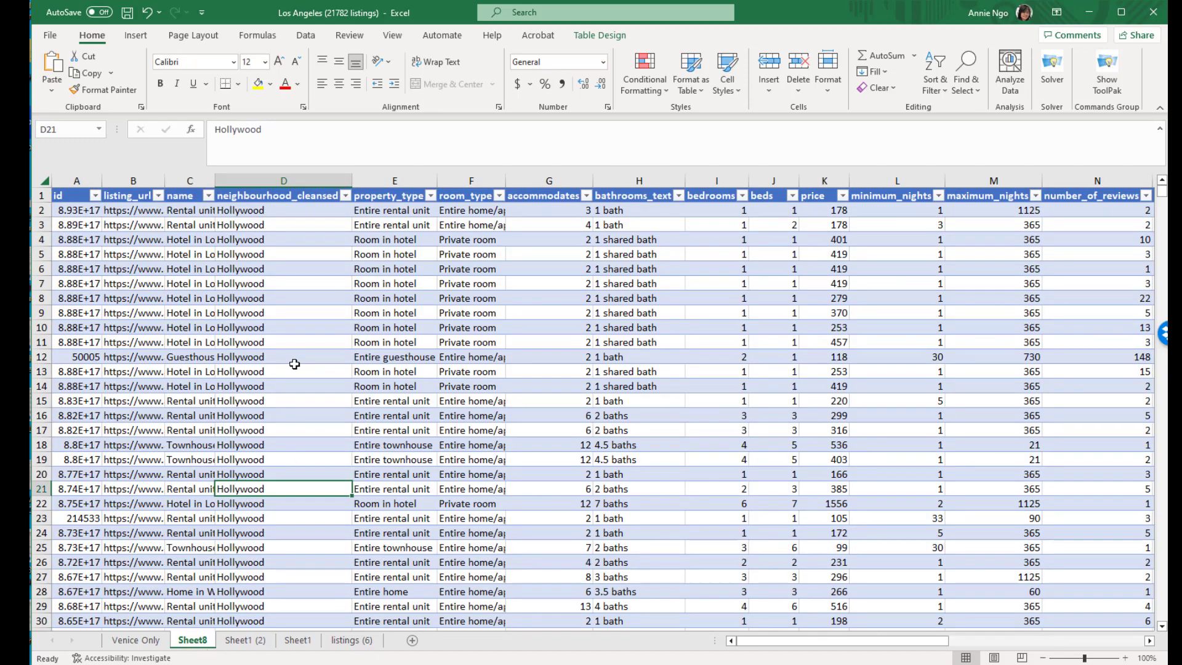
right_click(192, 641)
left_click(255, 487)
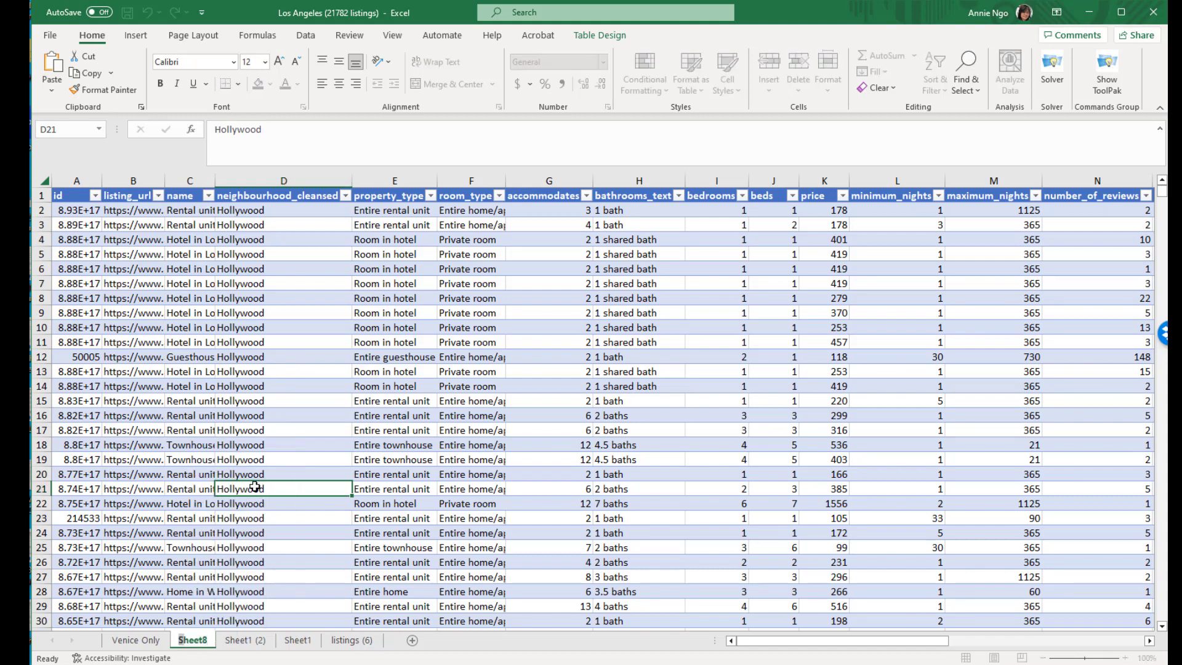
type("3 Neighborh")
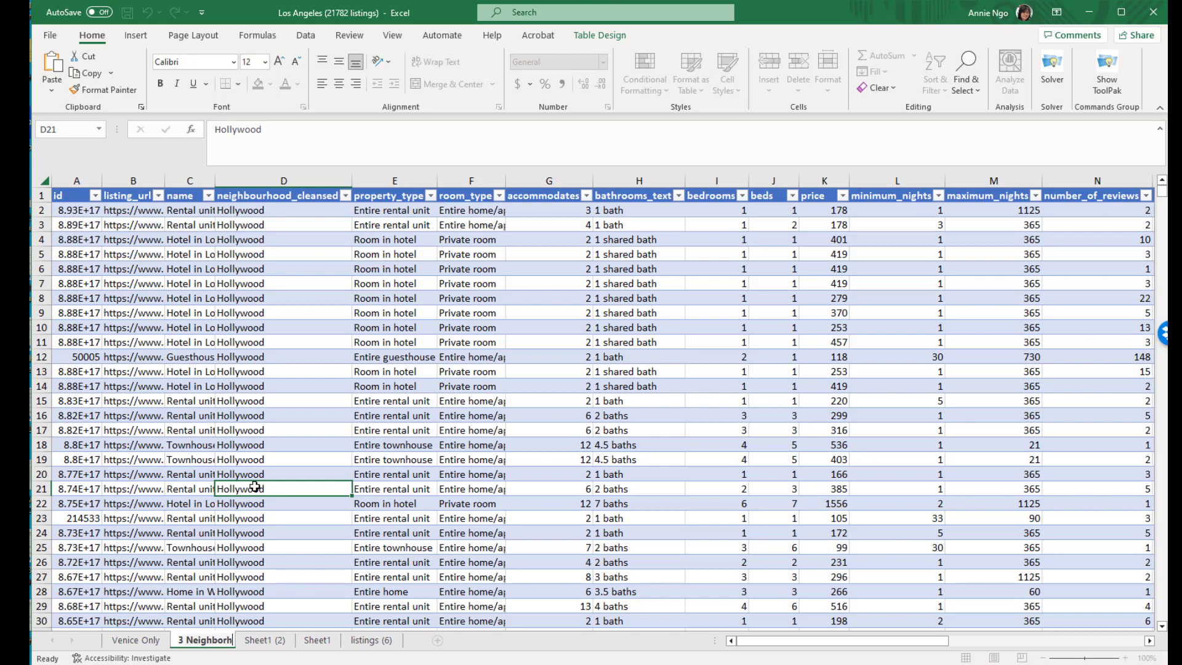
type("oods")
key("Return")
Create a PivotTable on a new worksheet from the listings table on the Venice Only sheet
key("ctrl+Page_Up")
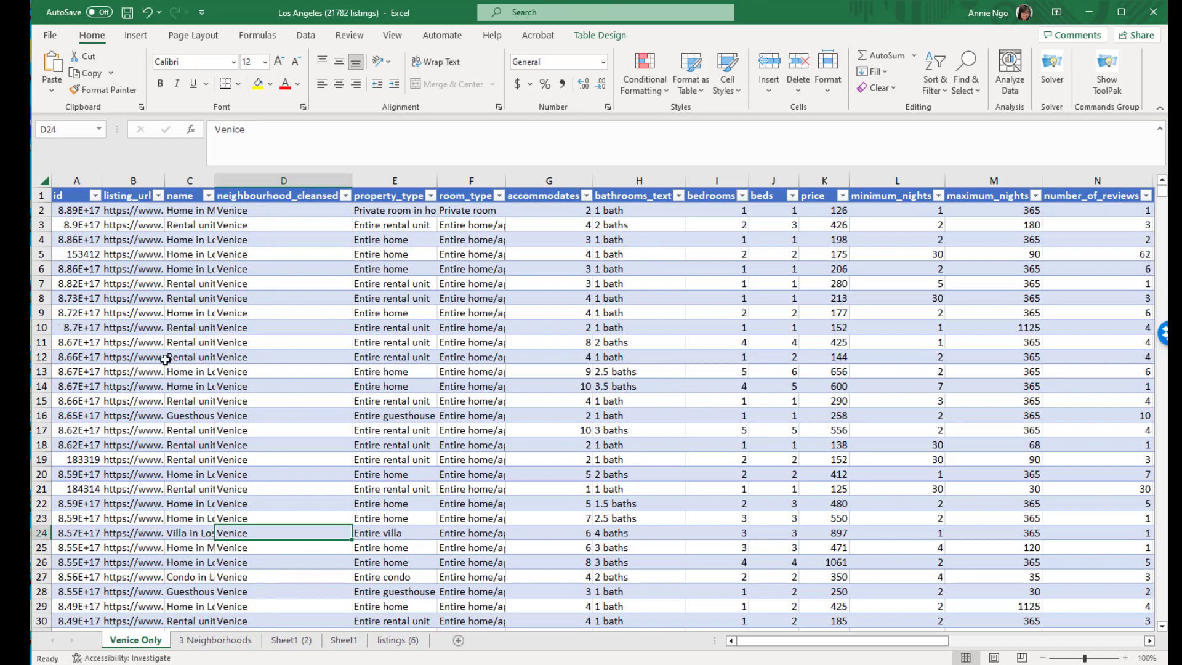
left_click(277, 387)
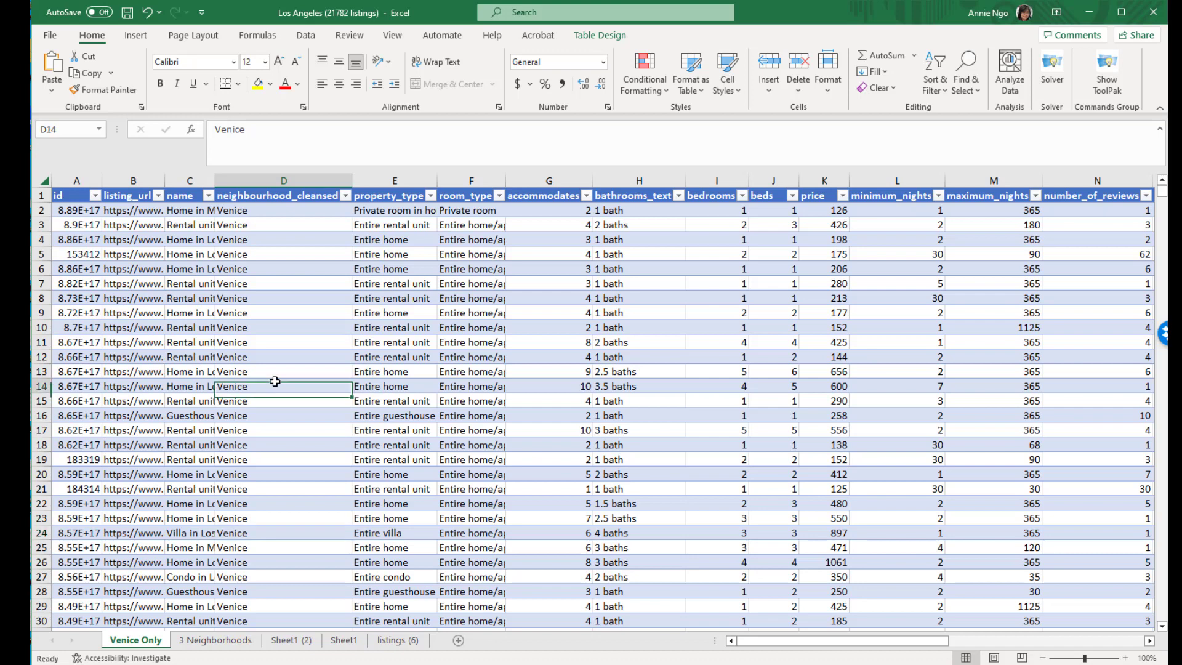
left_click(136, 37)
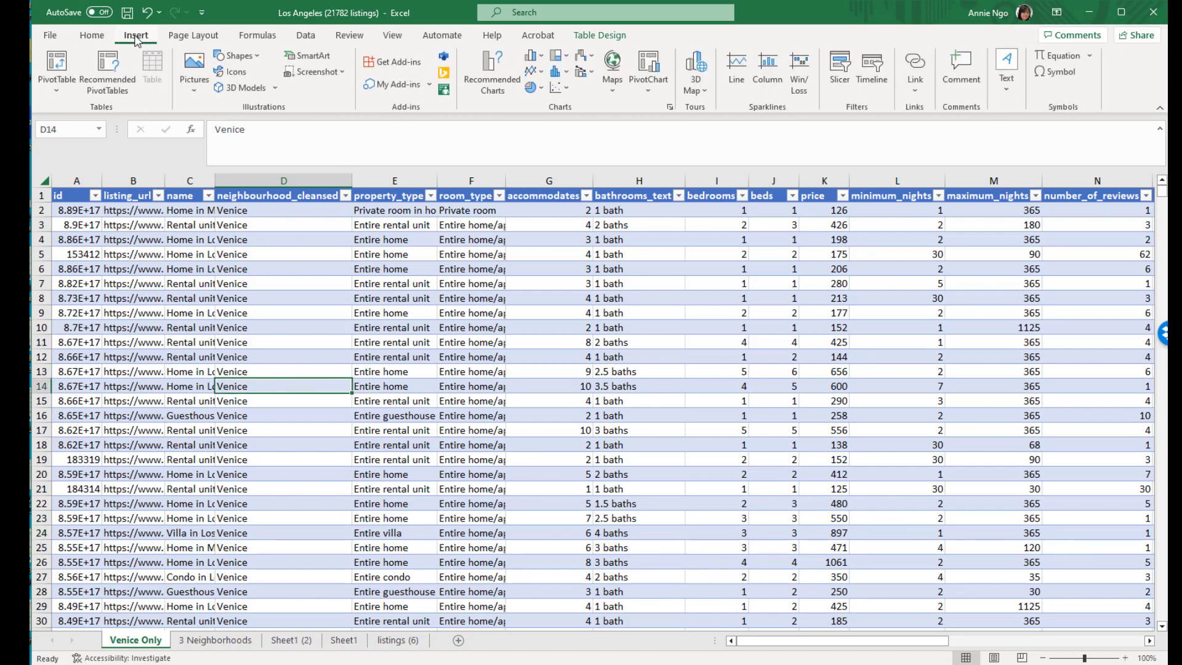
left_click(57, 73)
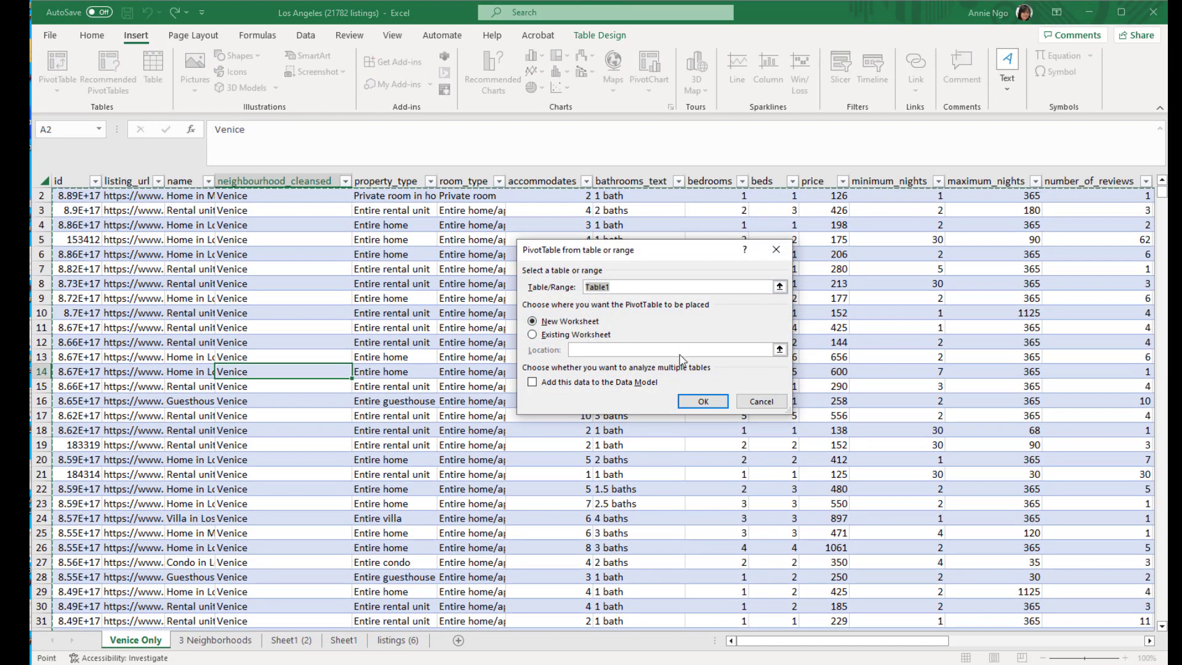
left_click(701, 402)
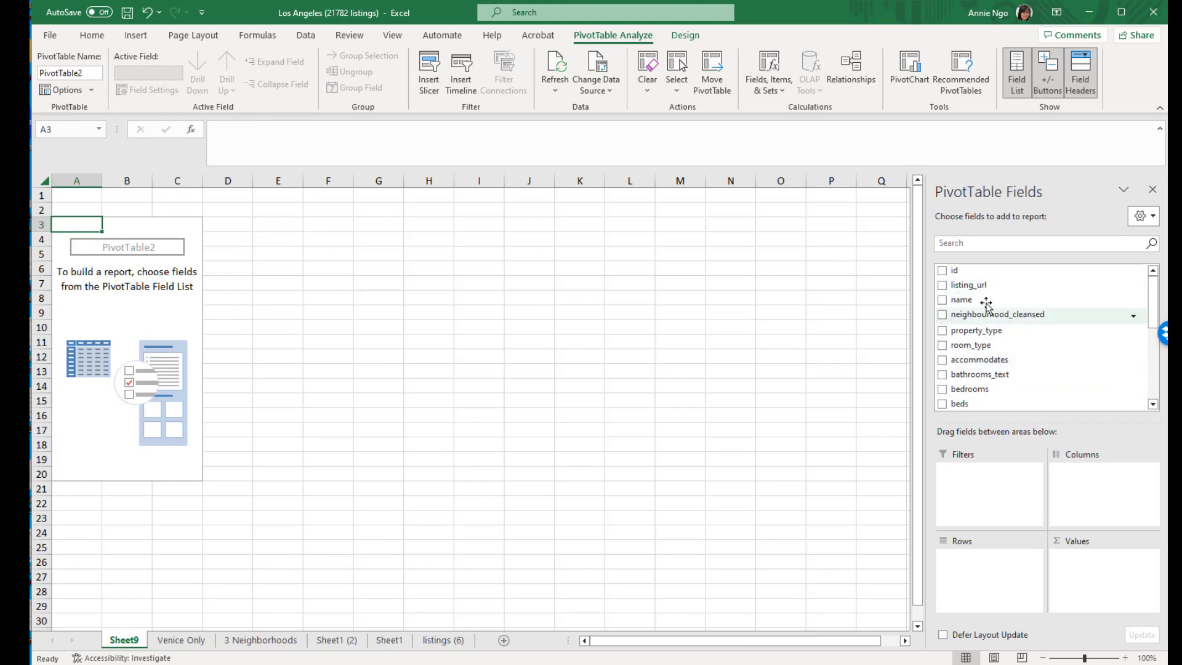
Add property_type to the new PivotTable's Rows area and price to its Values area
left_click_drag(979, 334, 996, 586)
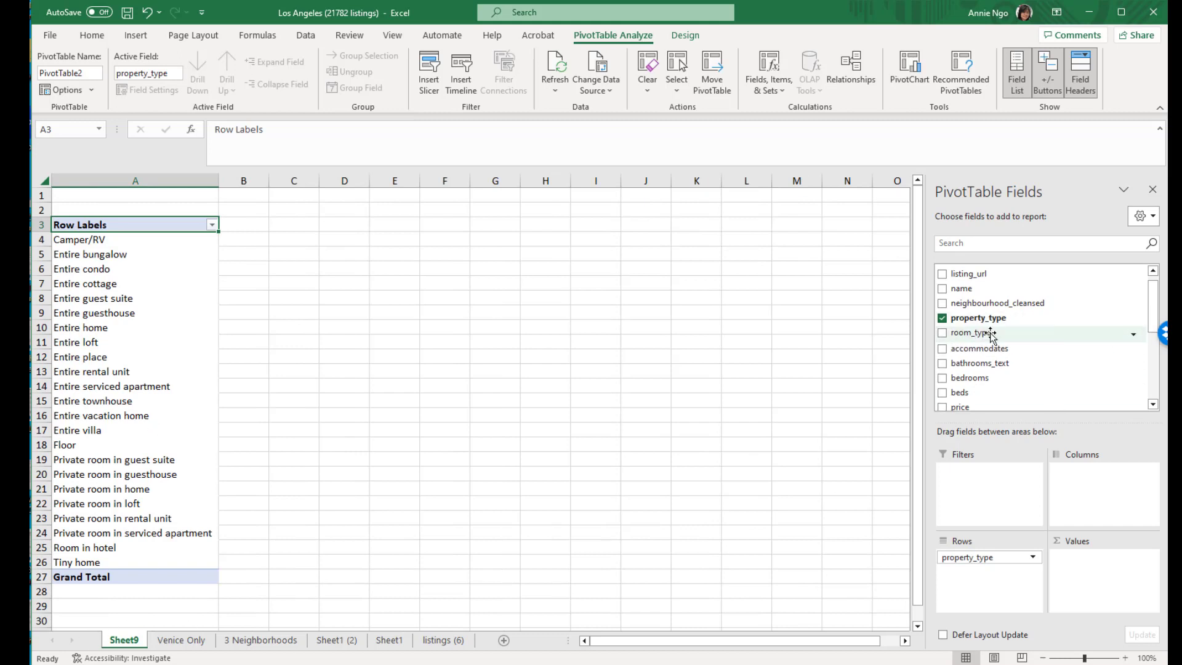
scroll(993, 366, "down", 3)
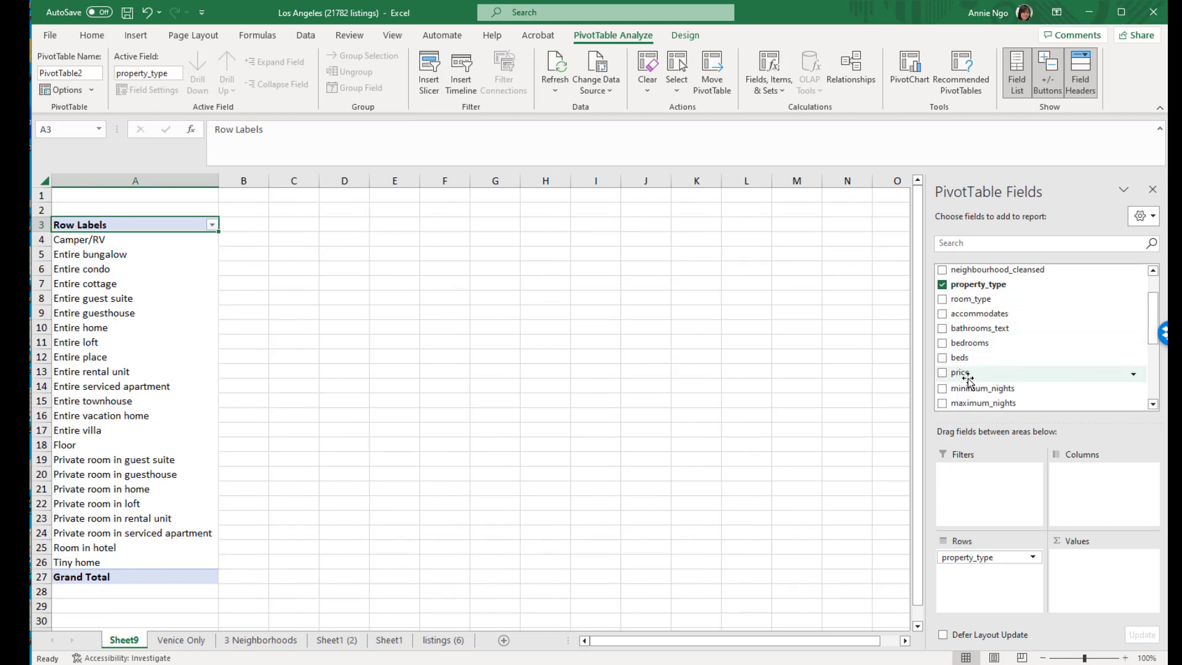
left_click_drag(960, 375, 1094, 562)
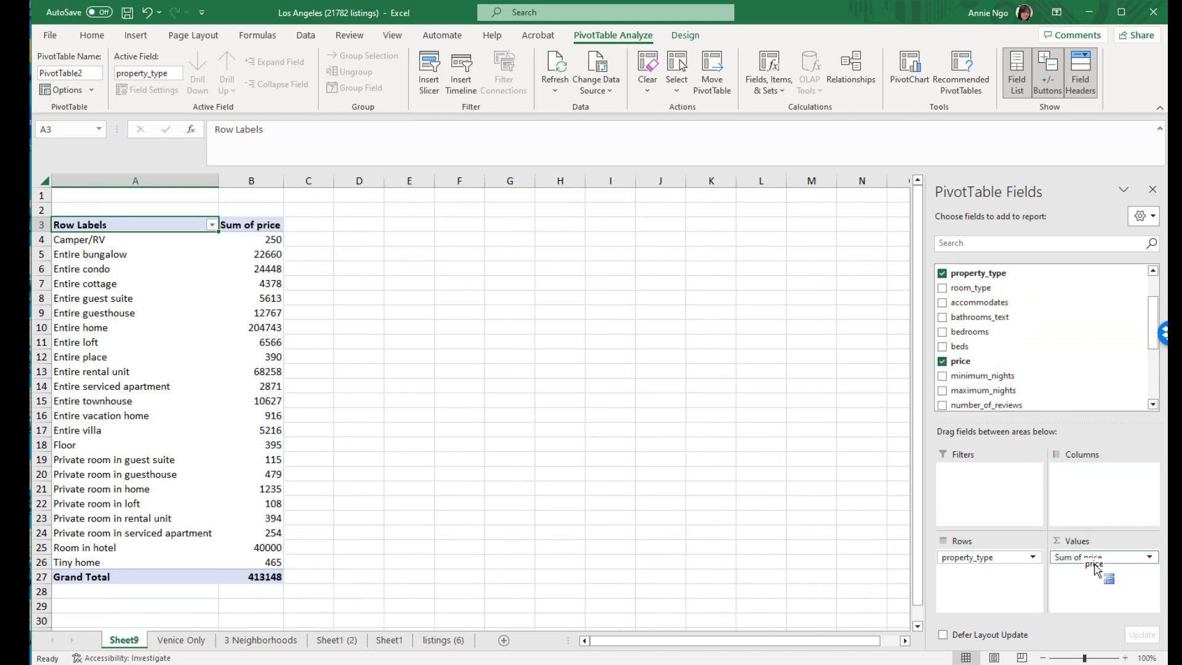
Change the price value field's calculation to Average
double_click(255, 222)
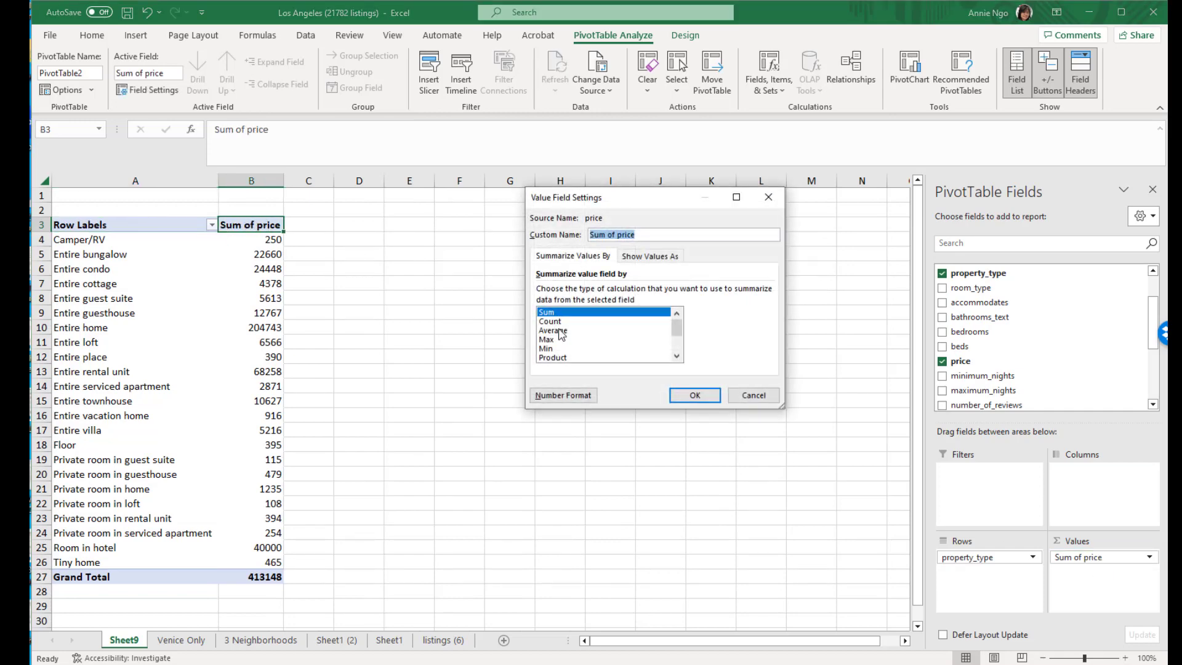
left_click(557, 330)
left_click(692, 395)
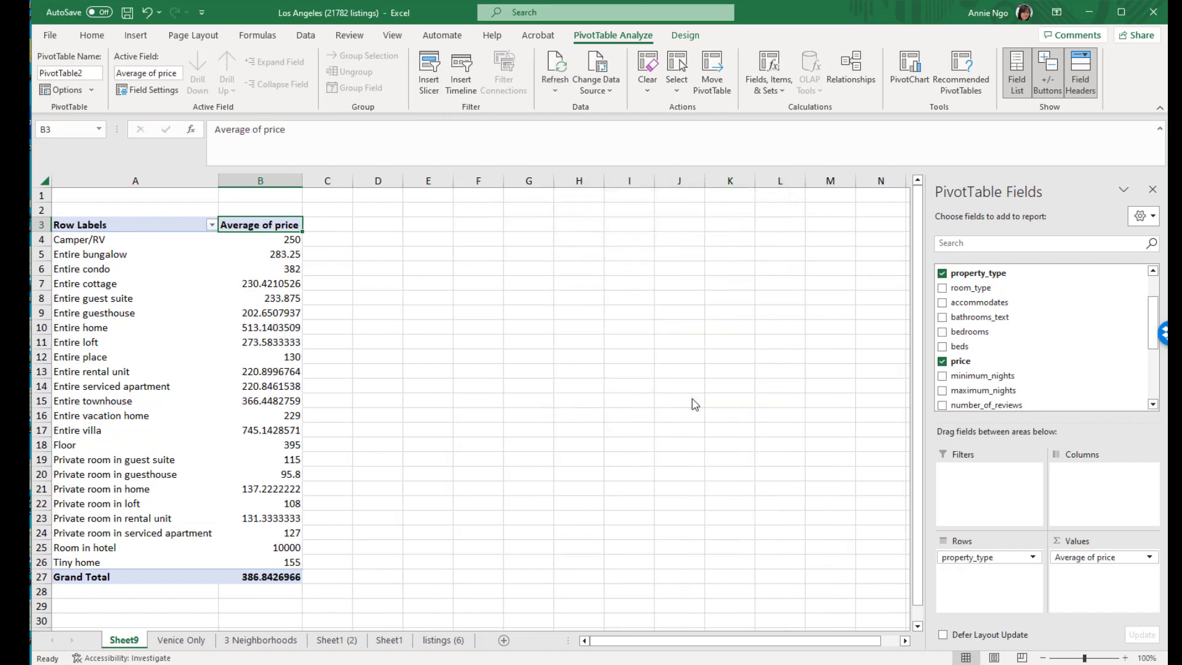
left_click(465, 355)
Apply the comma-style Accounting number format with two decimals to the Average of price column
left_click(269, 181)
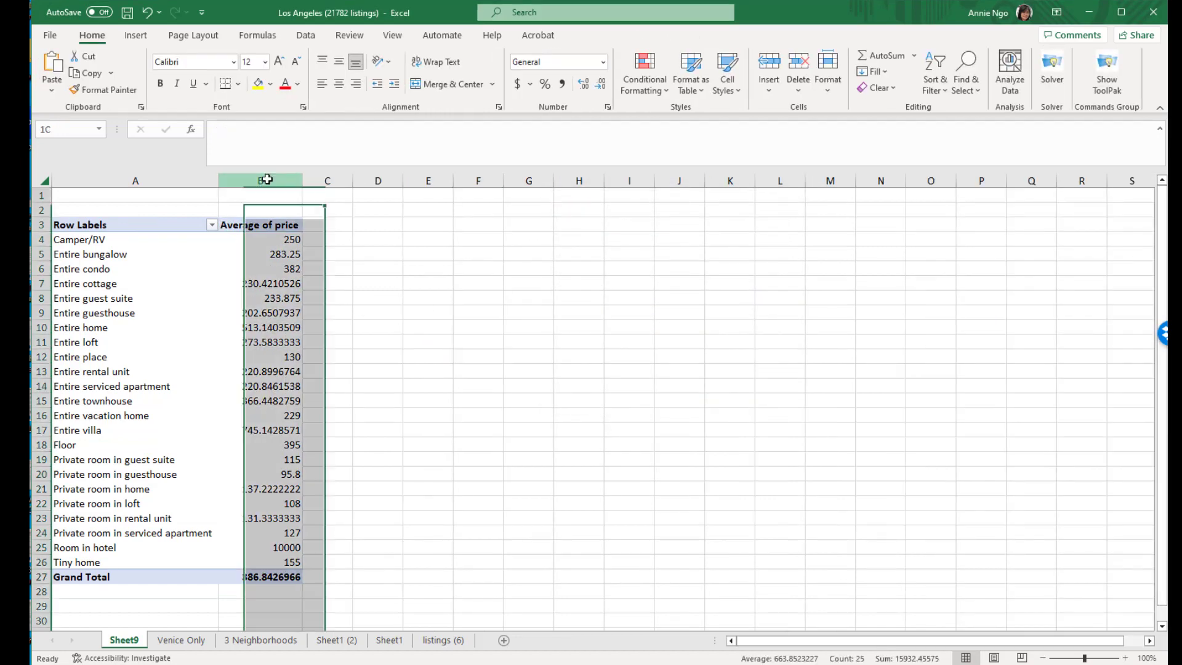
left_click(563, 85)
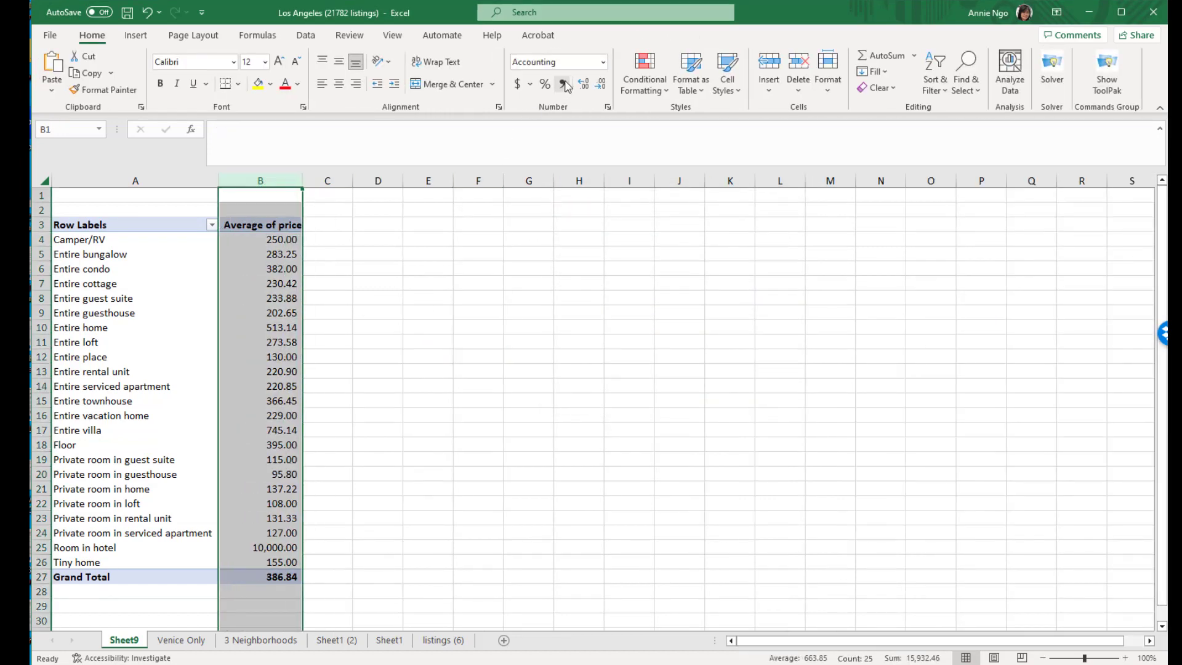
left_click(463, 298)
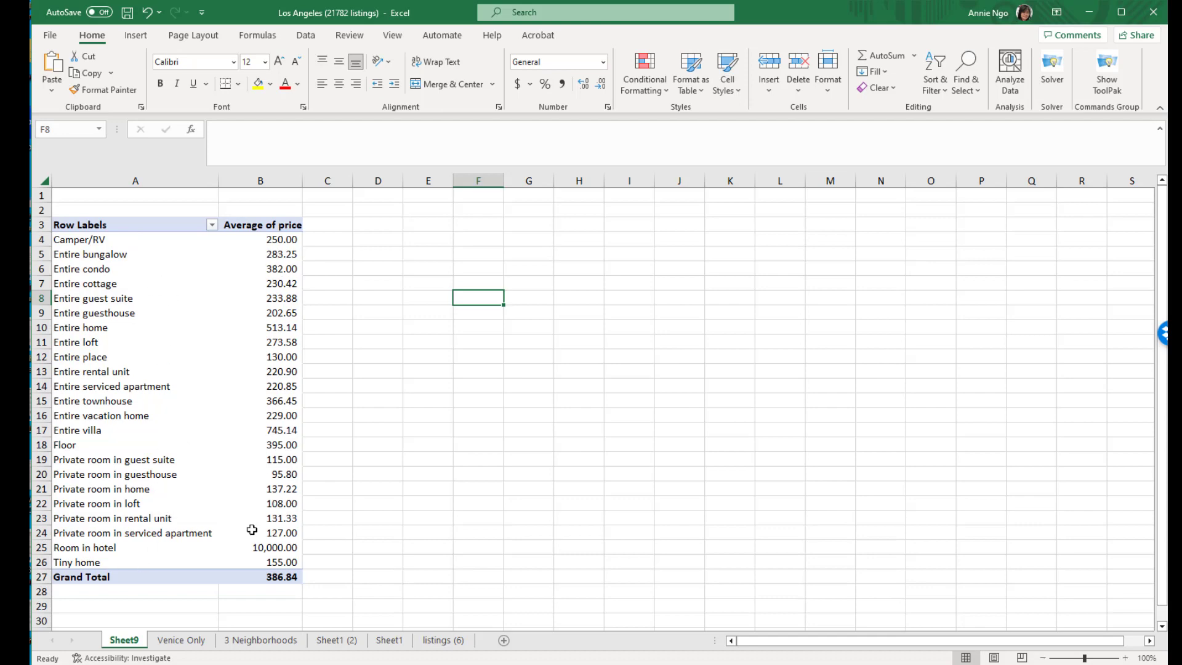
Add property_type to the Values area as a count beside the average price
left_click(146, 349)
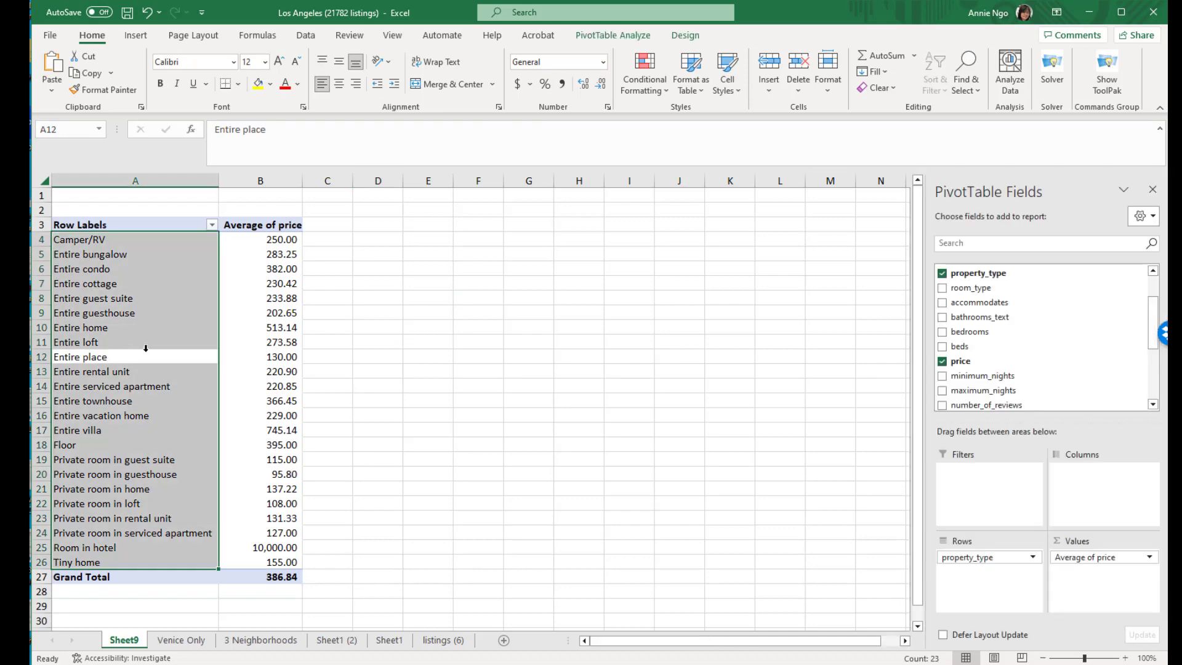
left_click(158, 357)
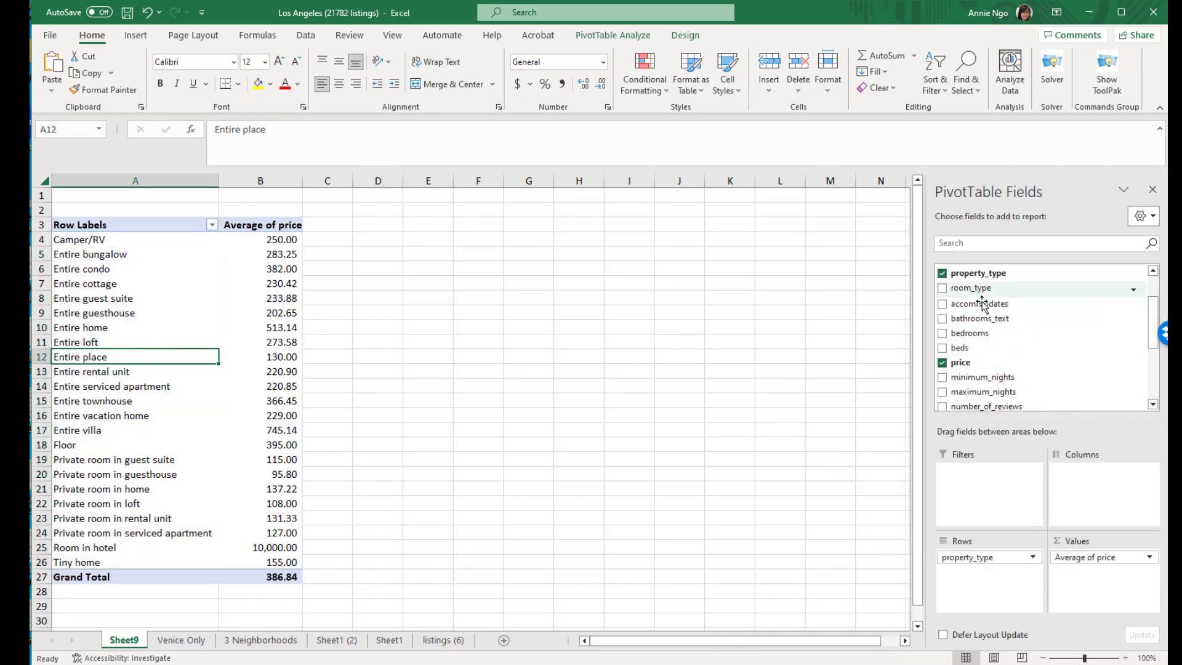
left_click_drag(976, 273, 1102, 578)
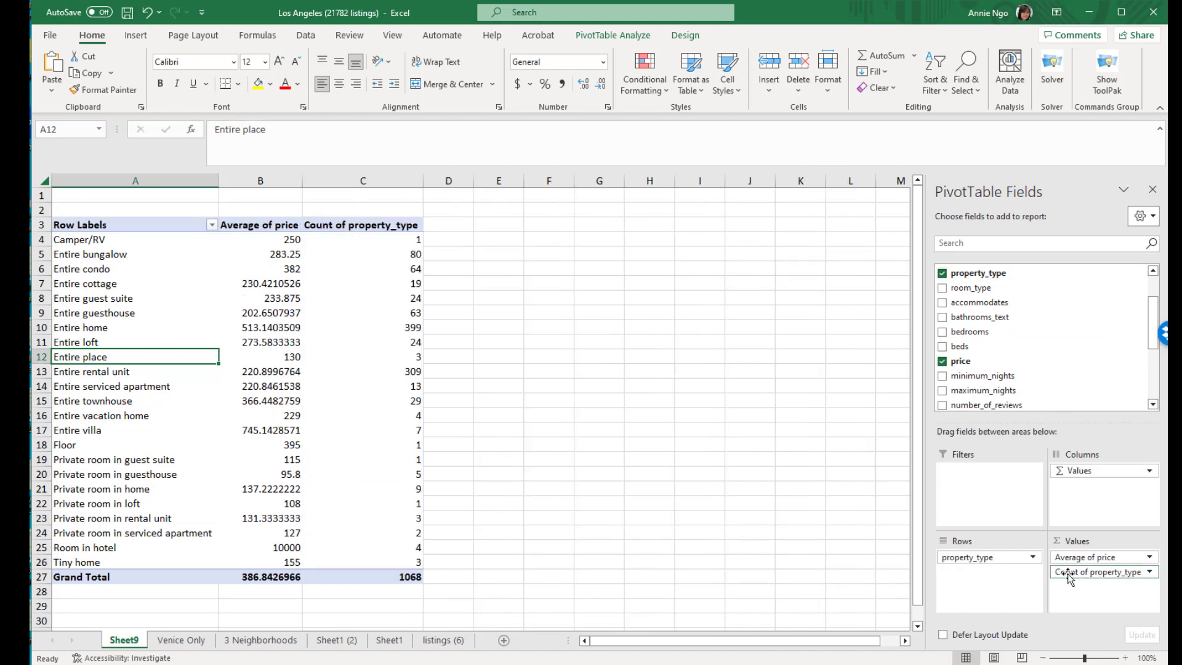
left_click(511, 417)
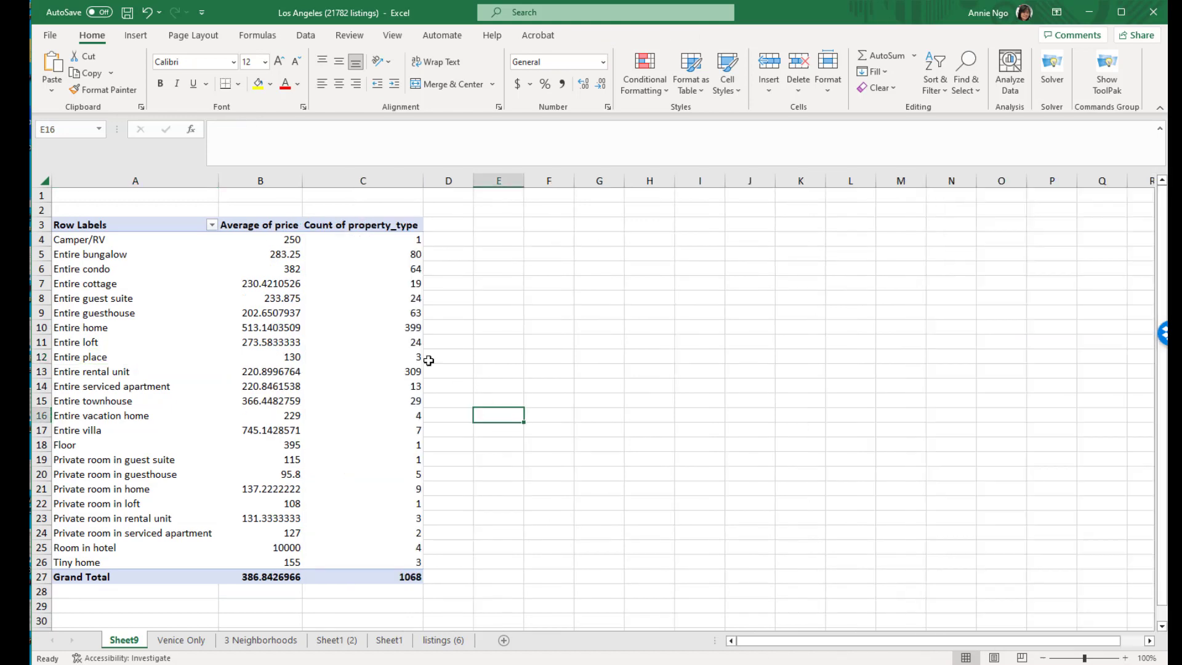
Drill down into the Entire home property count to extract its Venice listings to a new sheet, and return to the PivotTable on Sheet9
left_click(401, 329)
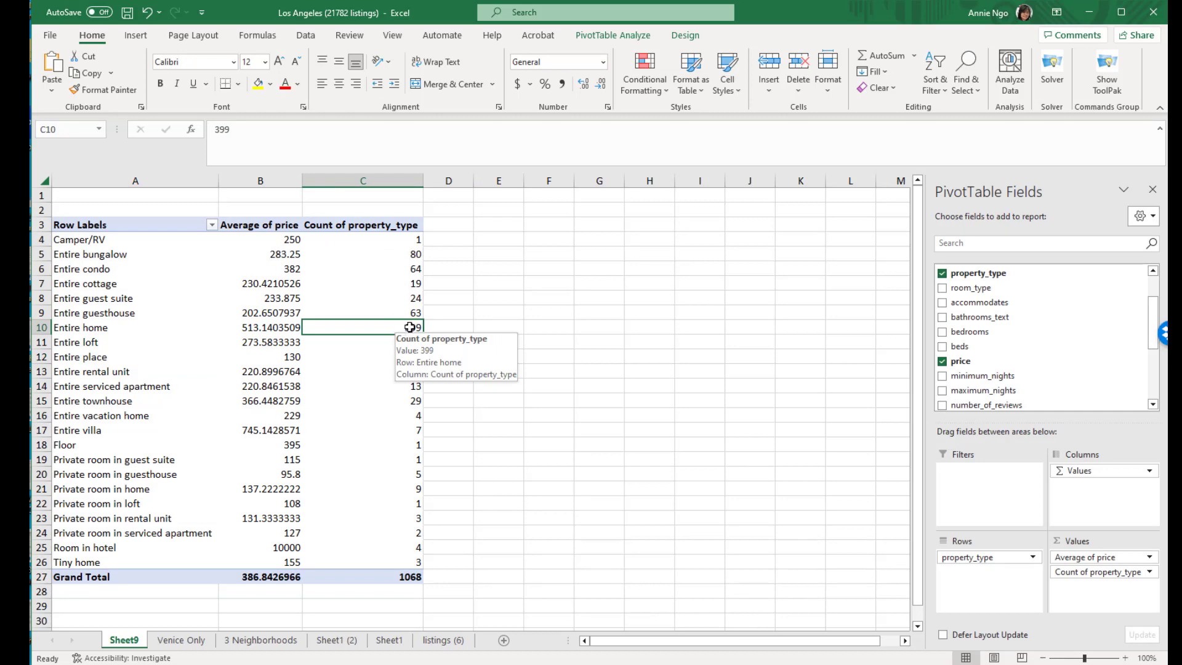
double_click(409, 326)
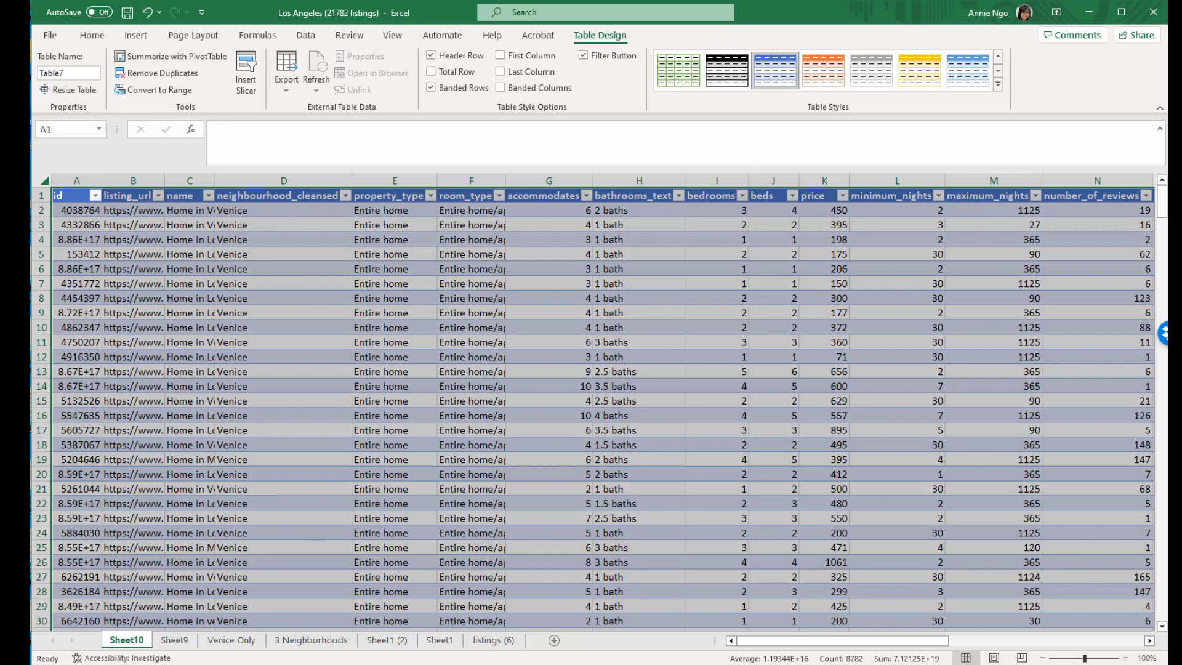
left_click(174, 639)
mouse_move(378, 385)
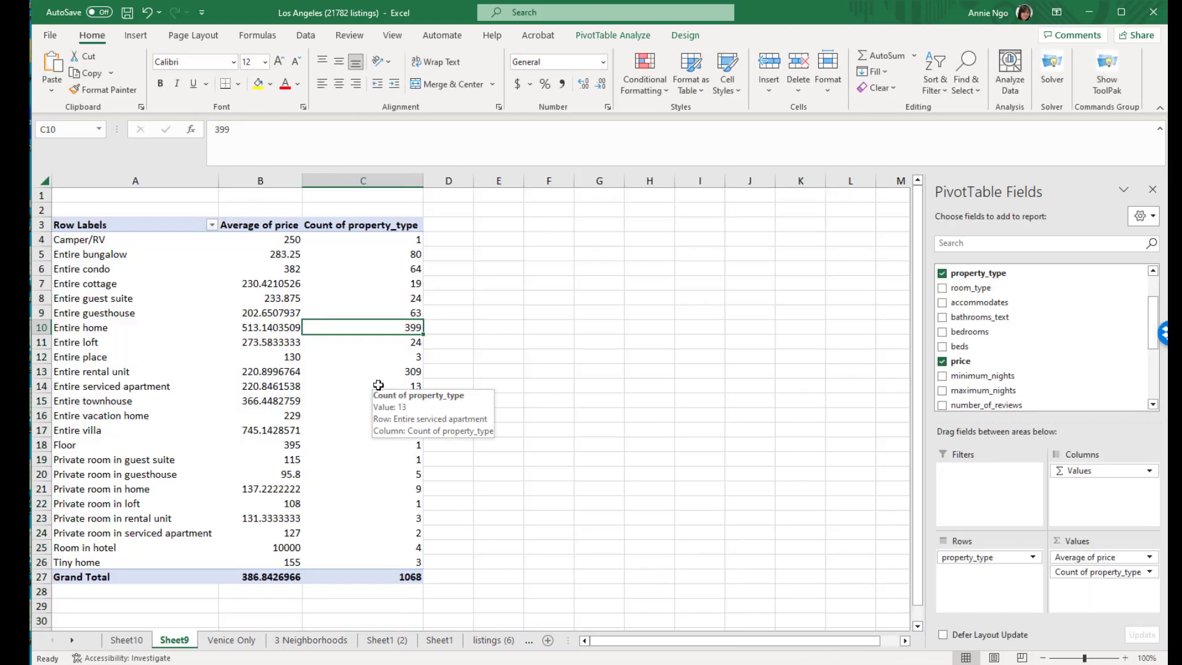